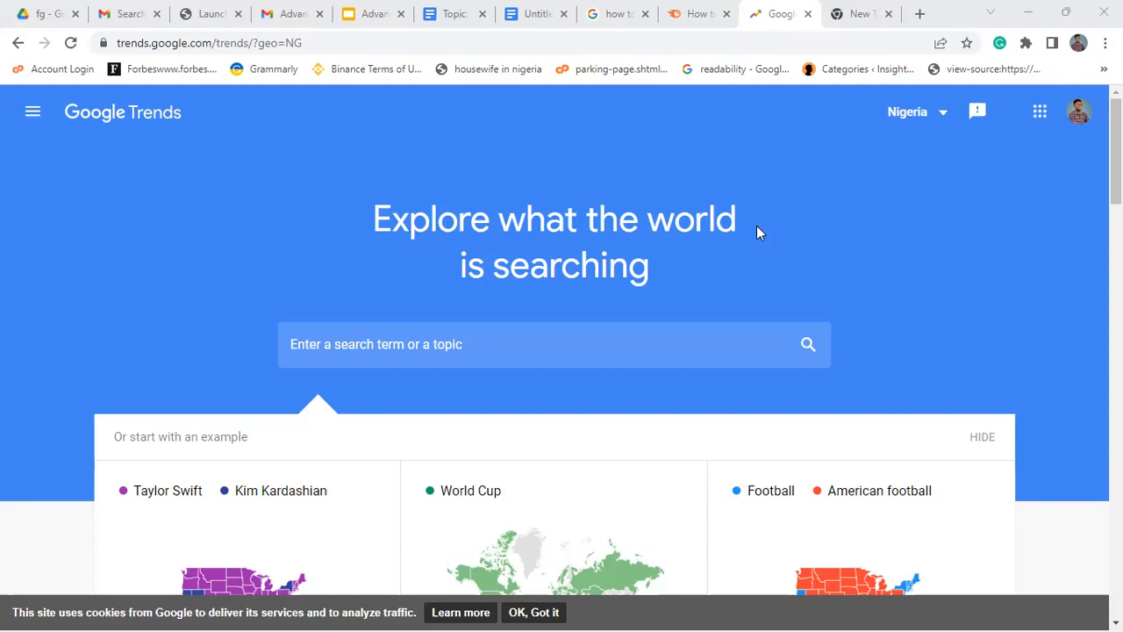
- Search the web for "google trends" in the empty browser tab and open the Google Trends site from the results
left_click(851, 13)
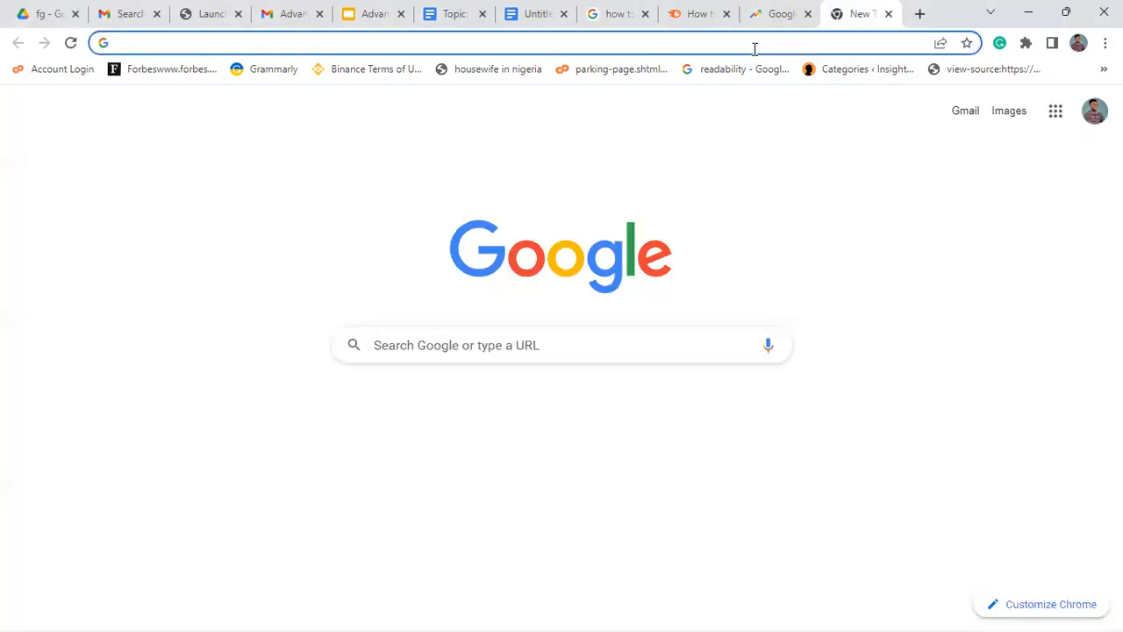
type("google trends")
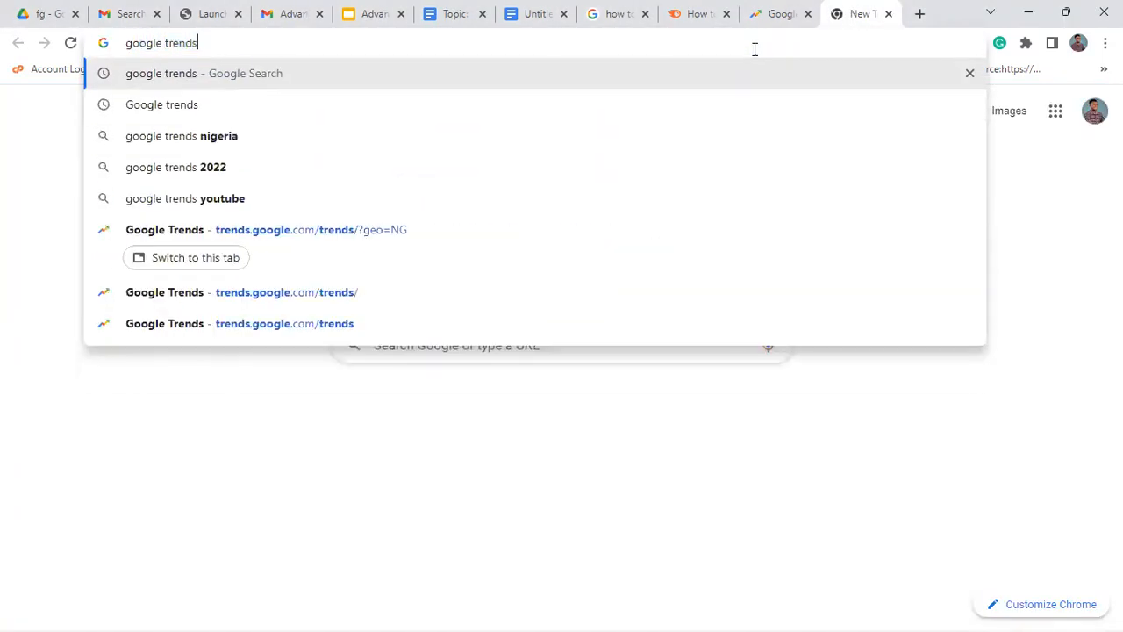
key("Return")
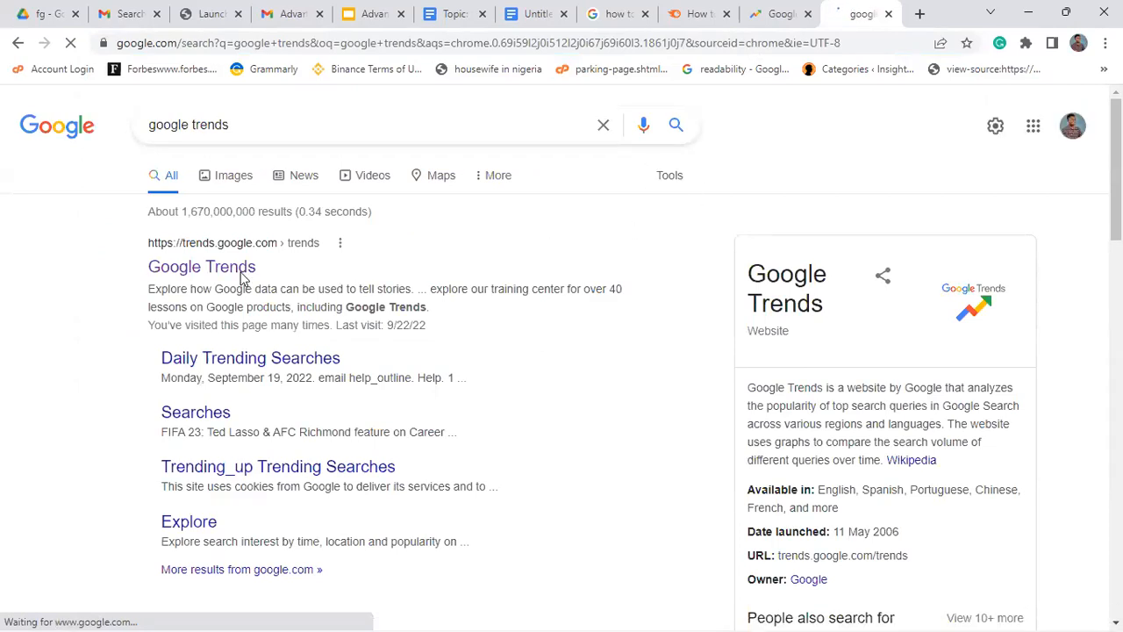
left_click(244, 277)
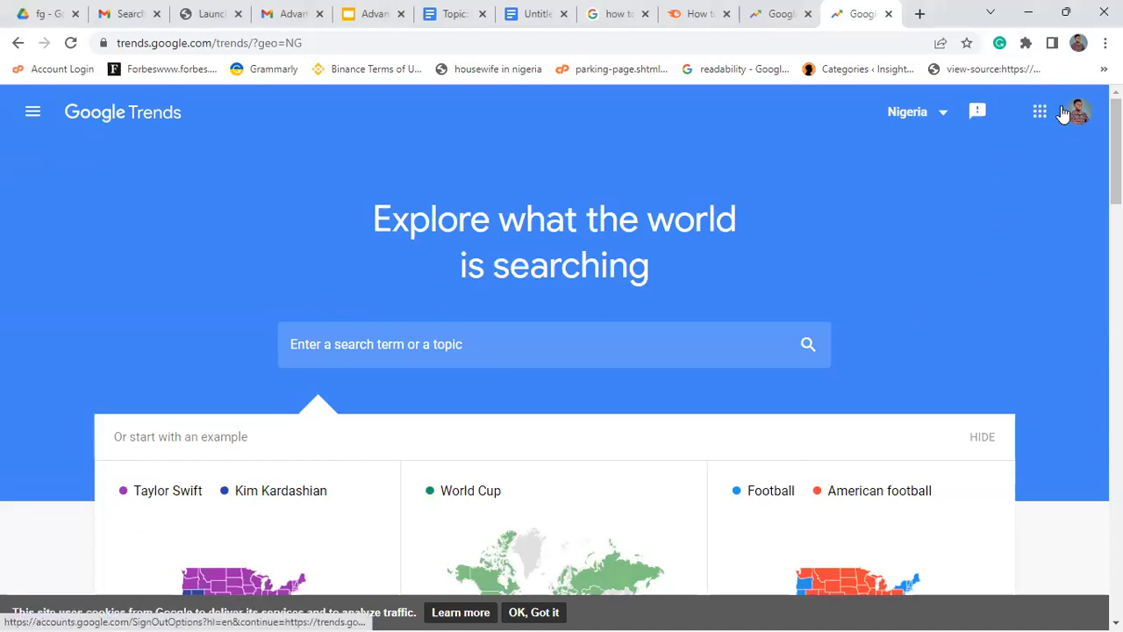
- Look through the list of selectable countries on the Google Trends home page and close it
left_click(919, 115)
scroll(915, 218, "down", 8)
scroll(915, 218, "down", 20)
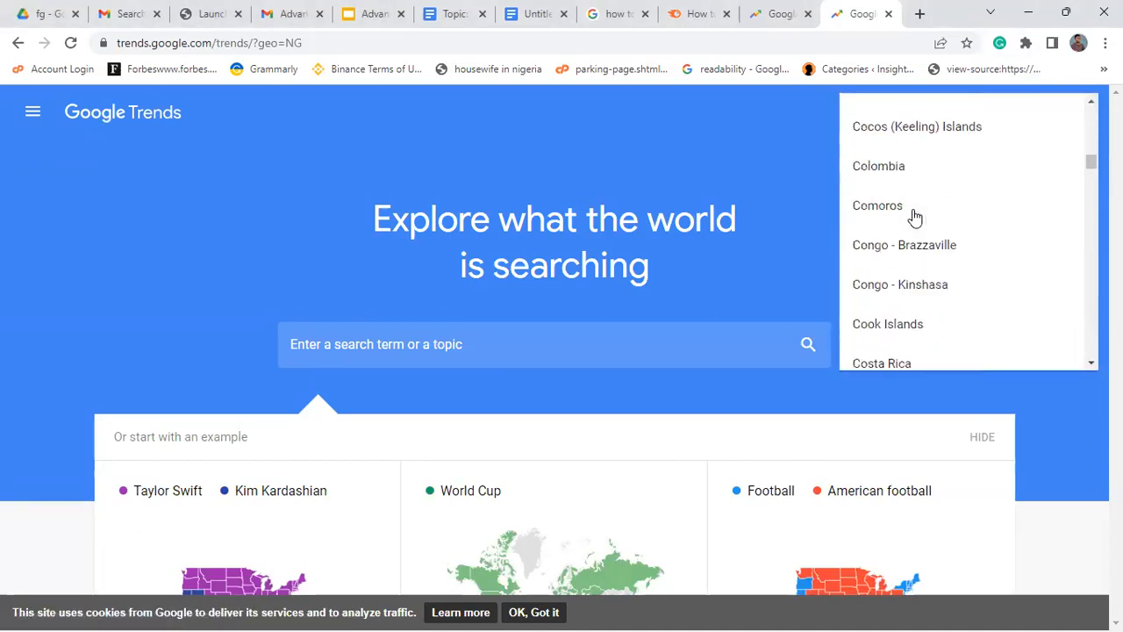
scroll(912, 219, "up", 20)
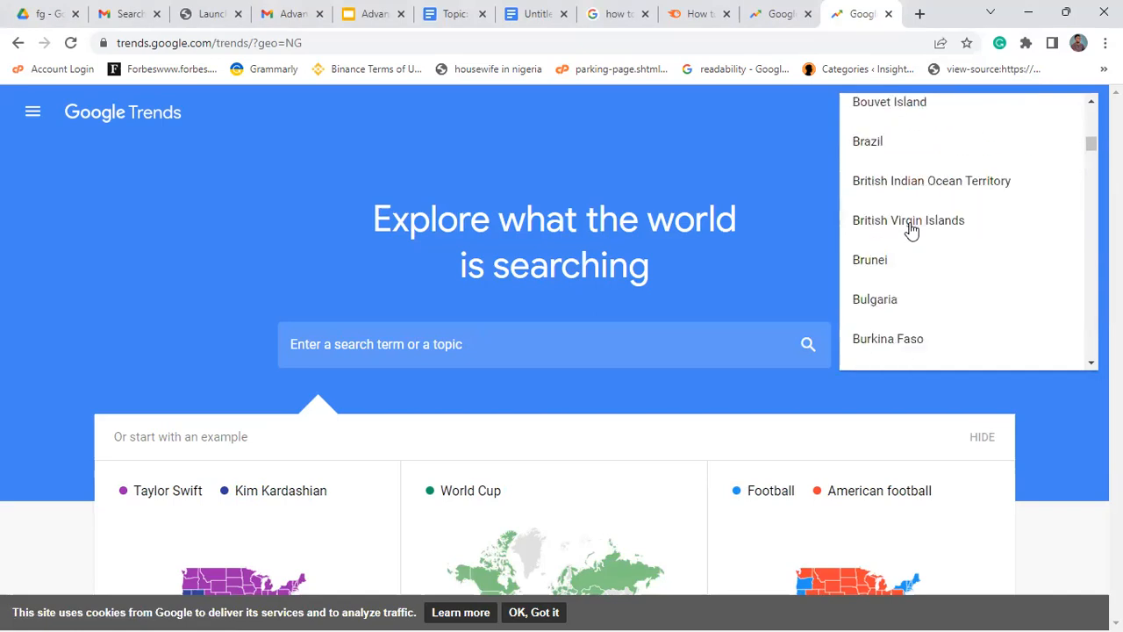
left_click(778, 159)
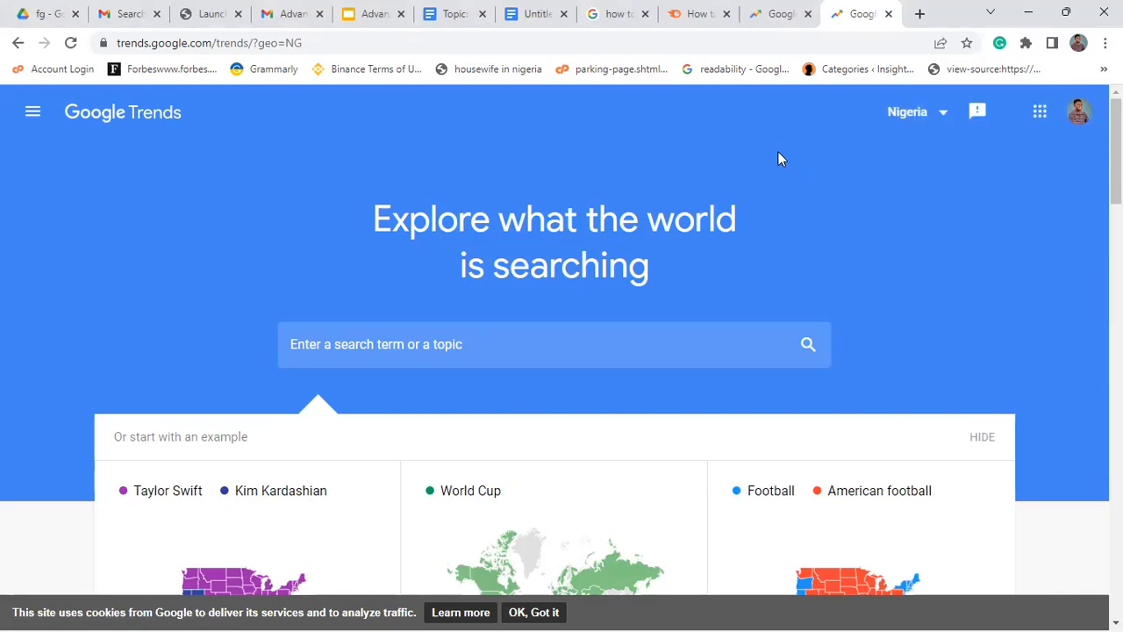
- Review the Google Trends home page for Nigeria, including the Recently trending and Year in Search sections
scroll(561, 351, "down", 7)
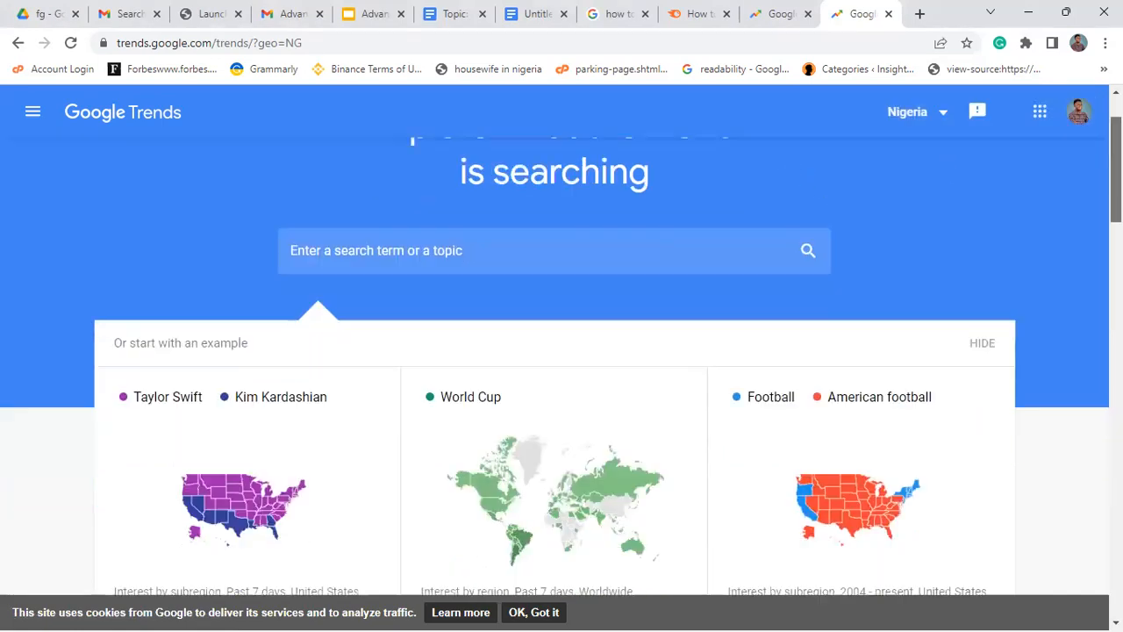
scroll(561, 351, "down", 6)
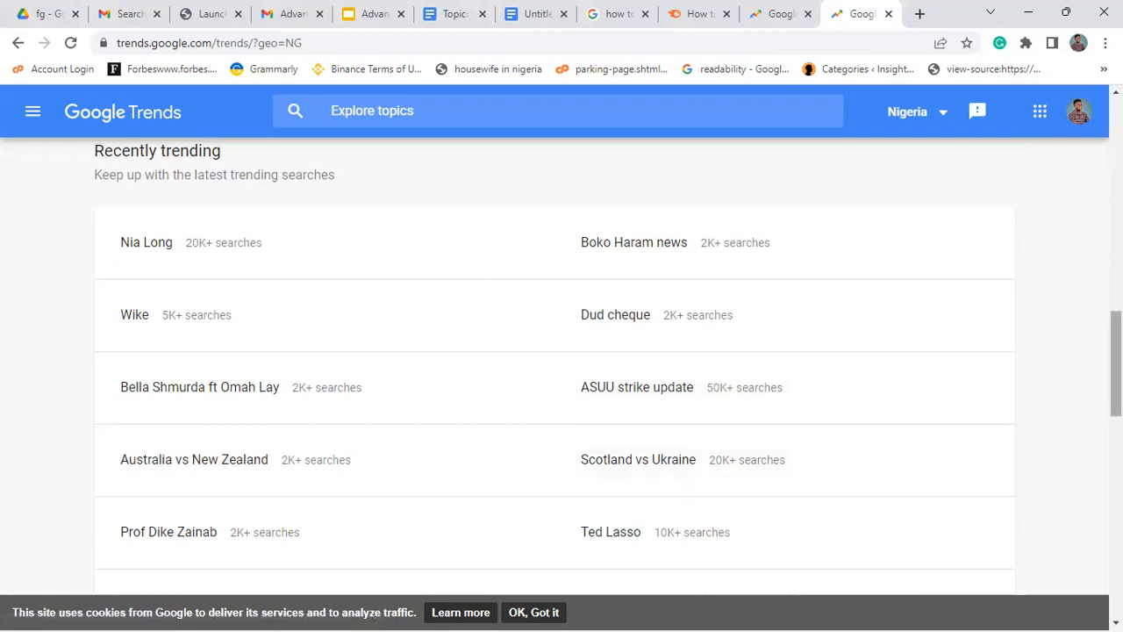
scroll(1116, 363, "down", 3)
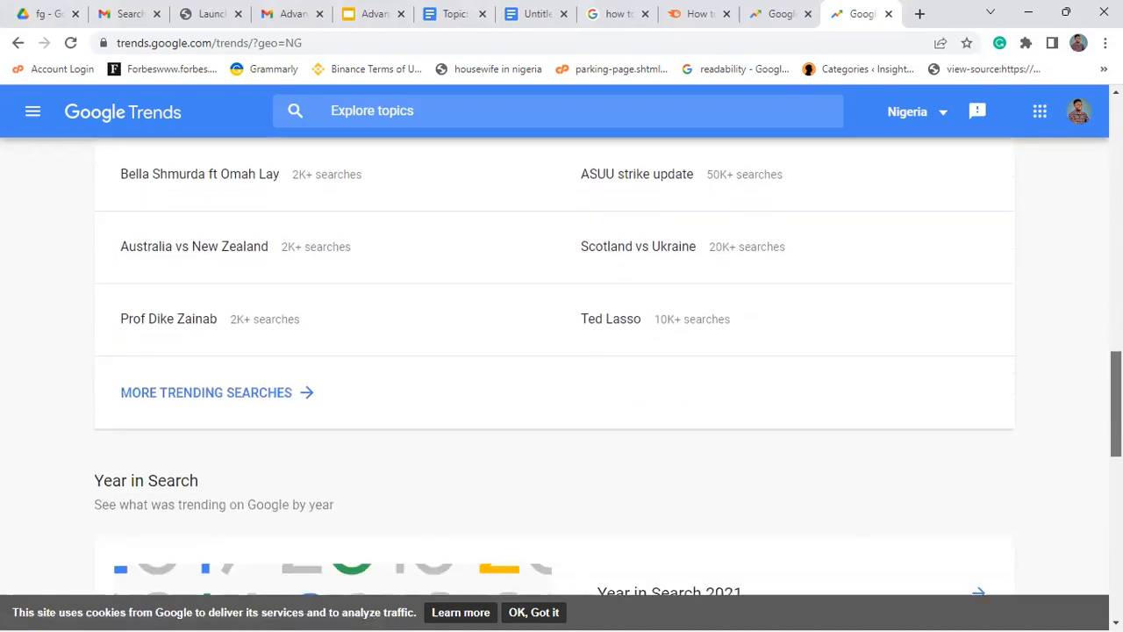
scroll(1116, 403, "up", 3)
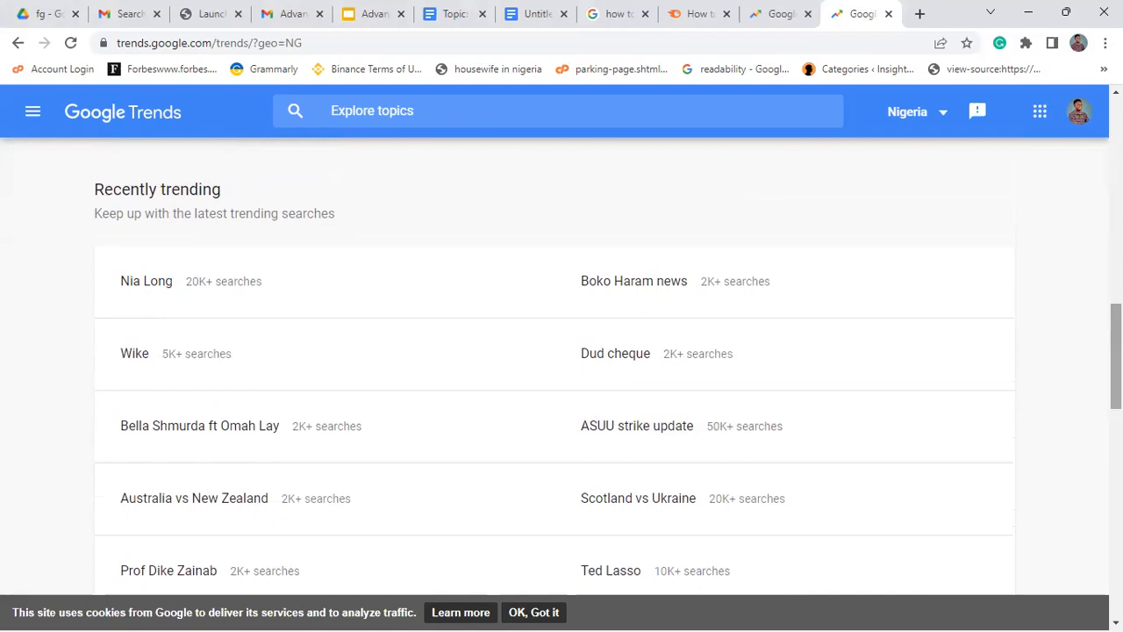
scroll(1116, 363, "down", 10)
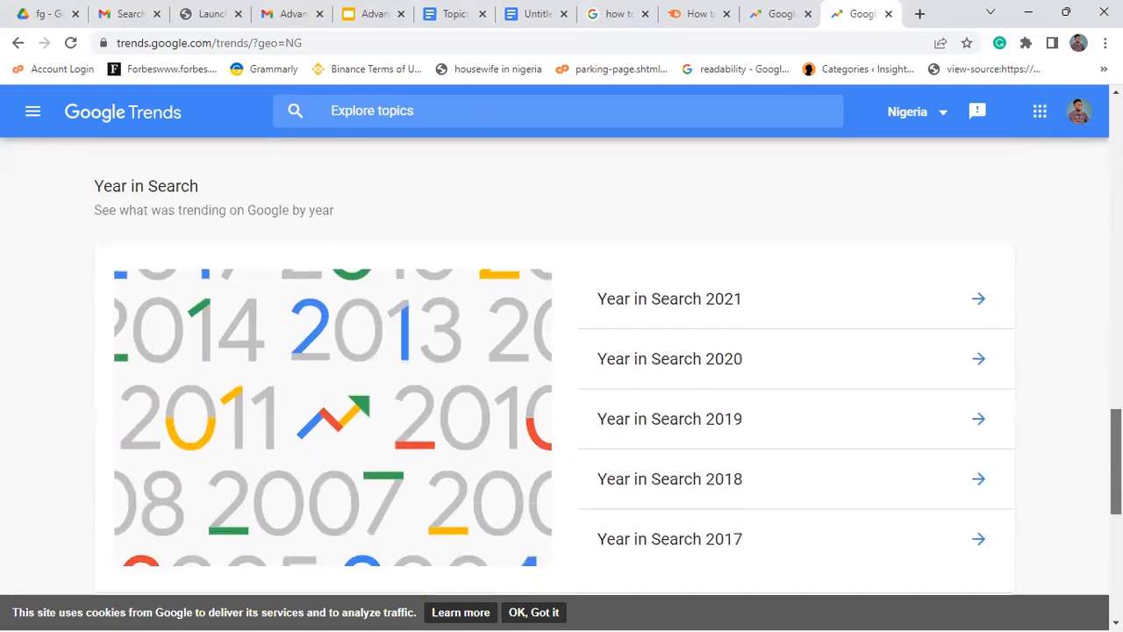
scroll(974, 395, "up", 8)
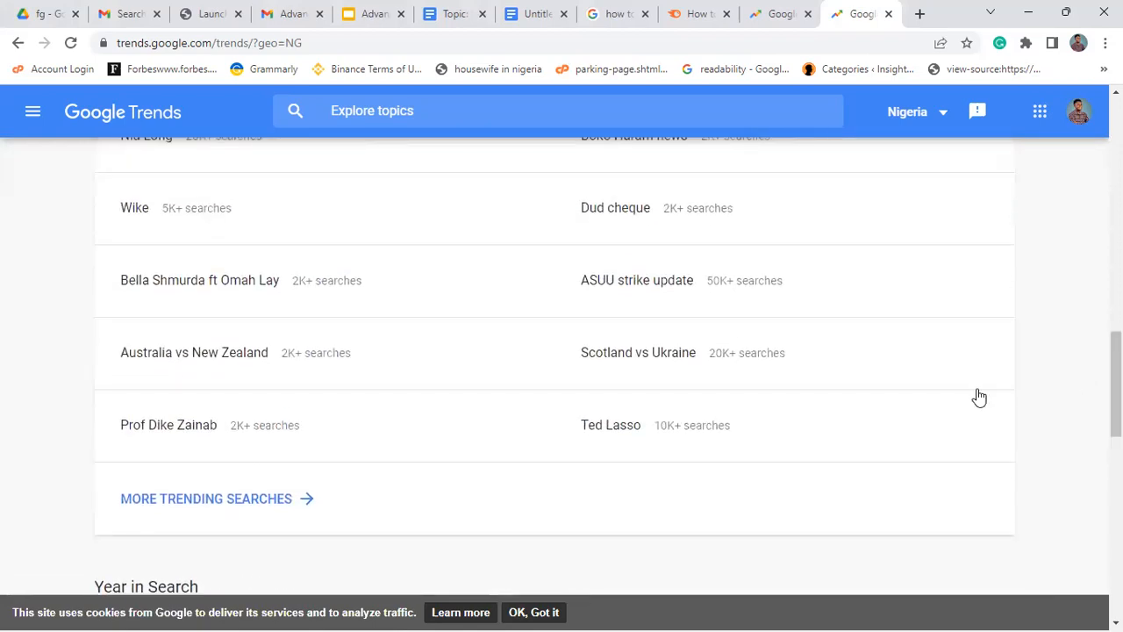
- Open the full list of trending searches for Nigeria and examine its daily and realtime search trends
left_click(251, 499)
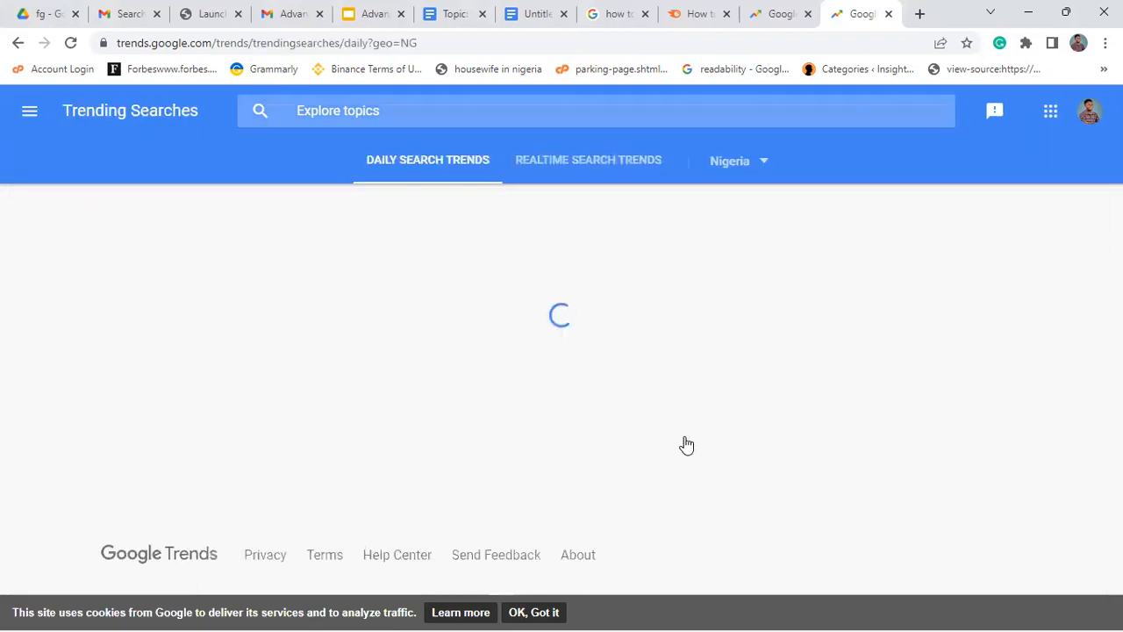
scroll(1116, 219, "down", 3)
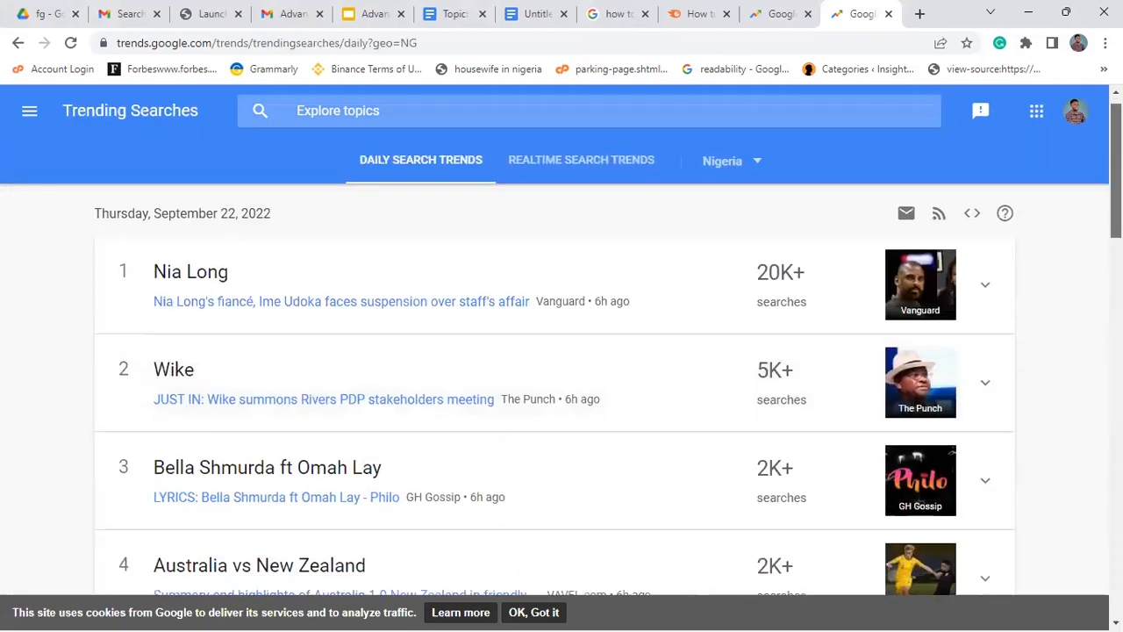
scroll(1116, 219, "down", 3)
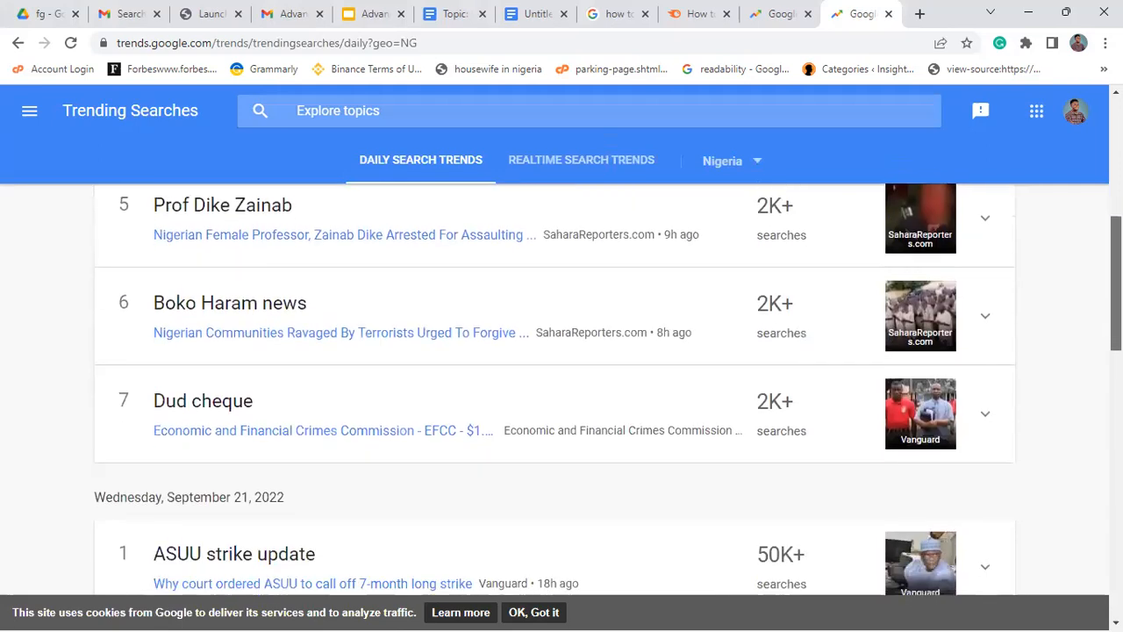
scroll(607, 389, "up", 1)
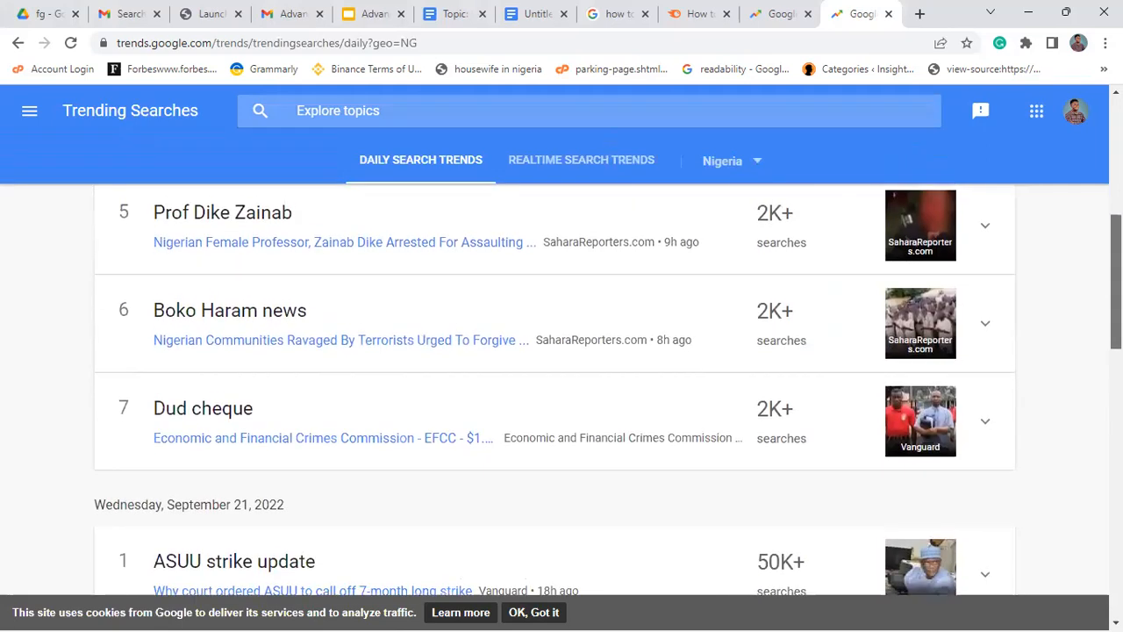
scroll(554, 390, "up", 1)
scroll(555, 389, "down", 5)
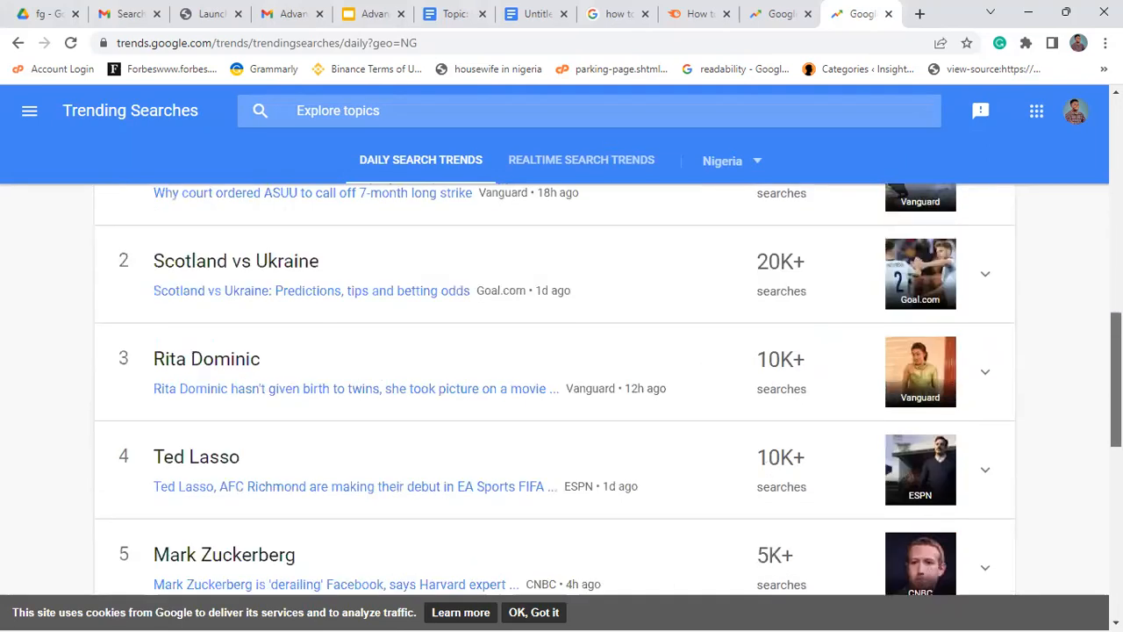
scroll(555, 389, "up", 4)
scroll(555, 390, "down", 8)
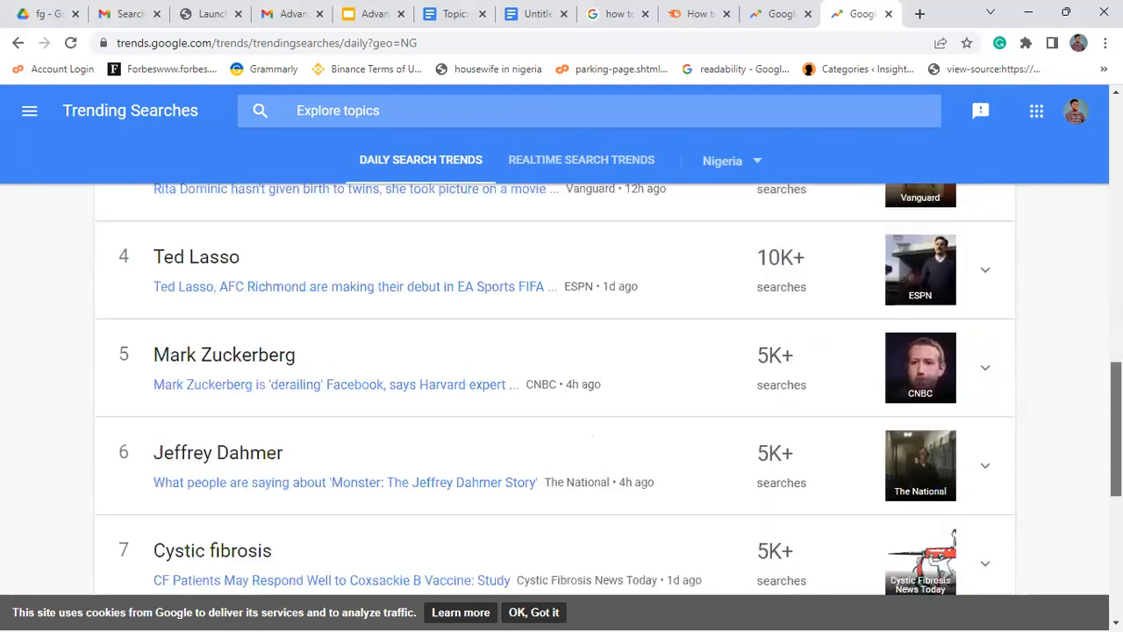
scroll(555, 389, "up", 15)
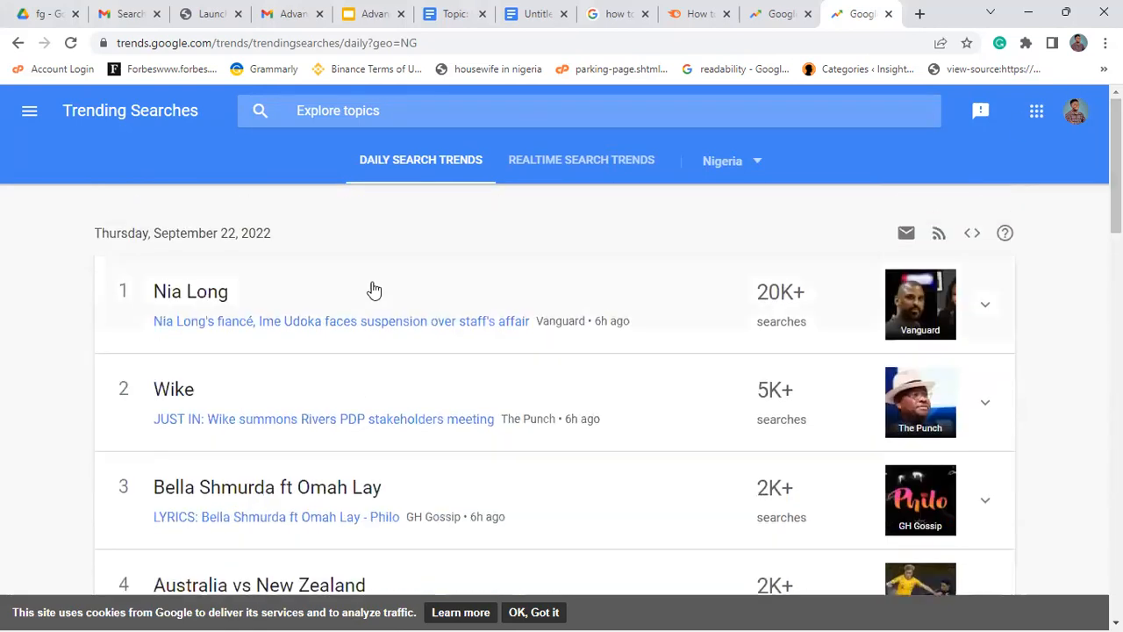
left_click(511, 160)
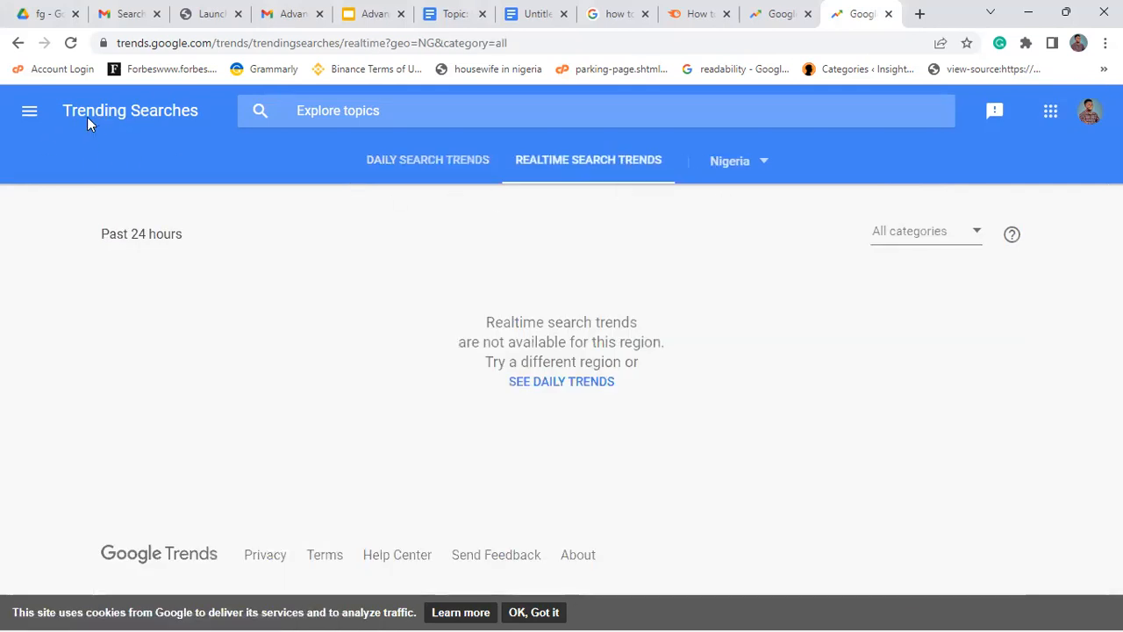
- Switch to the other open Google Trends home page and set its region to United States
left_click(769, 12)
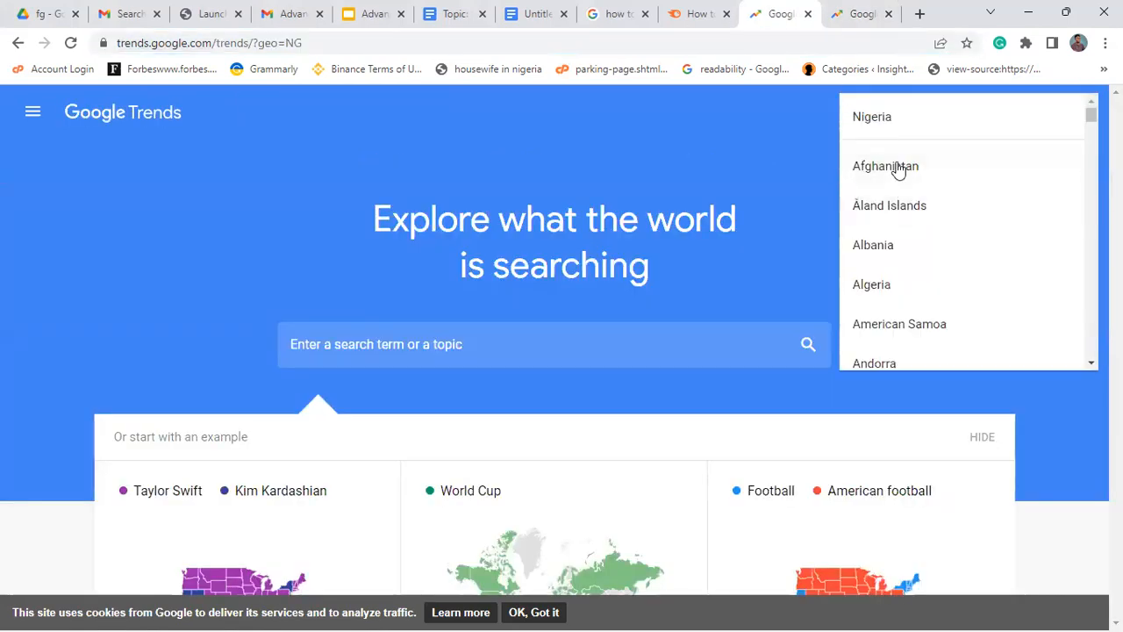
scroll(910, 243, "down", 10)
scroll(910, 254, "down", 20)
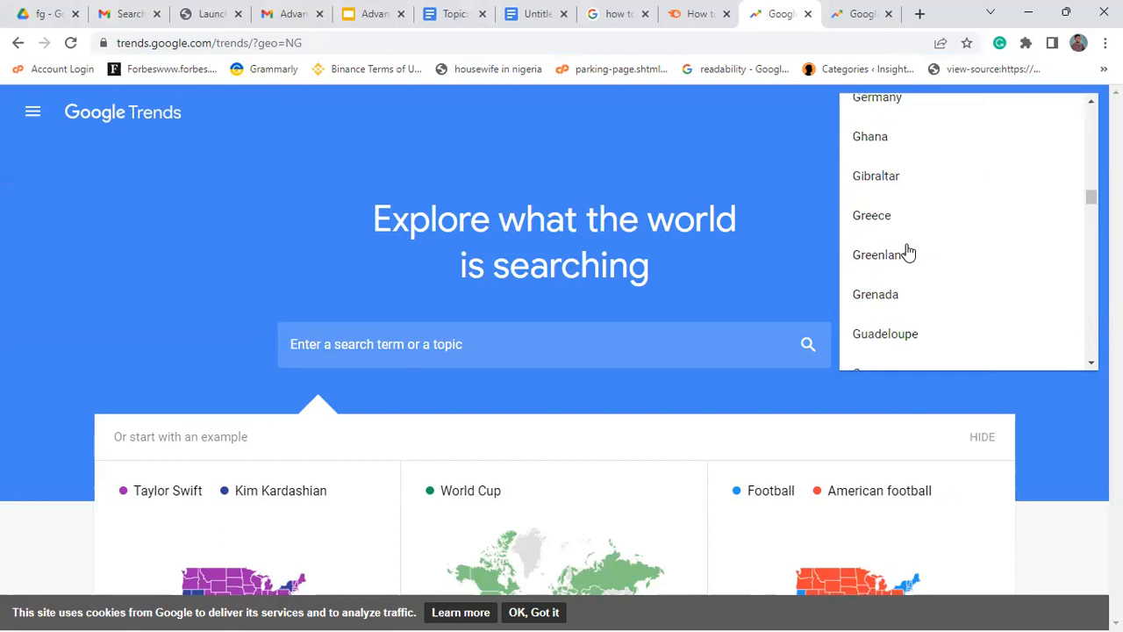
scroll(912, 291, "down", 20)
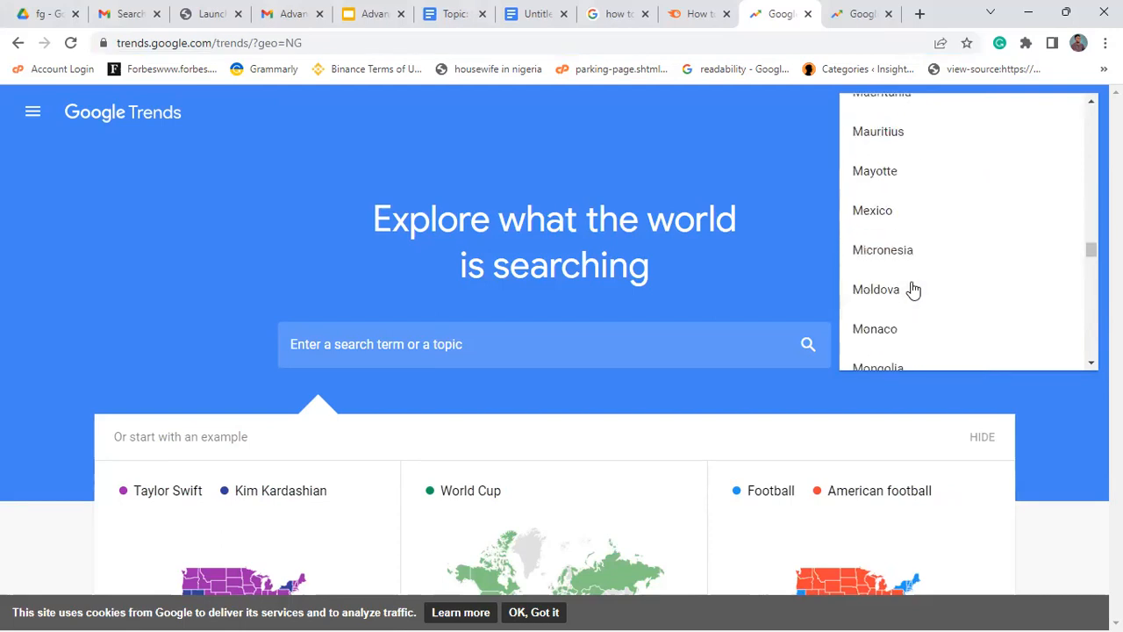
scroll(912, 290, "down", 20)
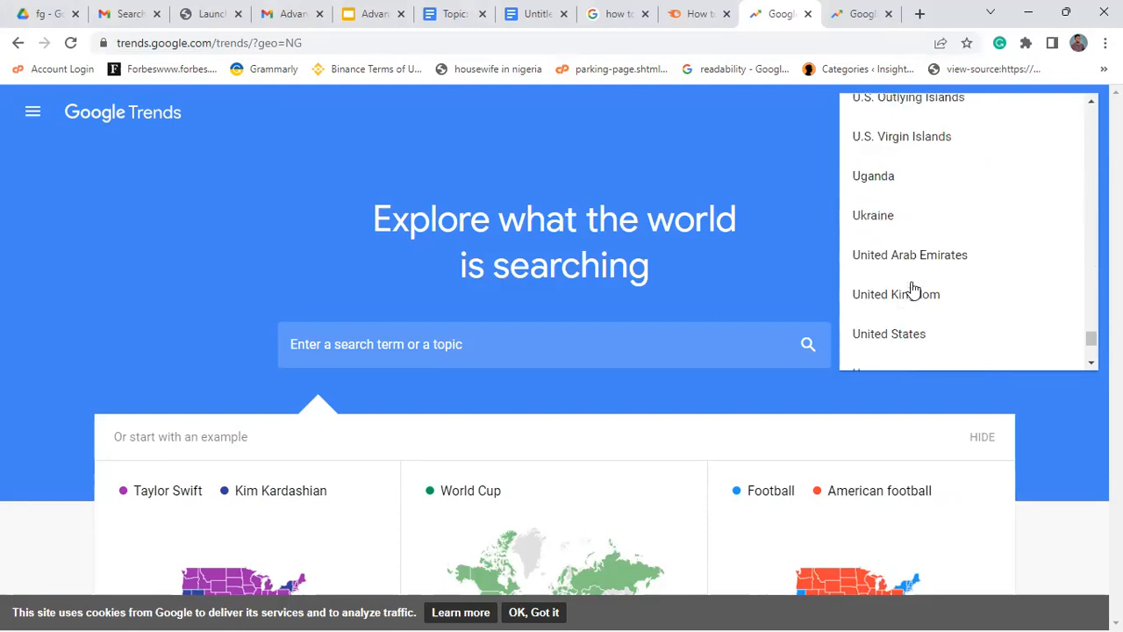
scroll(913, 289, "up", 3)
scroll(910, 290, "up", 5)
scroll(911, 289, "down", 5)
left_click(904, 160)
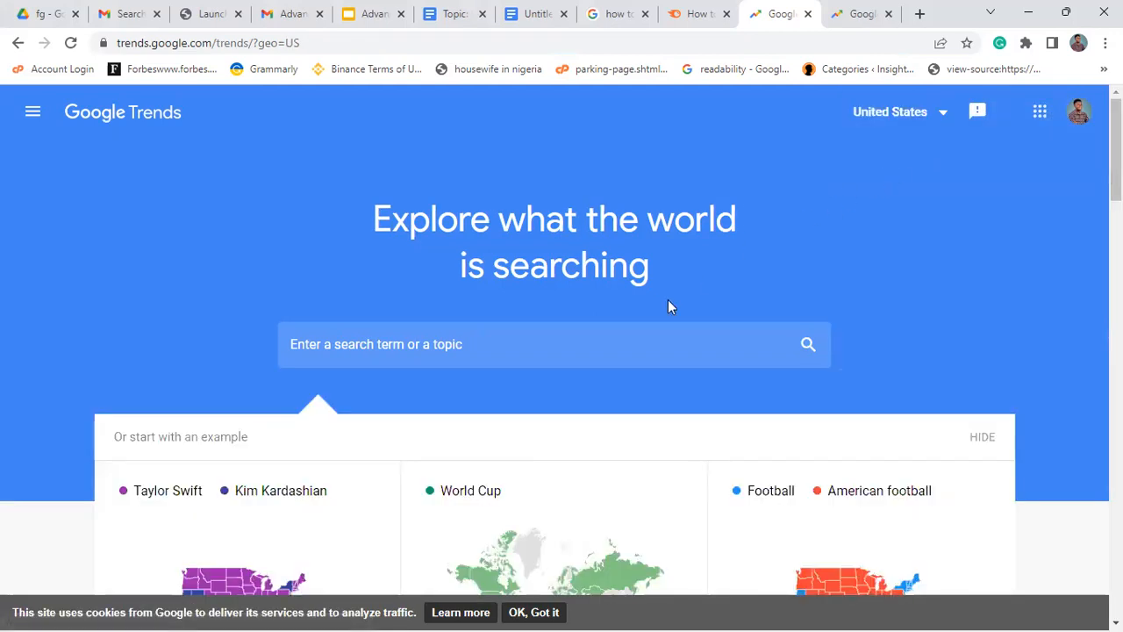
- Review the United States stories, recently trending searches and Year in Search sections, and return to the Google Trends home page
scroll(667, 299, "down", 4)
scroll(562, 368, "down", 5)
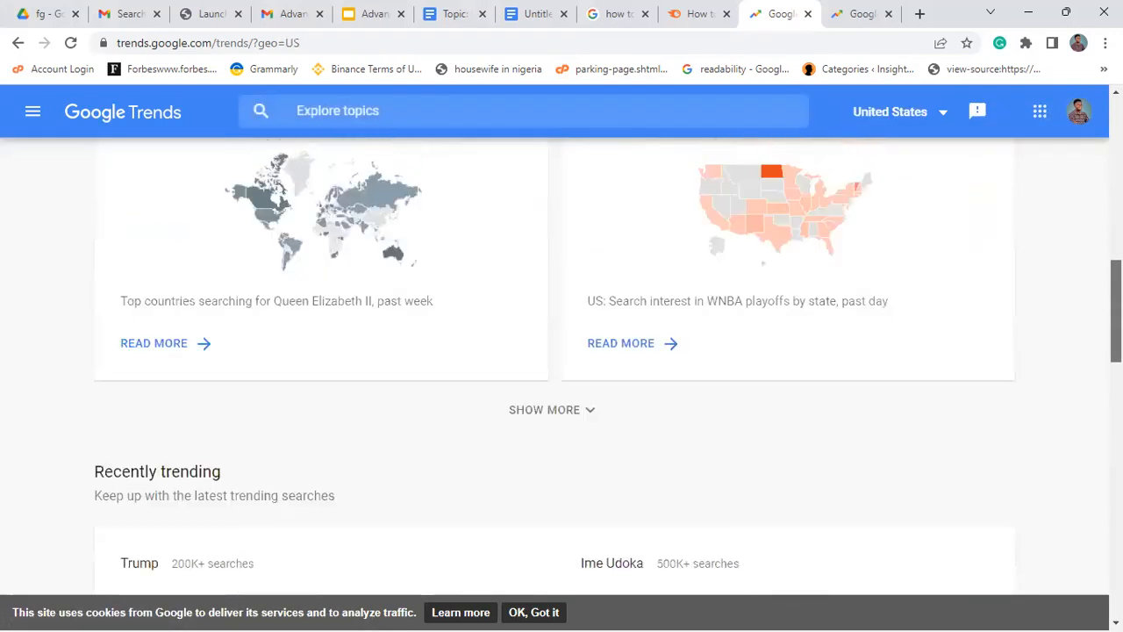
scroll(562, 369, "up", 3)
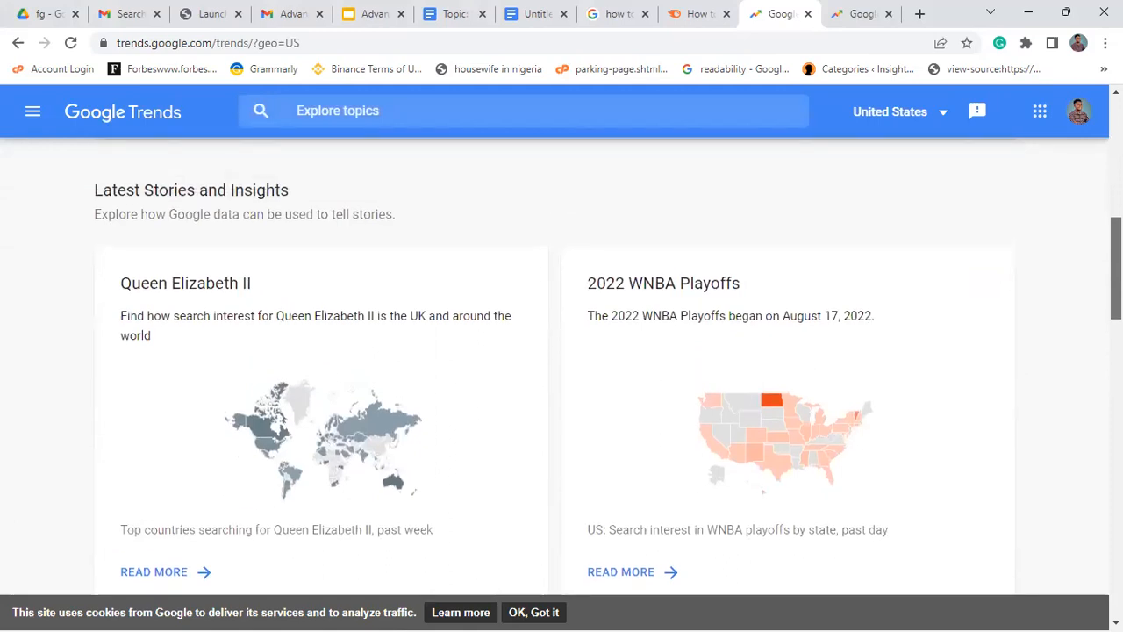
scroll(562, 369, "down", 6)
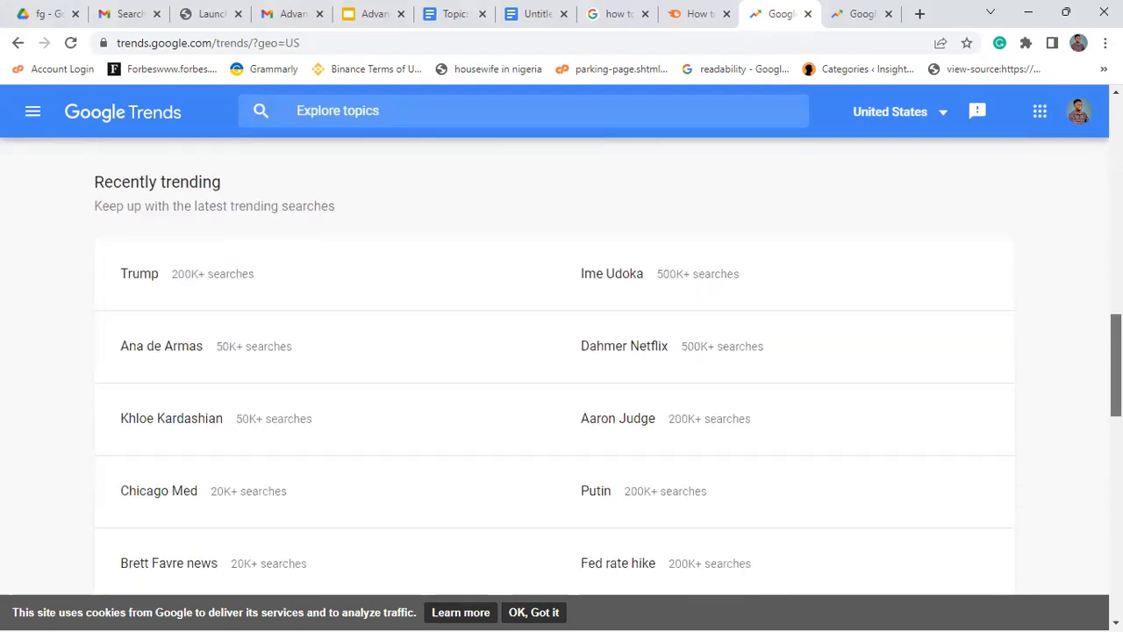
scroll(562, 368, "down", 1)
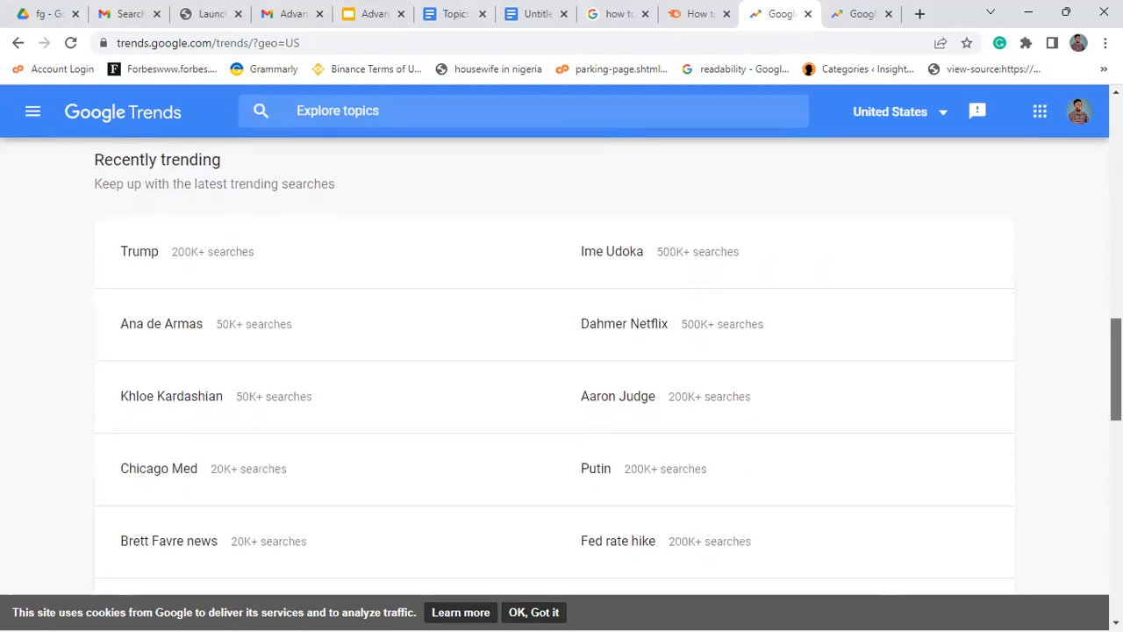
scroll(561, 368, "down", 2)
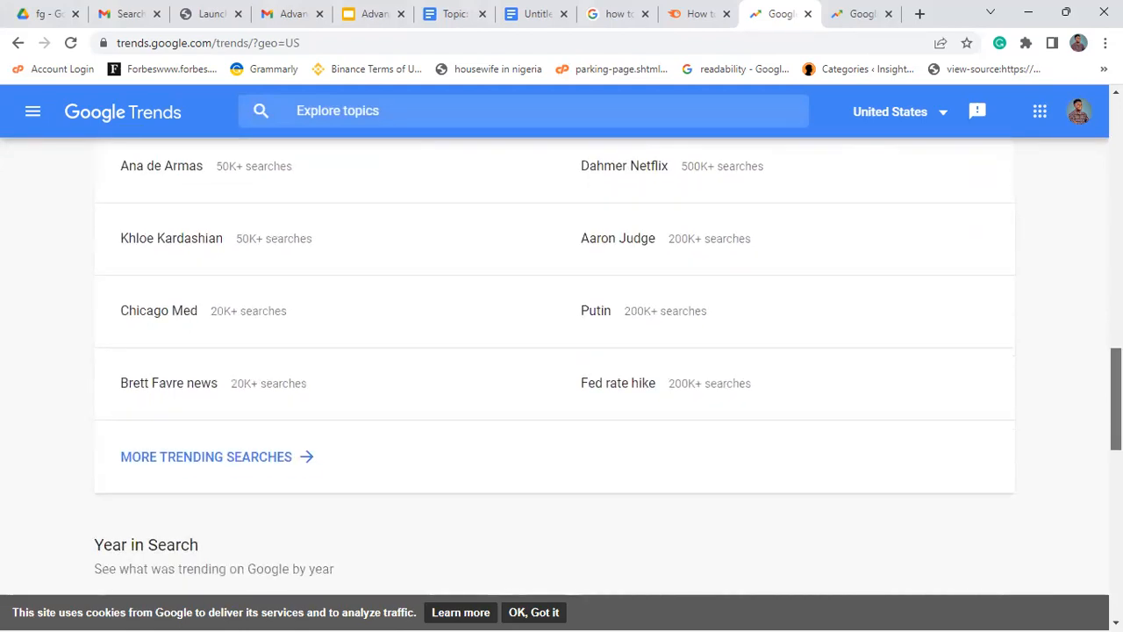
scroll(1089, 561, "down", 8)
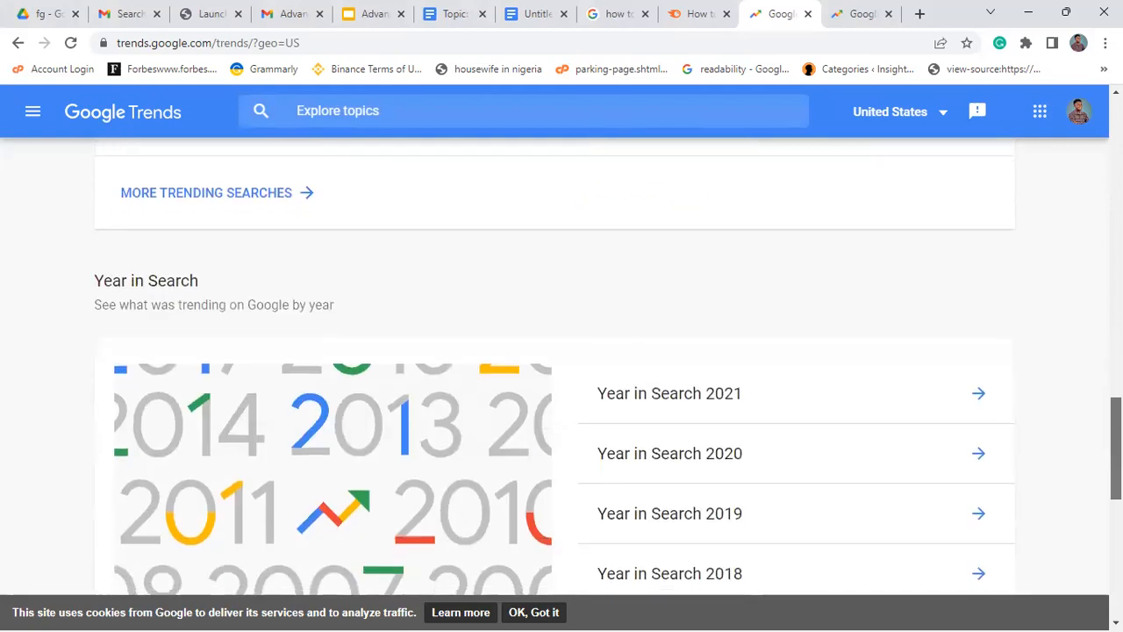
scroll(1072, 566, "down", 2)
scroll(1077, 517, "up", 12)
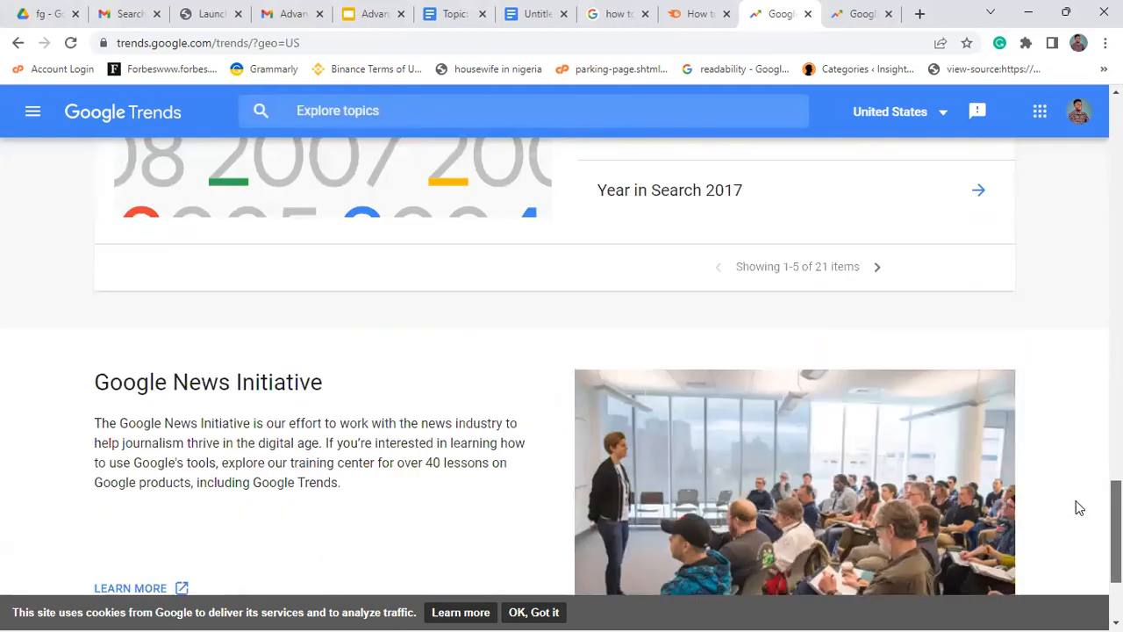
scroll(935, 291, "up", 6)
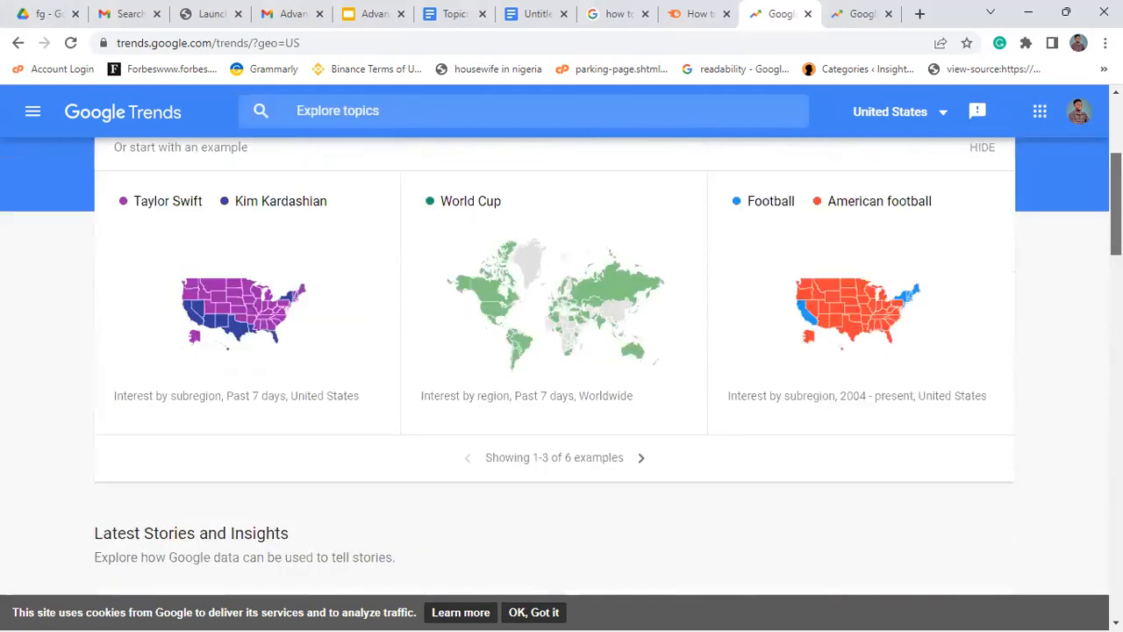
left_click(175, 106)
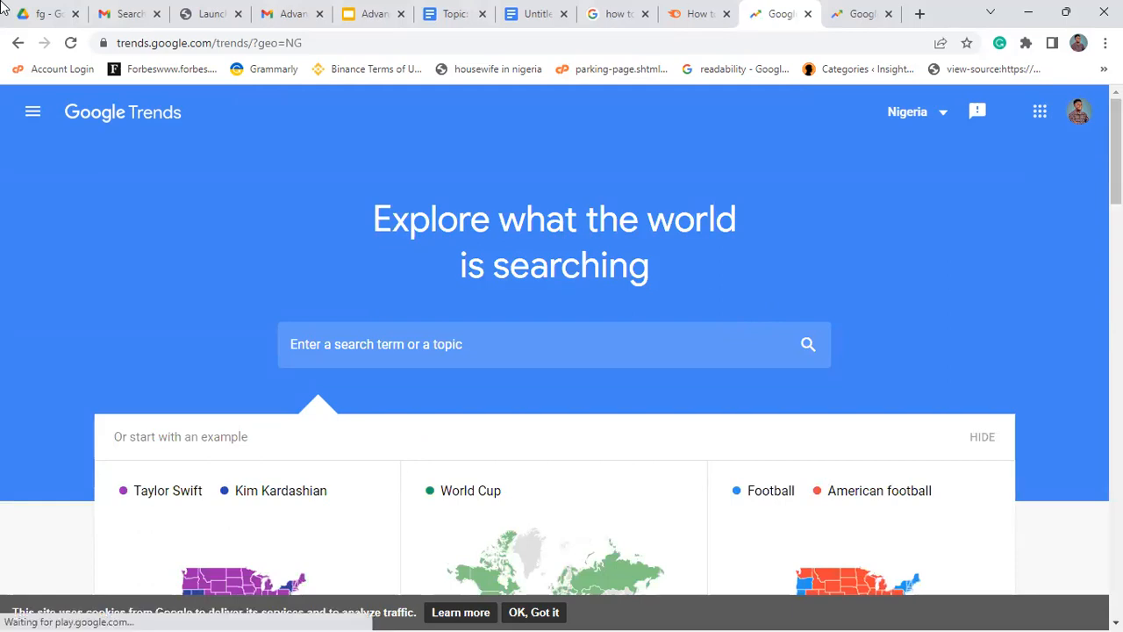
- Switch to the open Google Docs document and create a new blank document from it
left_click(533, 10)
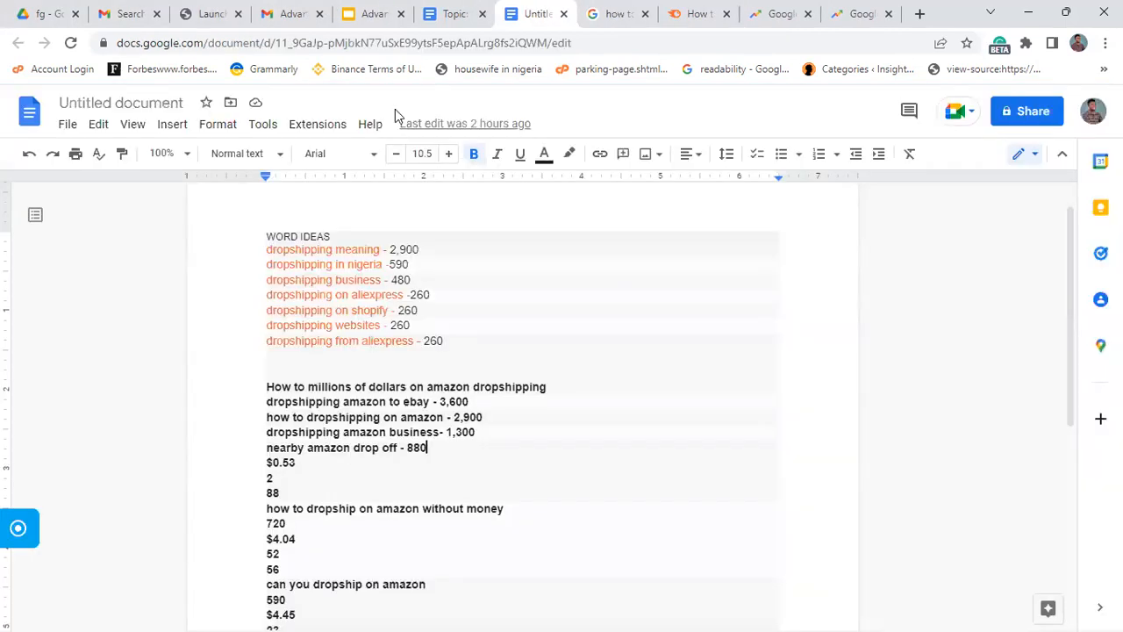
left_click(98, 123)
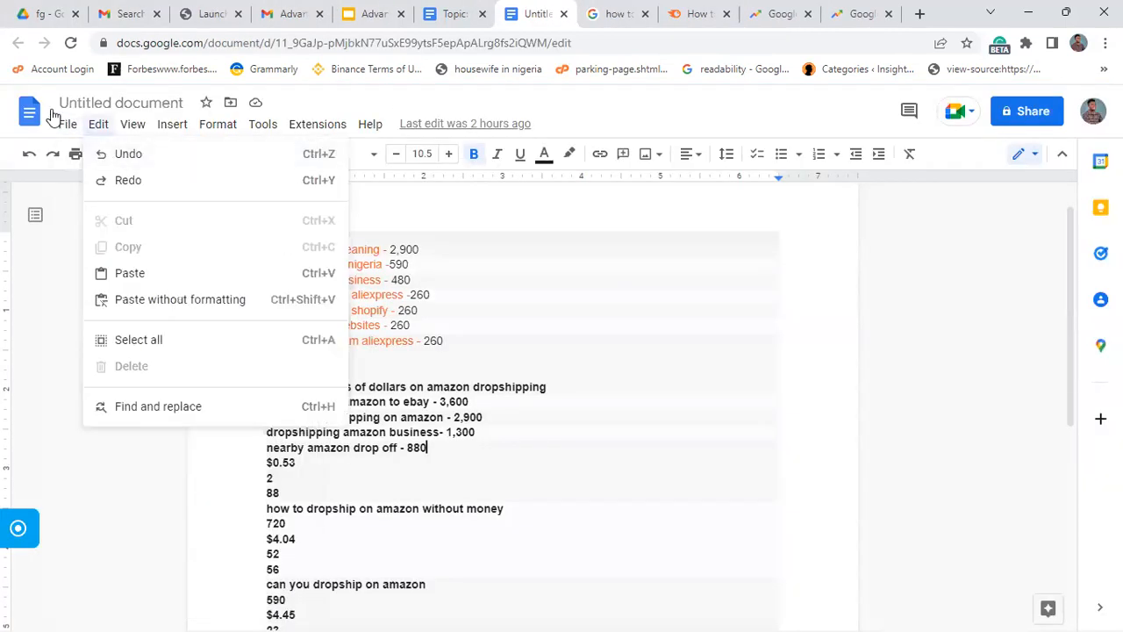
mouse_move(68, 124)
mouse_move(83, 155)
left_click(355, 161)
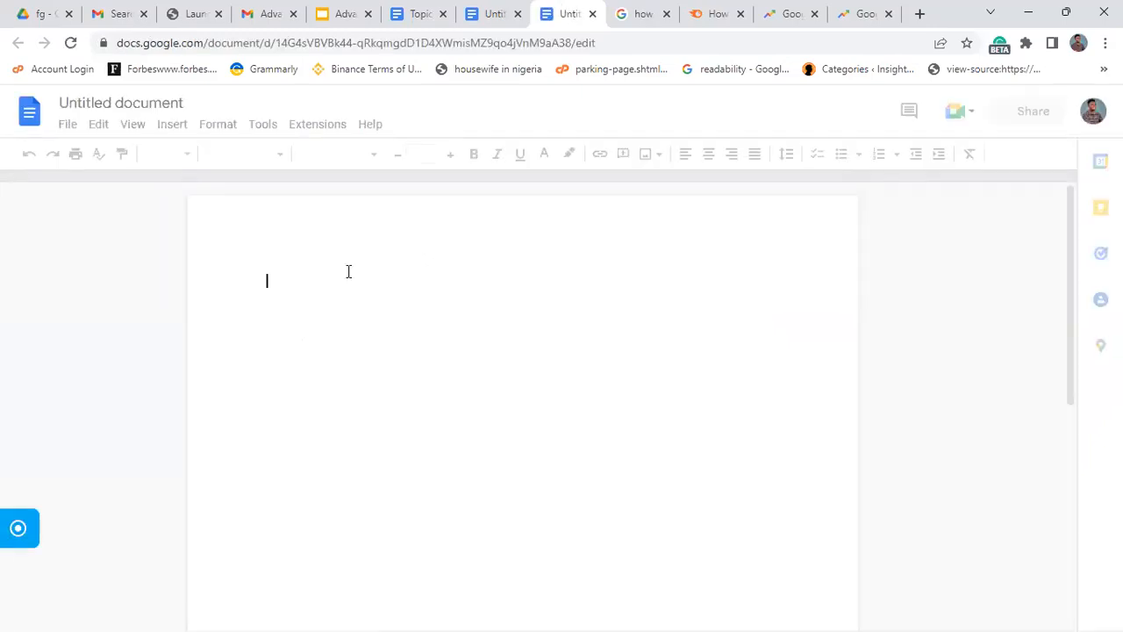
- Enter the words God, Money and Sex on three separate lines of the blank document
type("God")
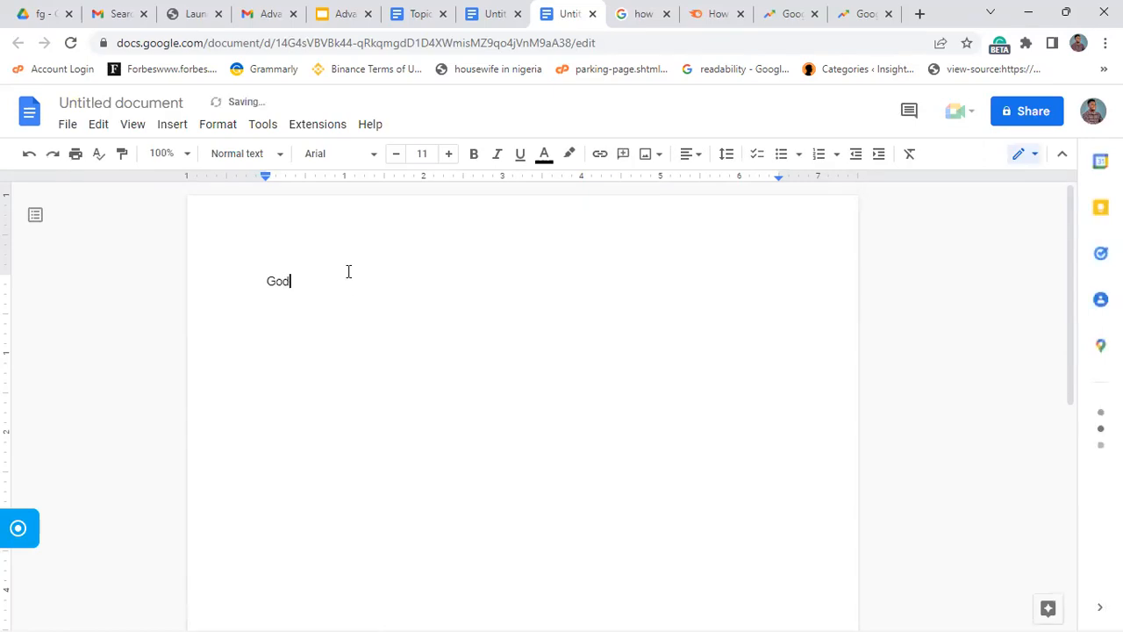
key("Return")
type("Mose")
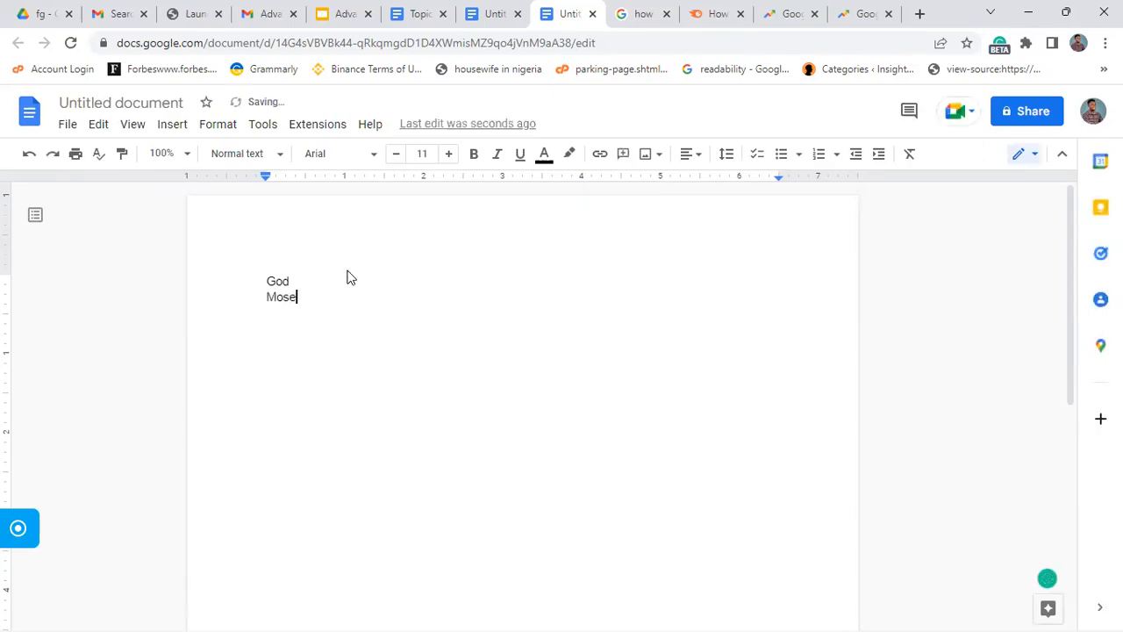
key("BackSpace")
key("BackSpace")
key("BackSpace")
type("ney")
key("Return")
type("SE")
key("BackSpace")
type("e")
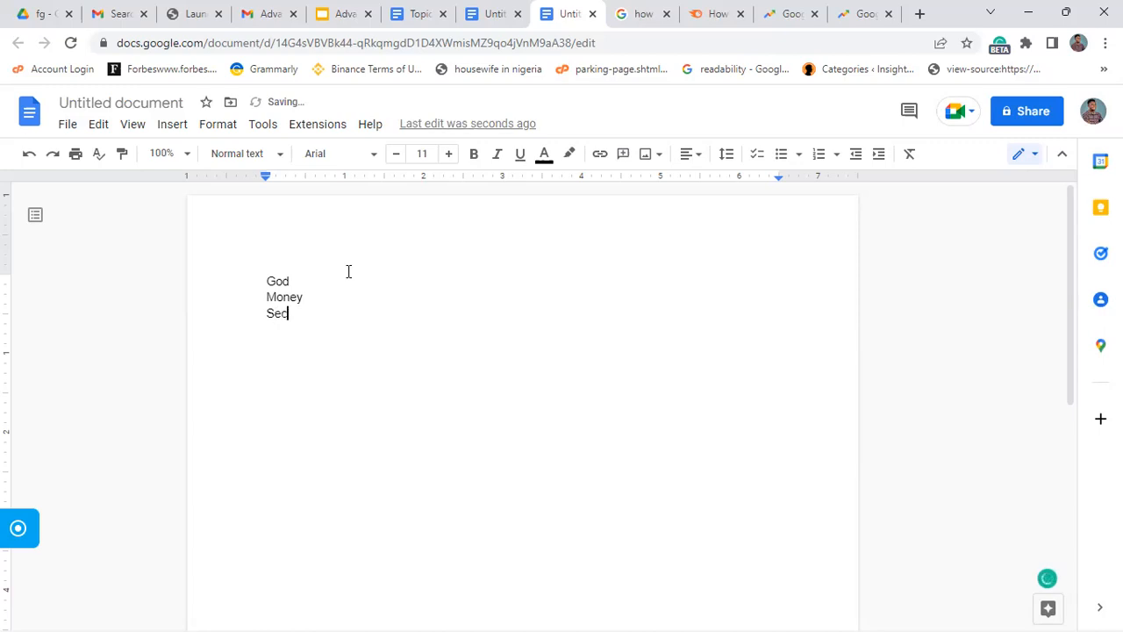
type("x")
key("Return")
- Select the God, Money and Sex lines and increase their font size by ten increments
key("shift+Up")
key("shift+Up")
key("shift+Up")
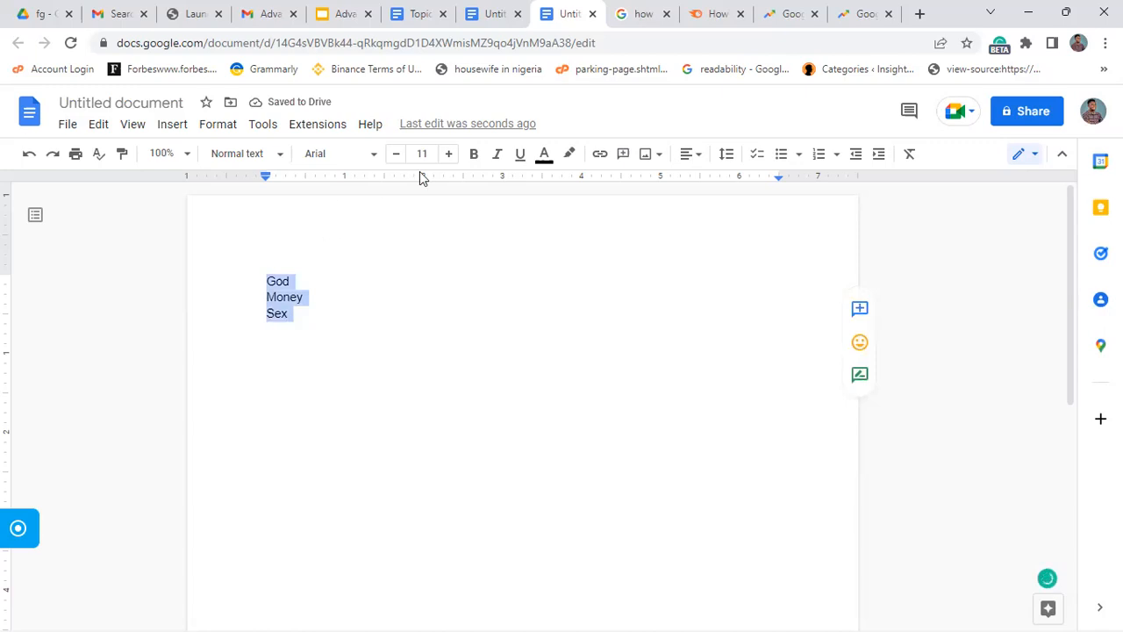
left_click(449, 155)
left_click(449, 154)
left_click(449, 154)
left_click(449, 154)
left_click(450, 154)
left_click(449, 155)
left_click(449, 154)
left_click(449, 155)
left_click(450, 154)
left_click(450, 155)
- Add LOVE as a fourth line below Sex and set the font size of the whole text to 36
left_click(348, 377)
type("LOVE")
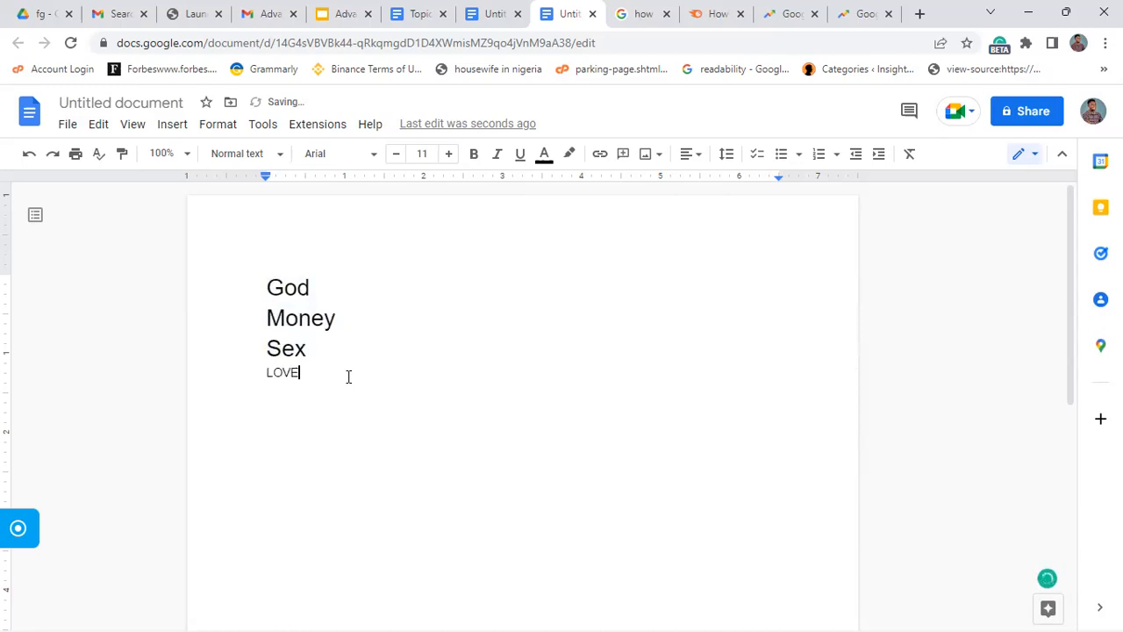
key("ctrl+a")
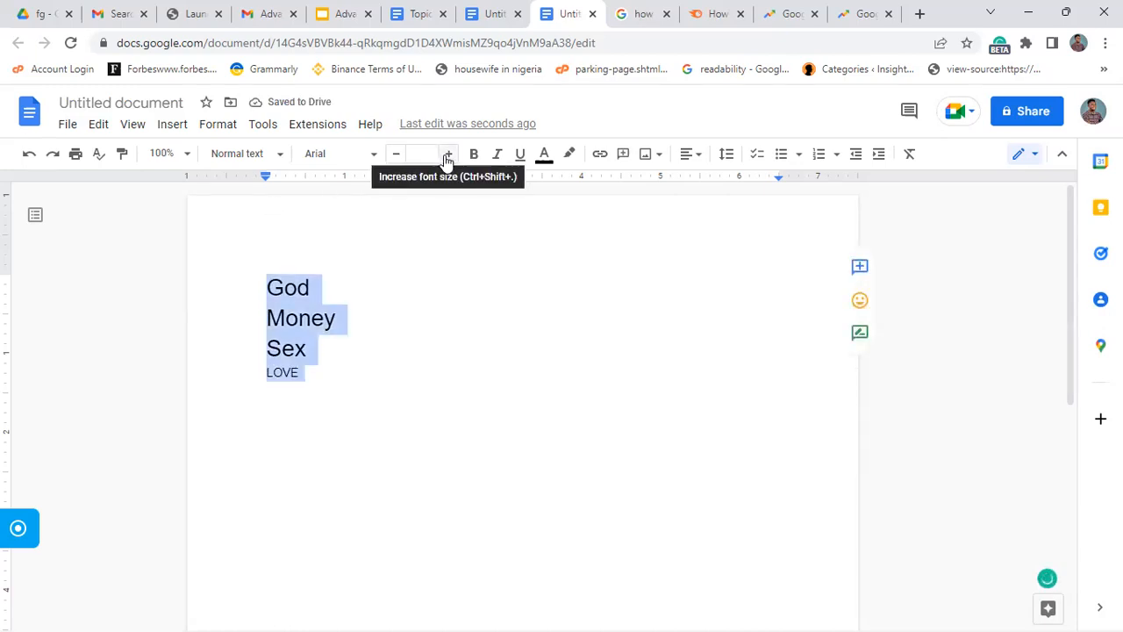
left_click(448, 153)
left_click(419, 153)
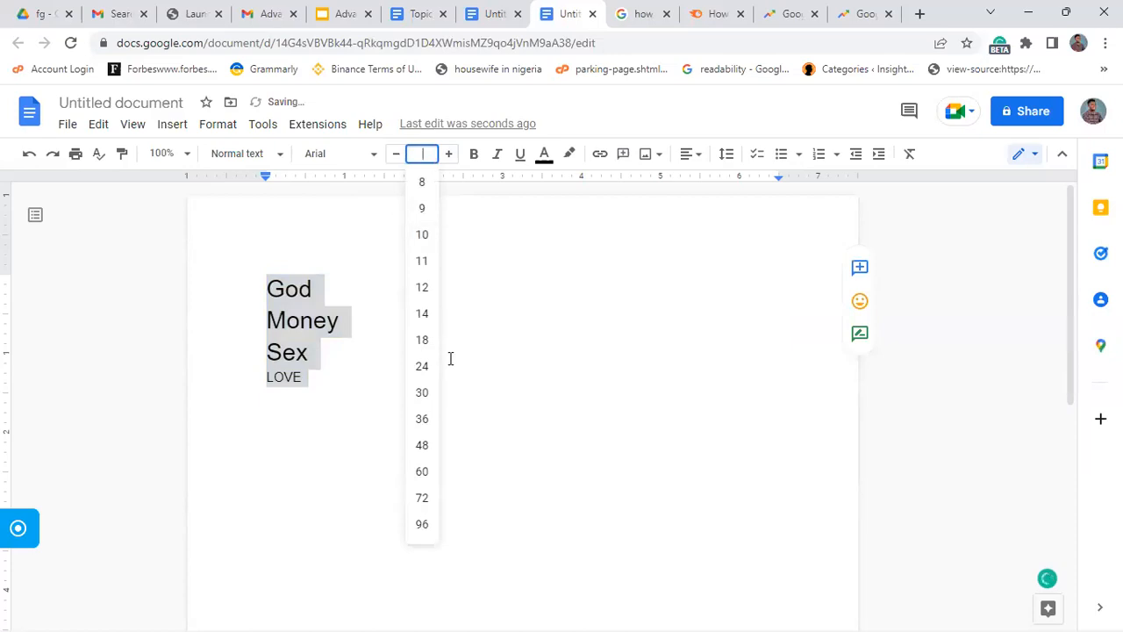
left_click(422, 418)
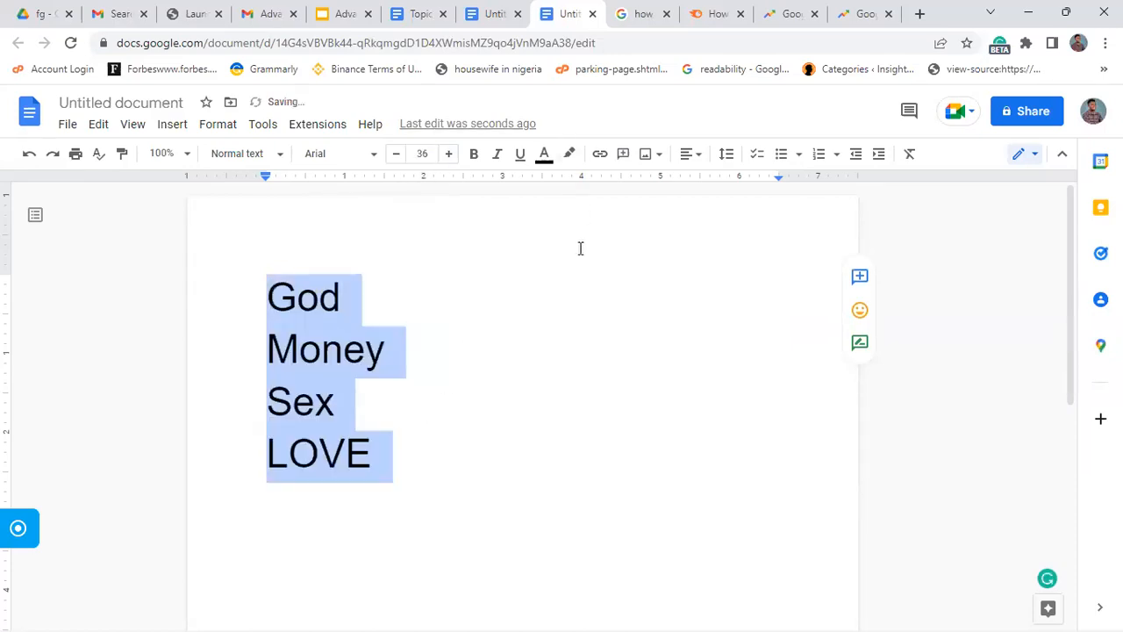
- Set the text color of the word God to red
left_click(340, 293)
left_click_drag(347, 282, 266, 294)
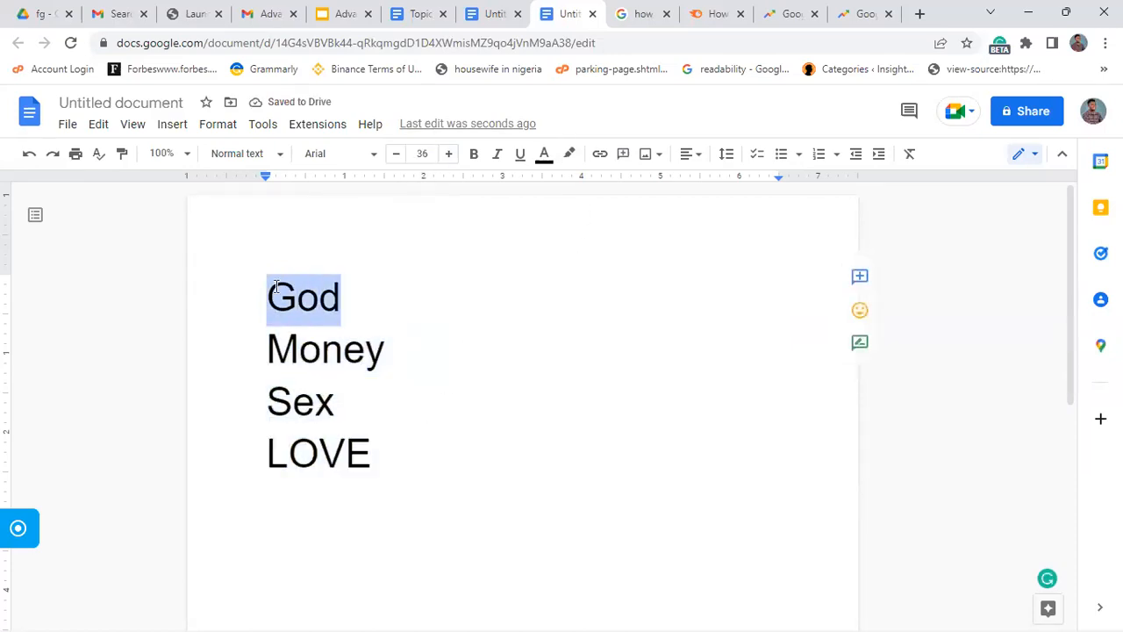
left_click(544, 155)
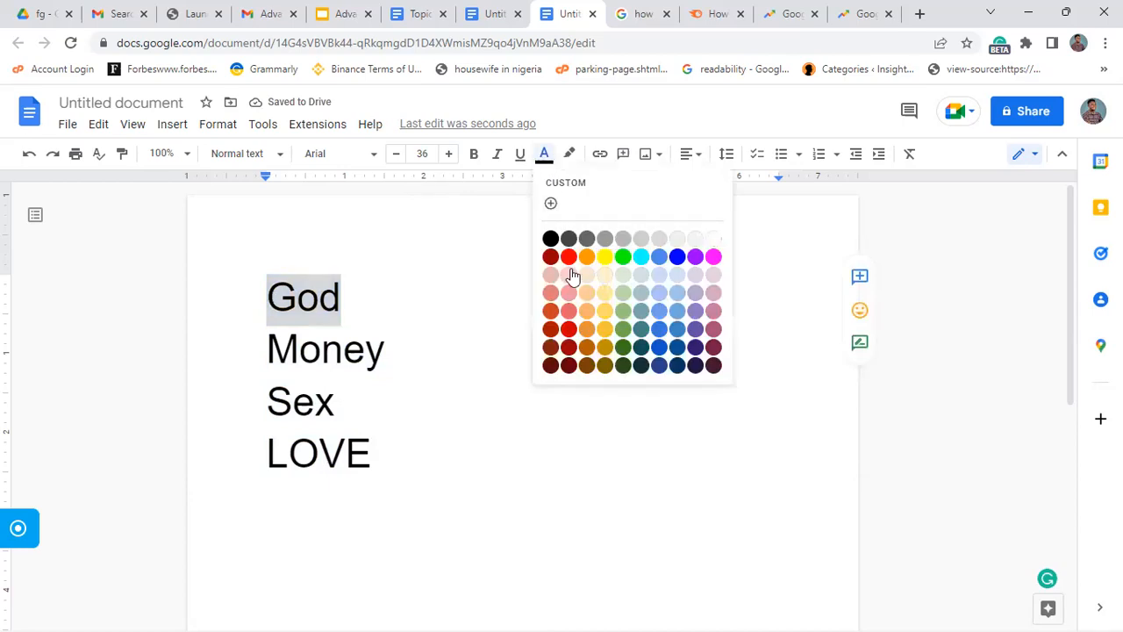
left_click(568, 257)
- Set the text color of the word Money to blue
left_click(422, 358)
left_click_drag(422, 358, 256, 358)
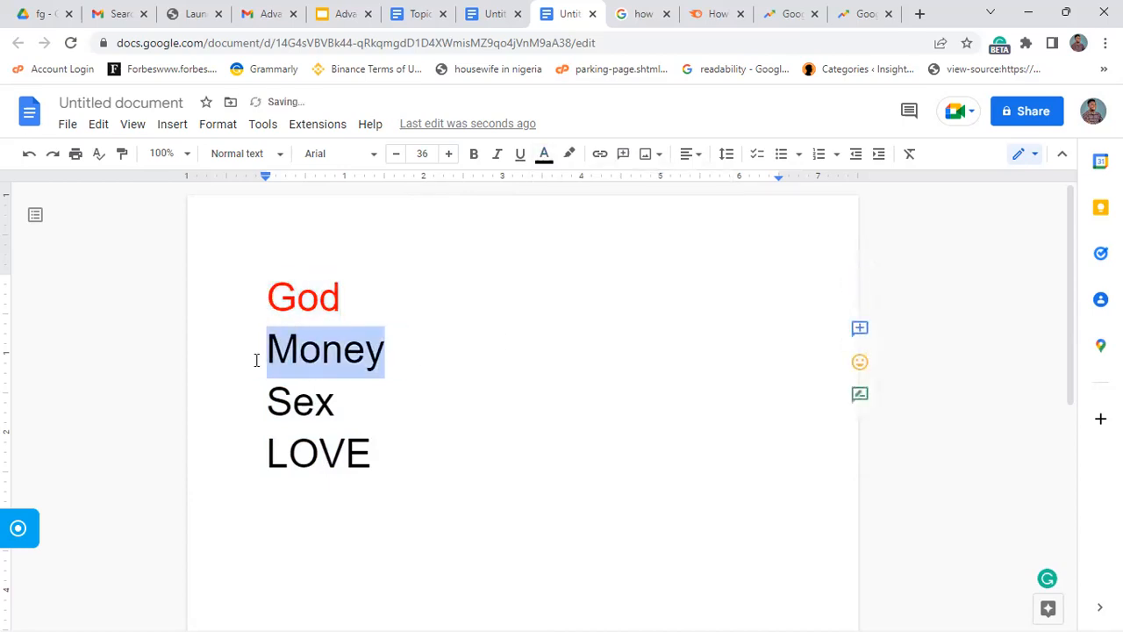
left_click(543, 155)
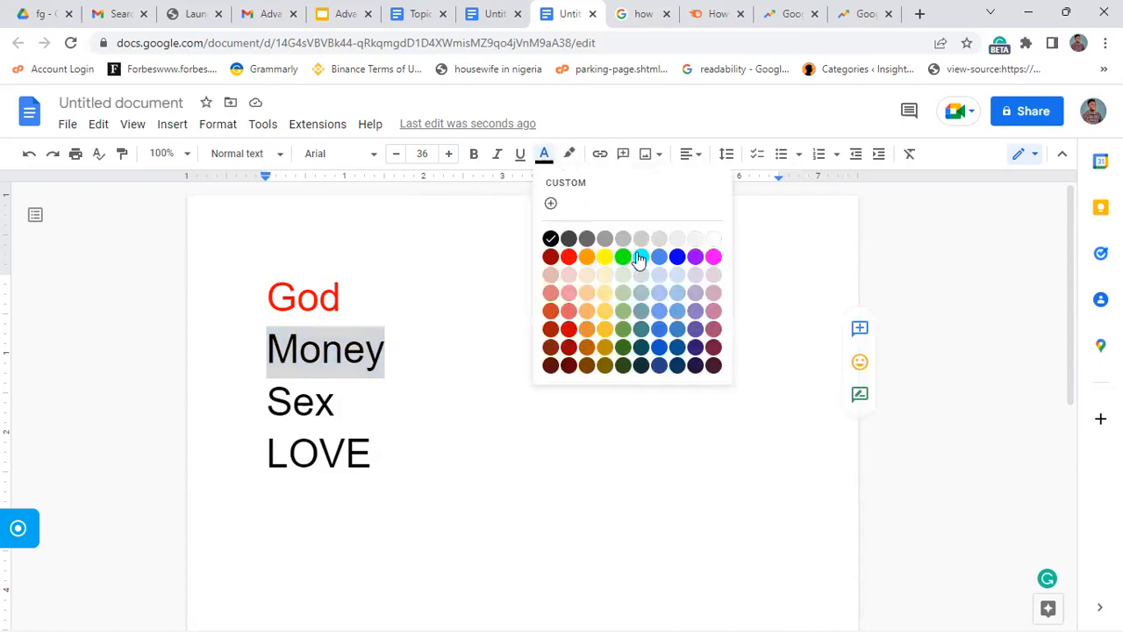
left_click(676, 256)
left_click(467, 359)
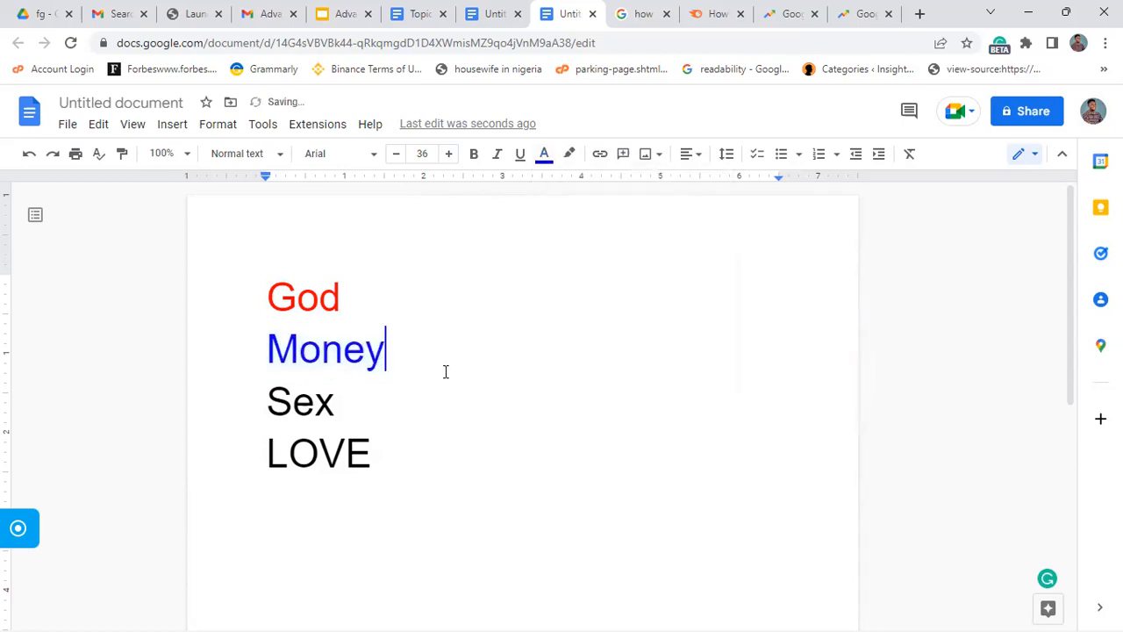
- Set the text color of the word Sex to magenta
left_click_drag(373, 394, 209, 386)
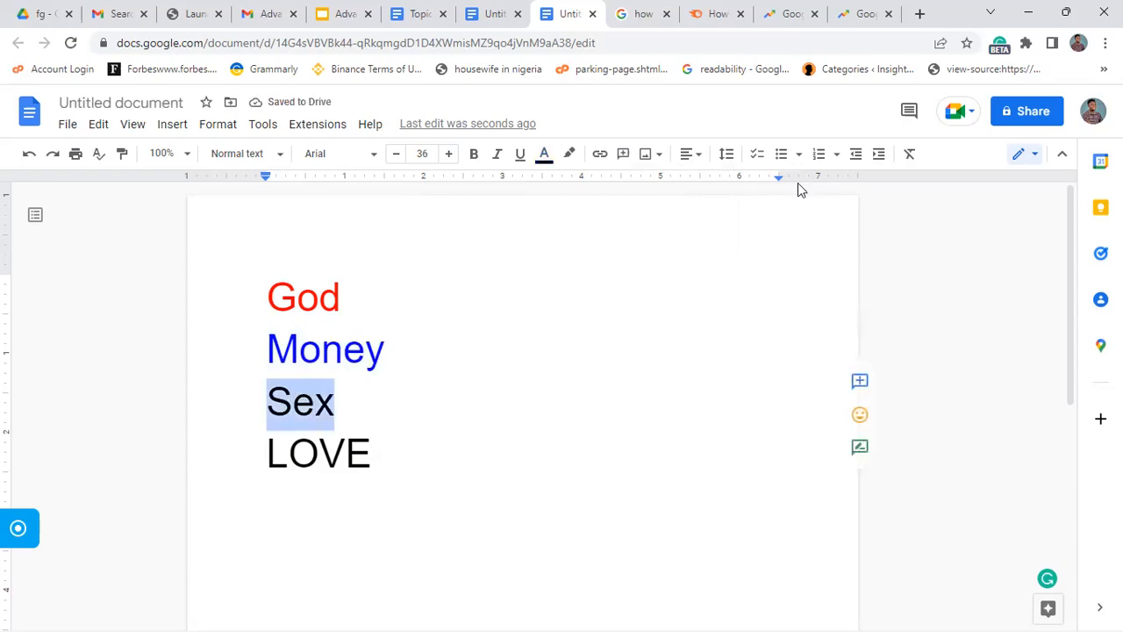
left_click(543, 156)
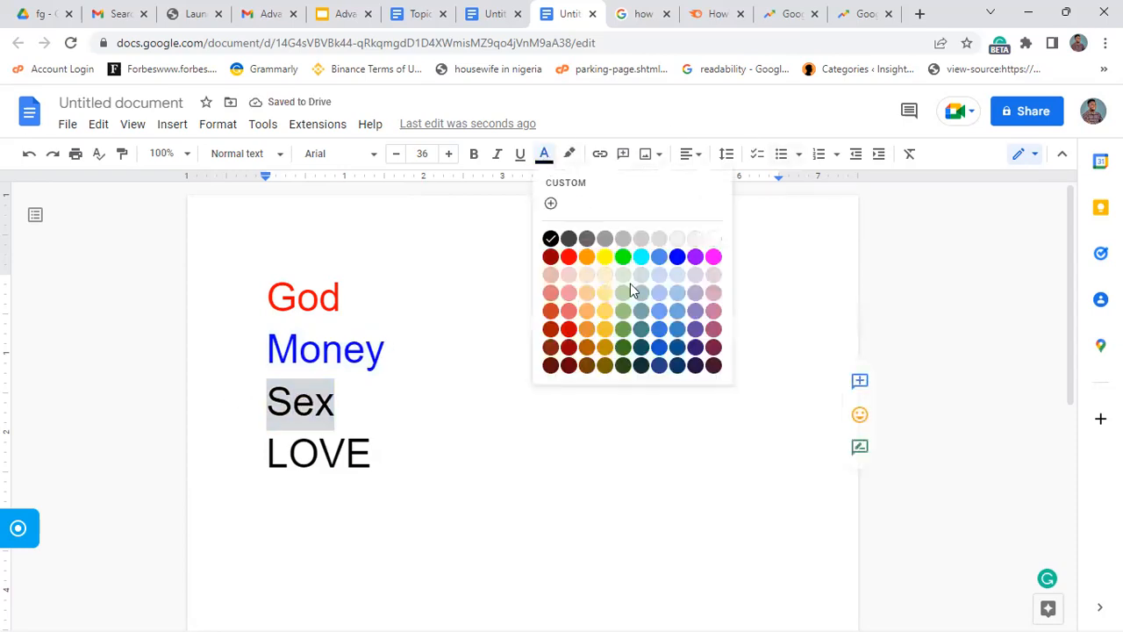
left_click(712, 258)
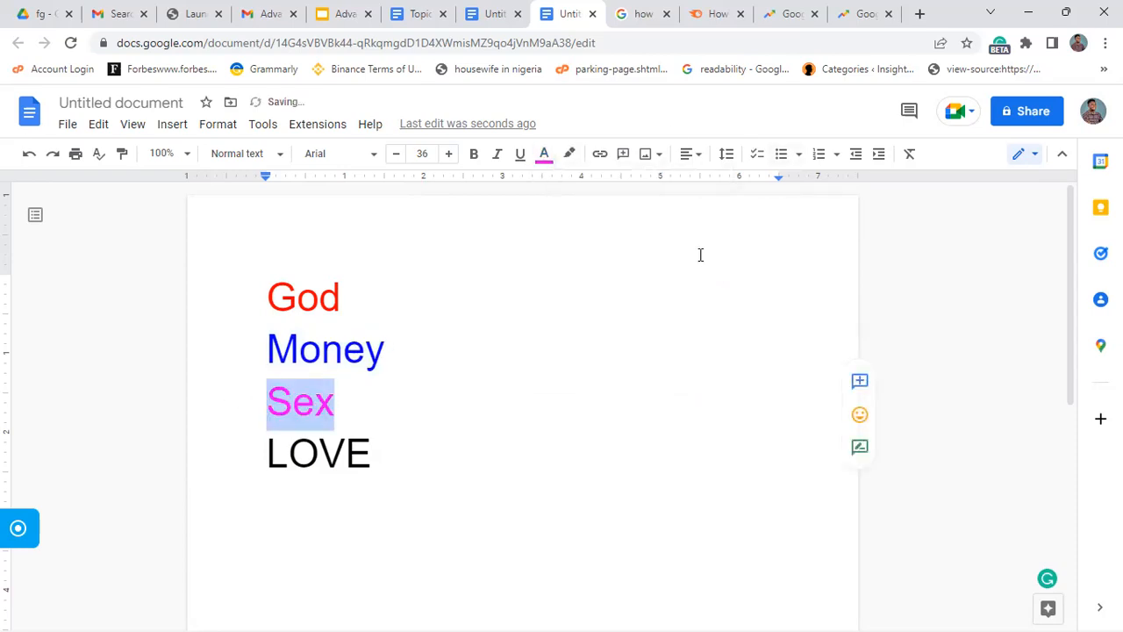
- Set the text color of the word LOVE to a dark cornflower blue
left_click(386, 448)
triple_click(402, 446)
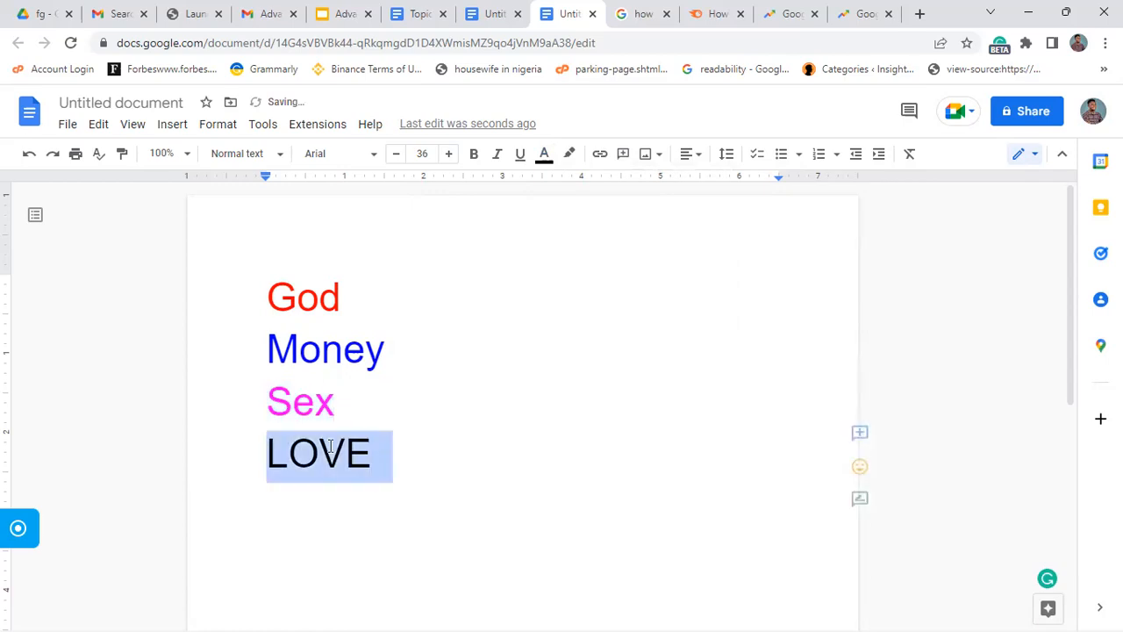
left_click(544, 155)
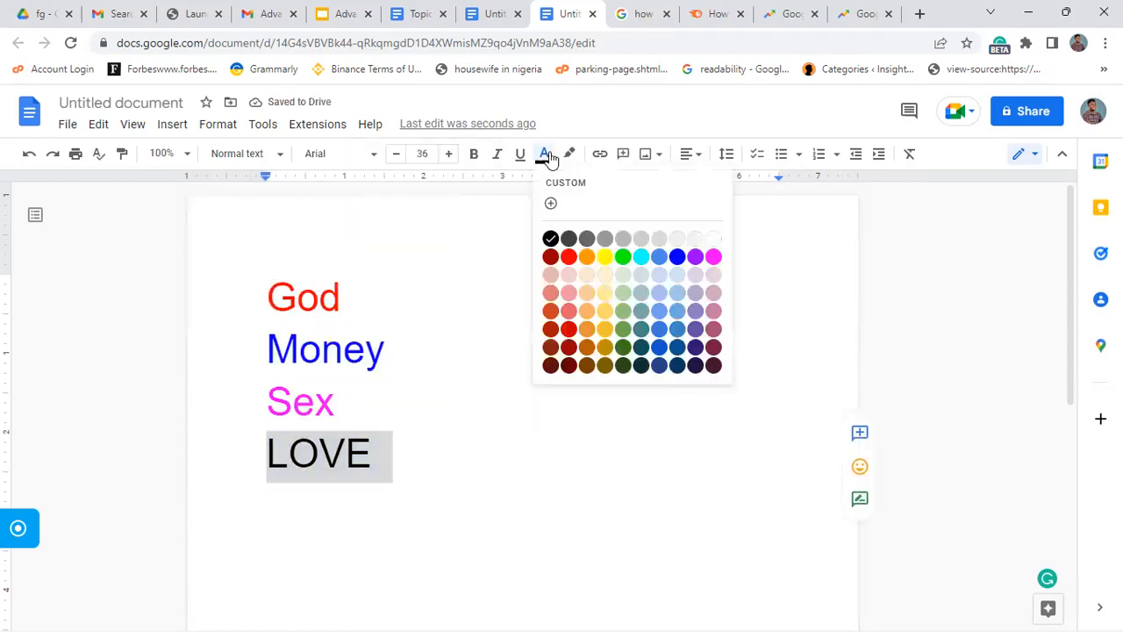
left_click(659, 347)
- Recolor the word LOVE in the same pure blue as Money and deselect it
left_click_drag(448, 456, 263, 454)
left_click(542, 158)
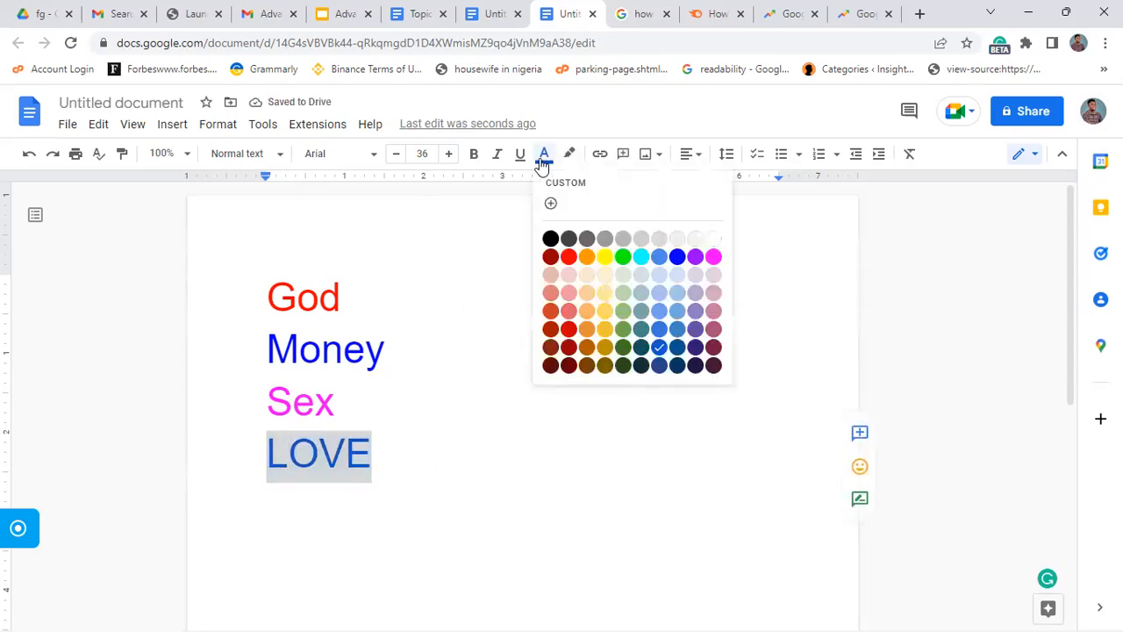
left_click(677, 256)
left_click(647, 236)
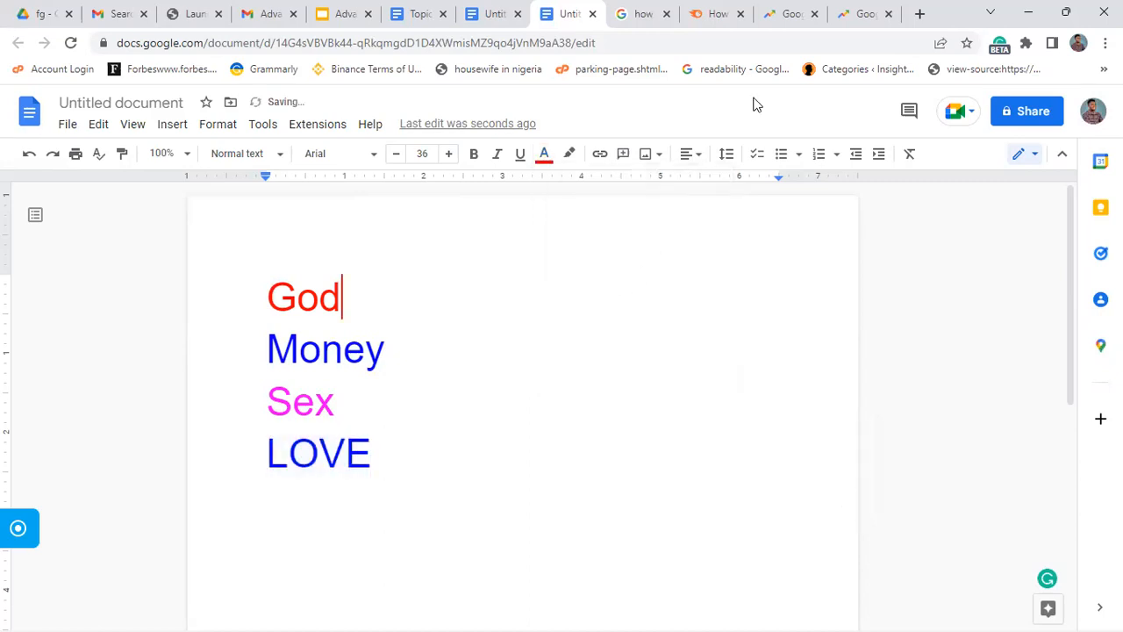
- Place the Nigeria Google Trends page directly beside the new document in the browser and search it for God
left_click(776, 11)
left_click_drag(776, 11, 639, 12)
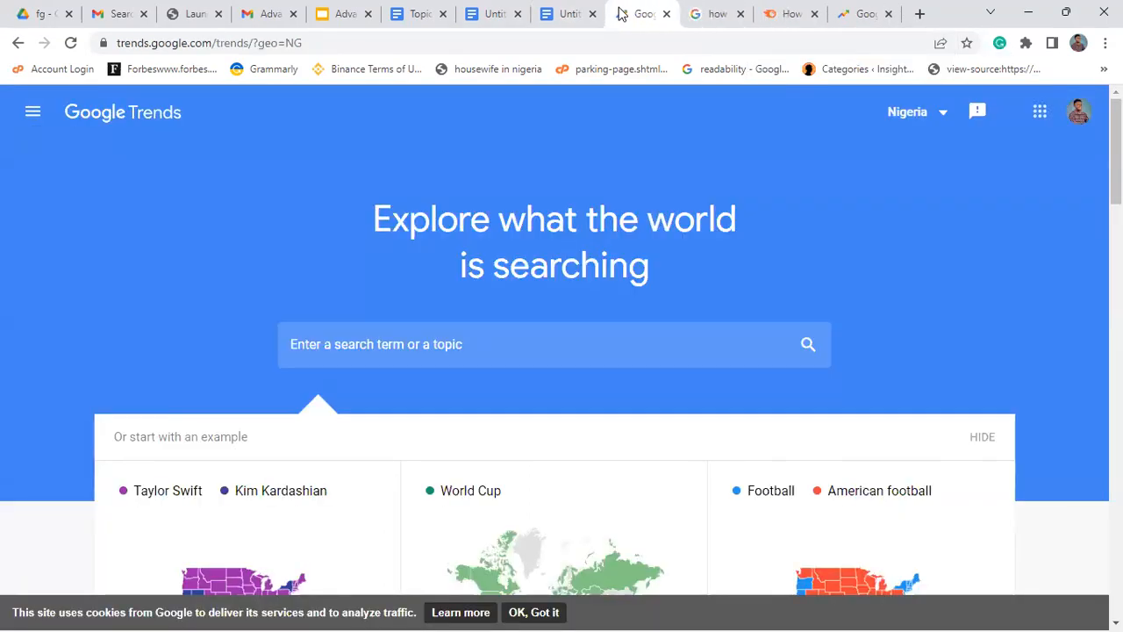
left_click(538, 346)
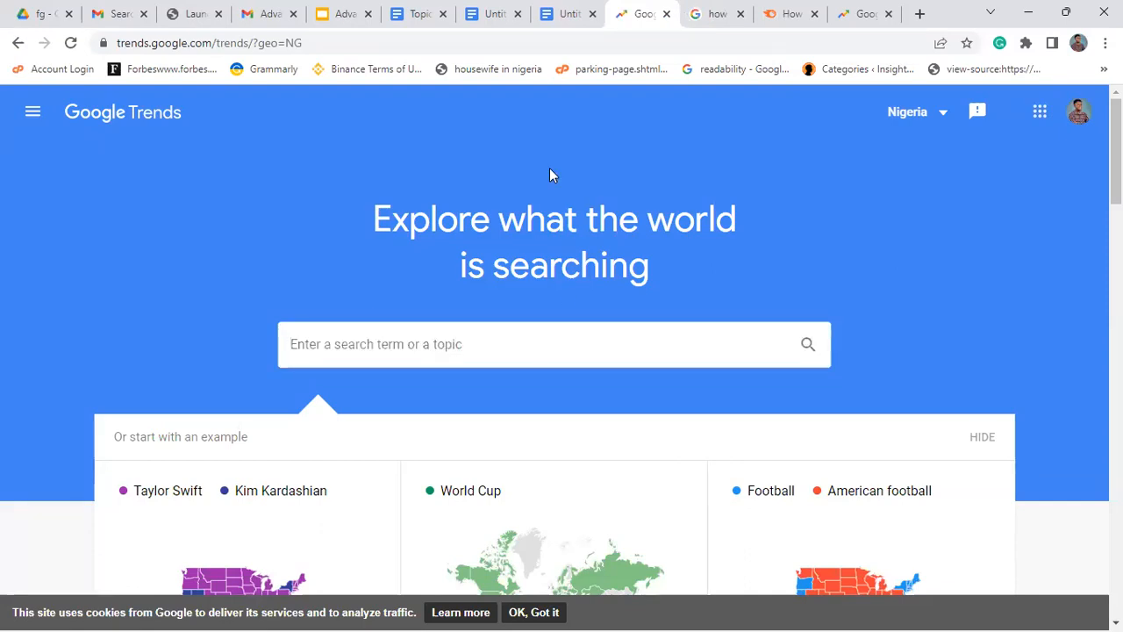
left_click(567, 13)
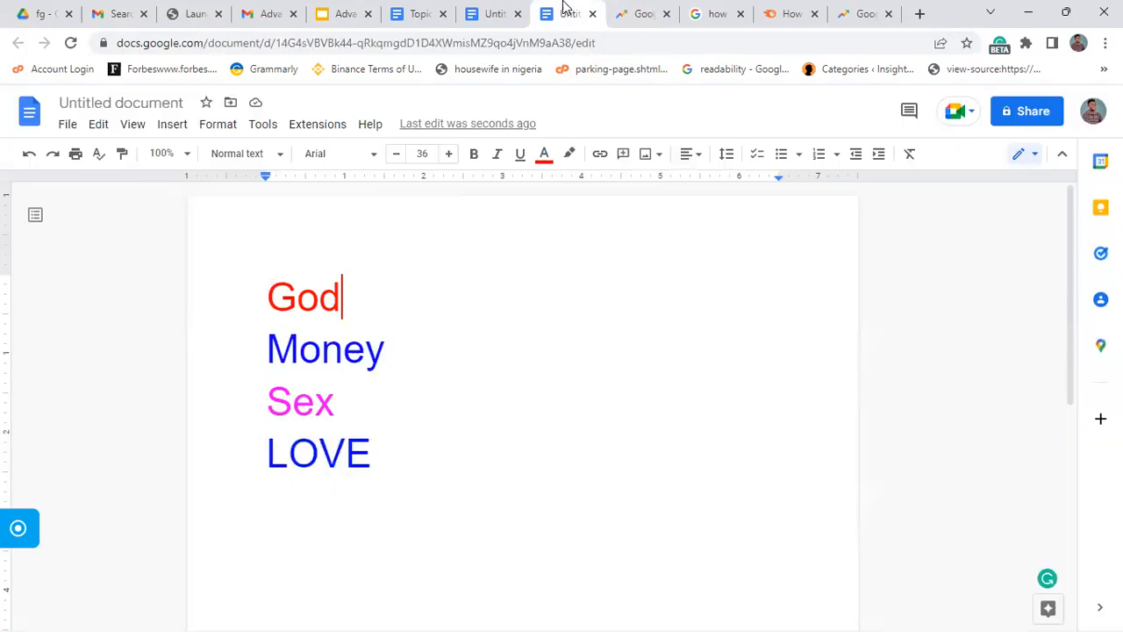
left_click(654, 13)
type("God")
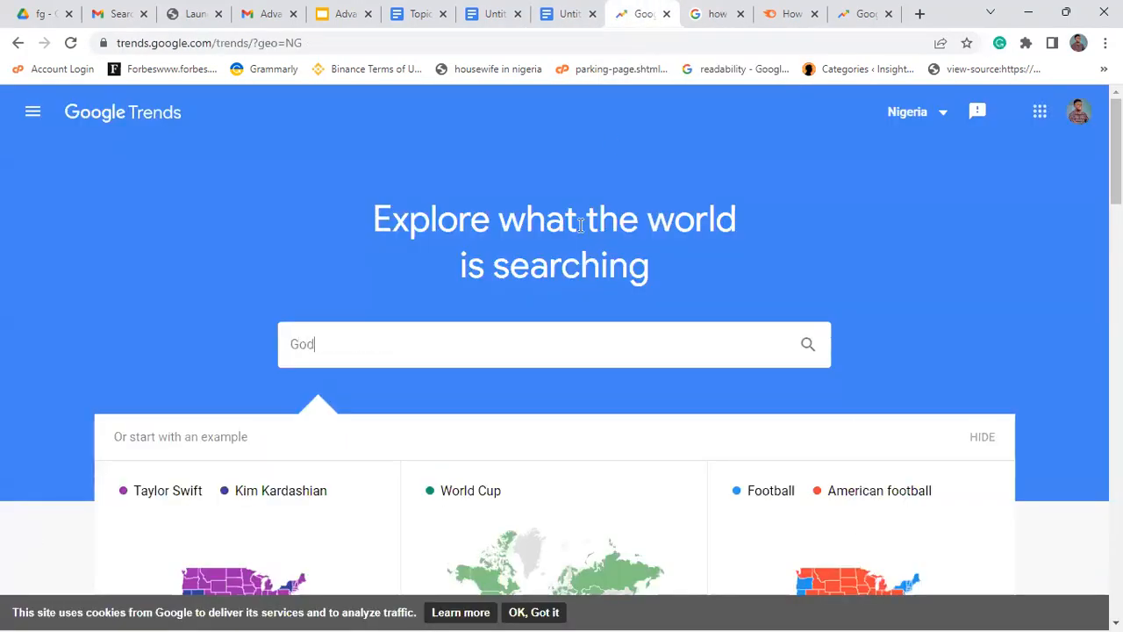
key("Return")
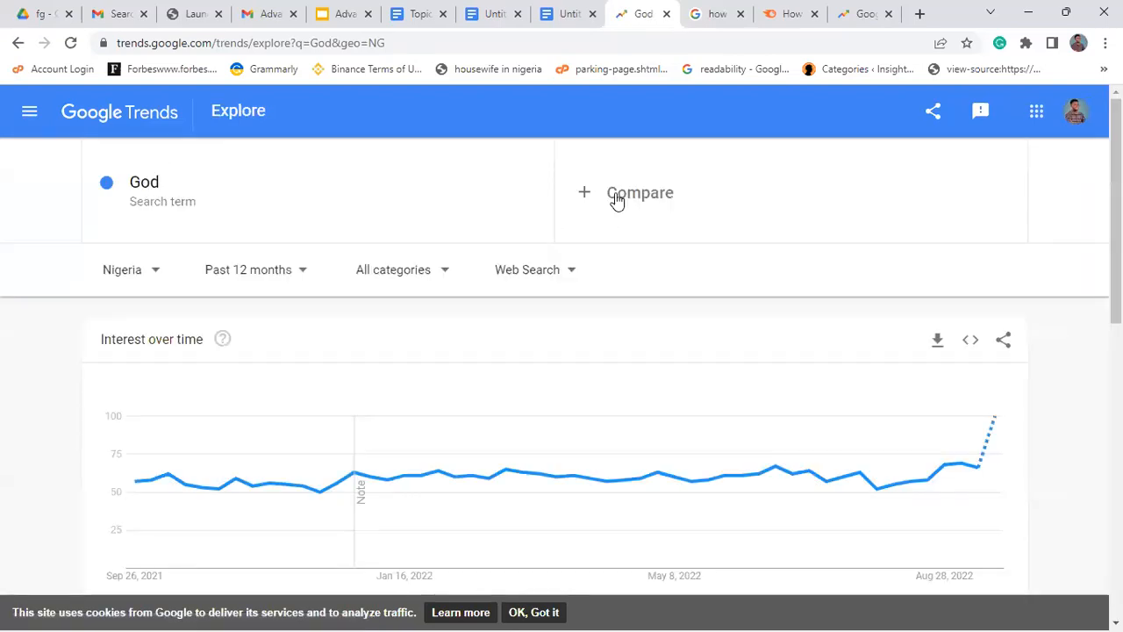
- Copy the word Money from the Google Docs list and add it as a comparison term to God in Google Trends
left_click(614, 200)
left_click(566, 13)
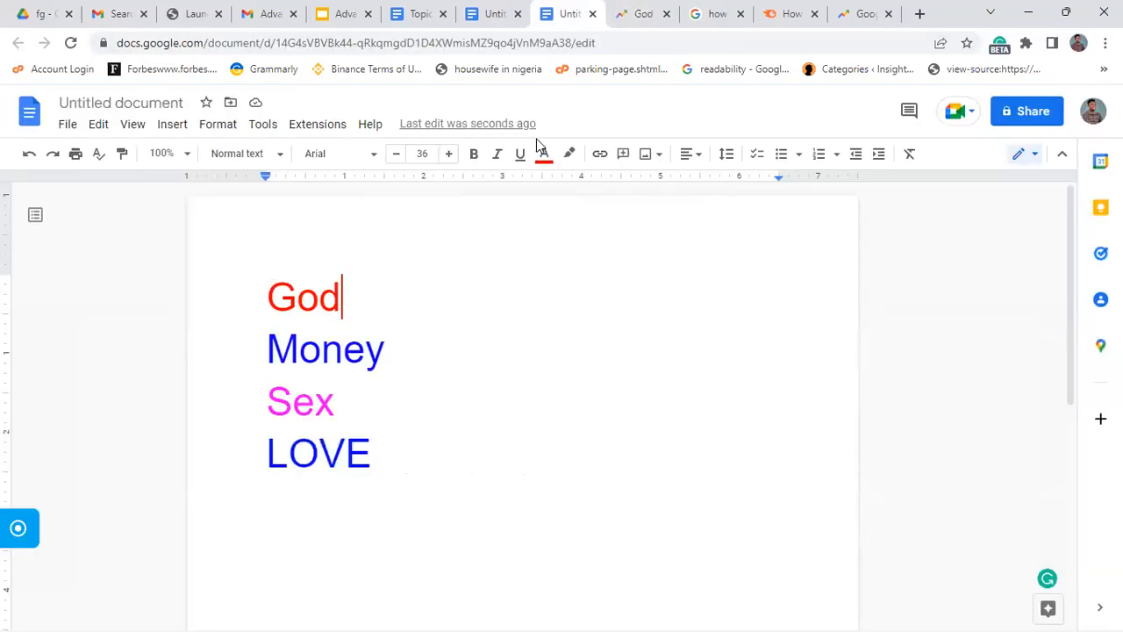
double_click(326, 350)
key("ctrl+c")
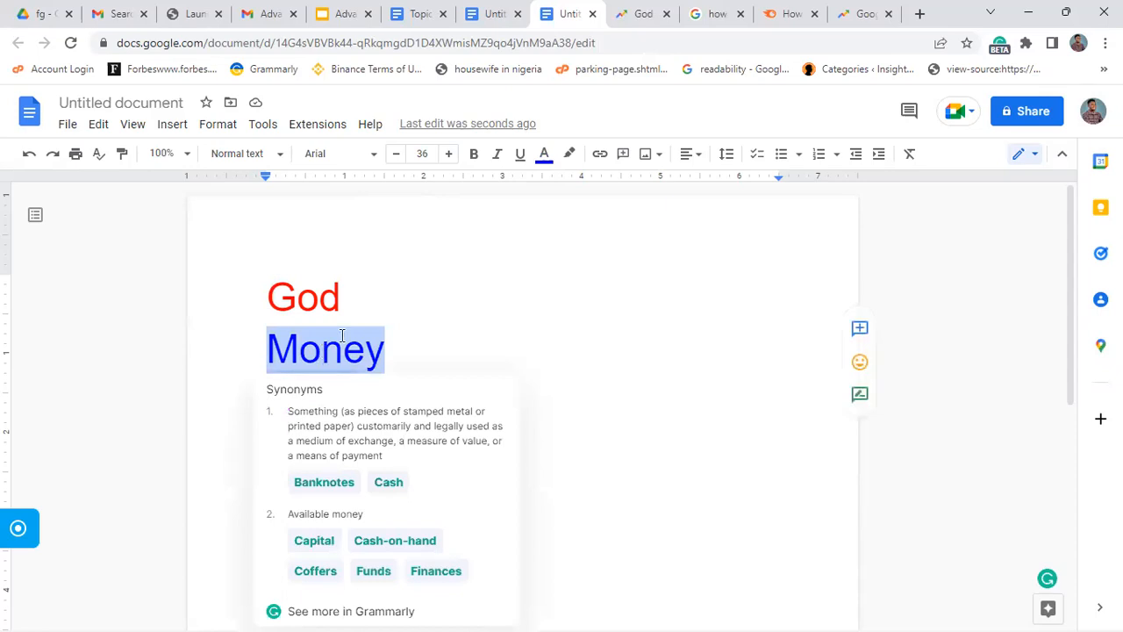
left_click(639, 11)
left_click(640, 204)
key("ctrl+v")
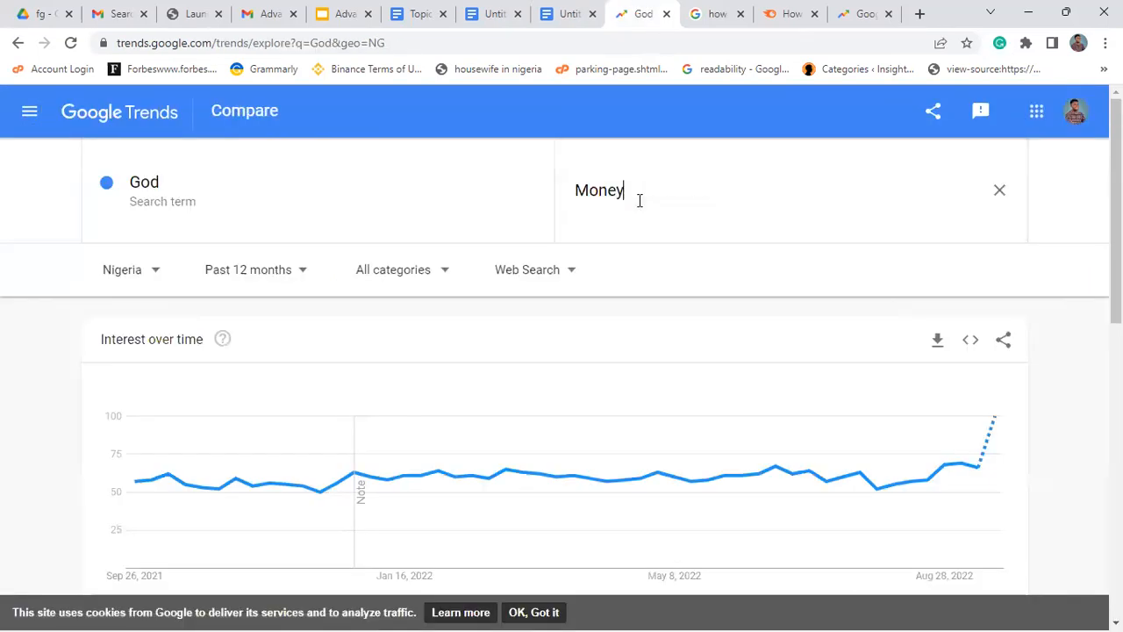
key("Return")
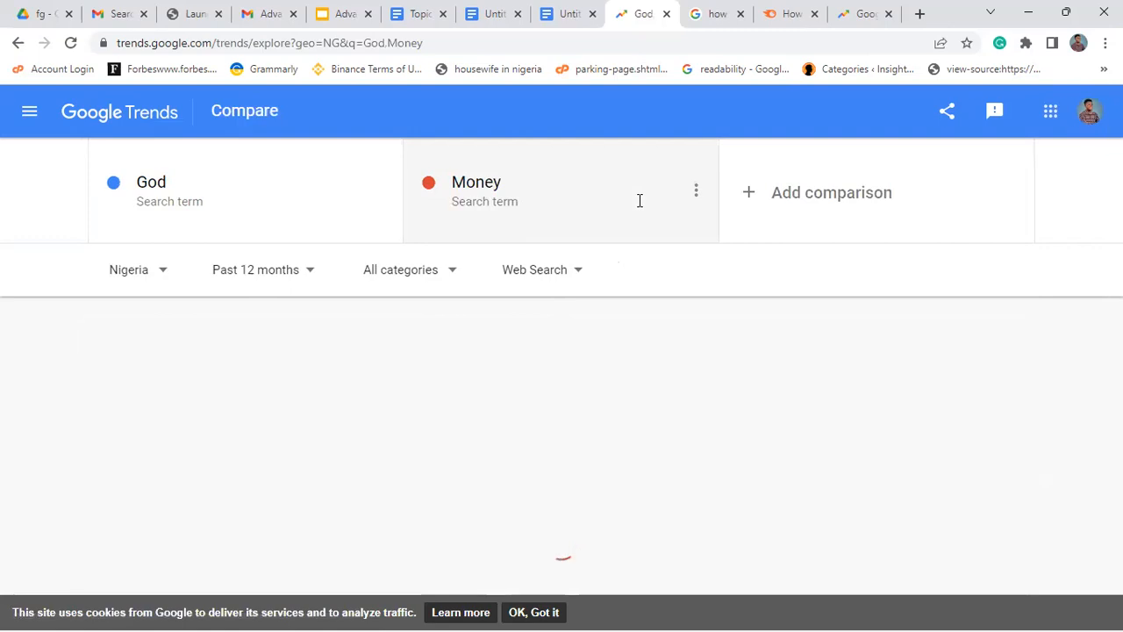
- Check the remaining words in the Google Docs list and add love as the third comparison term in Google Trends
left_click(833, 177)
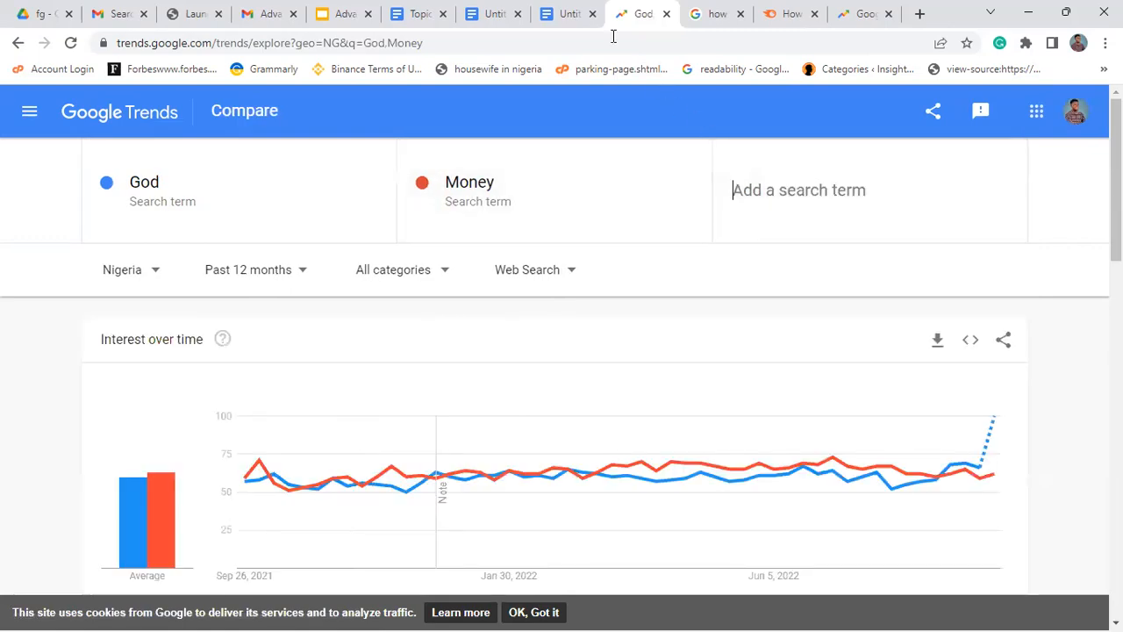
left_click(569, 10)
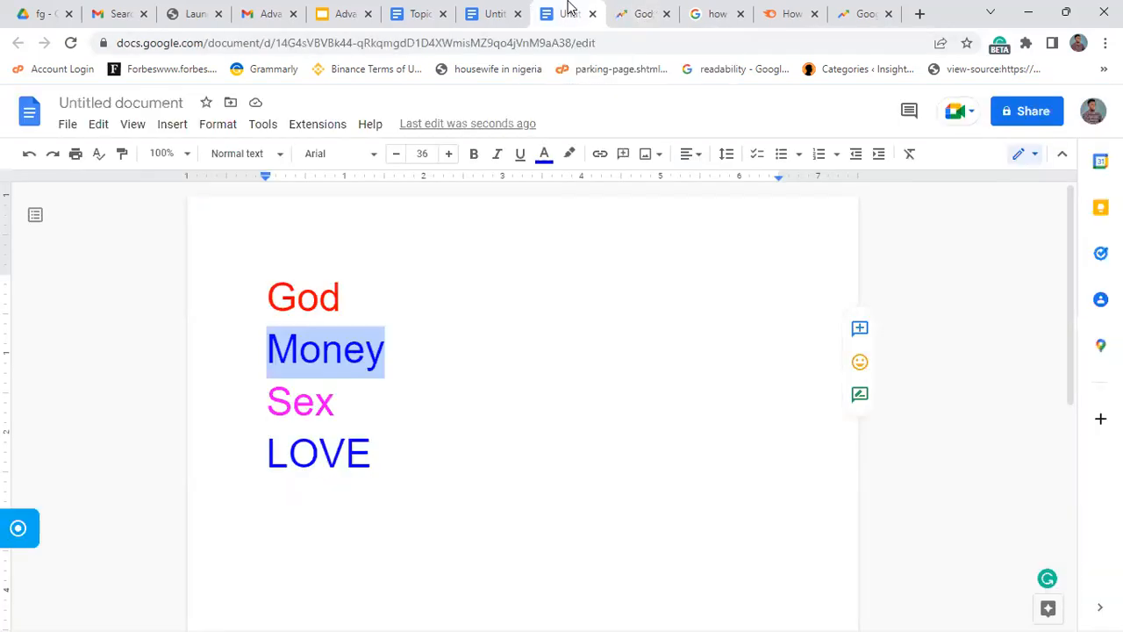
left_click(645, 15)
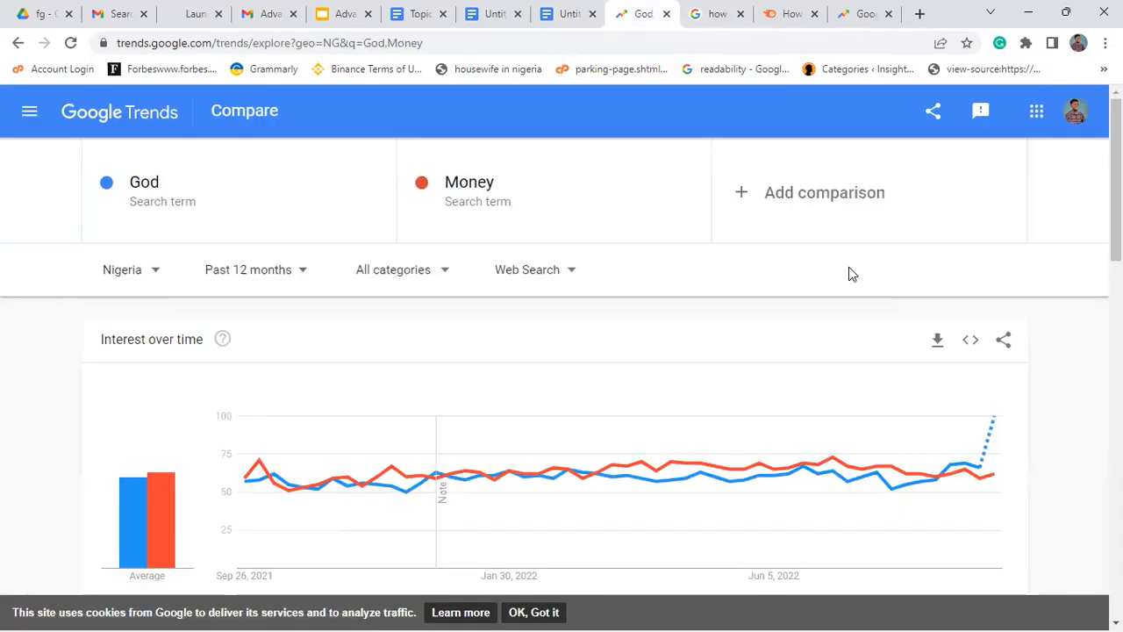
left_click(857, 195)
type("love")
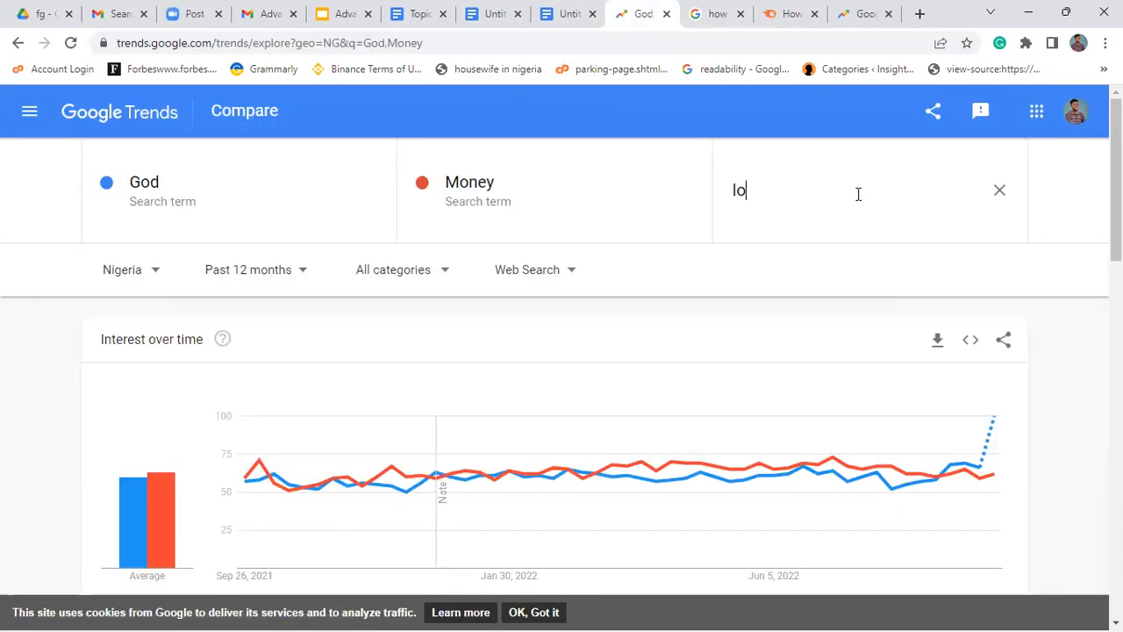
key("Return")
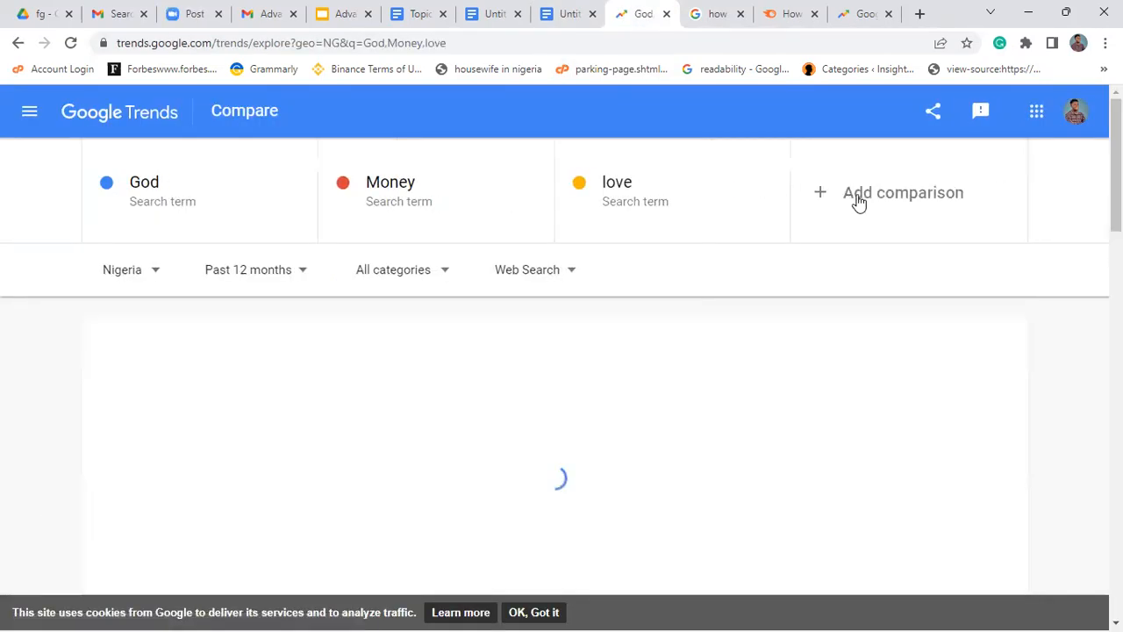
- Add sex as the fourth comparison term alongside God, Money and love, and look over the comparison page
left_click(858, 197)
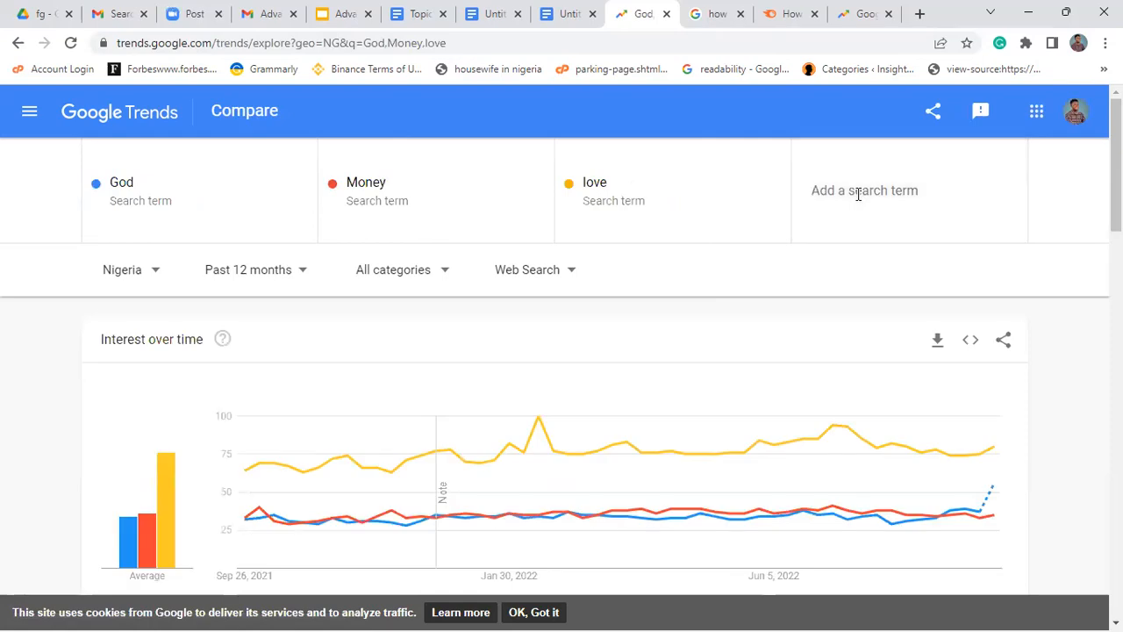
type("sex")
key("Return")
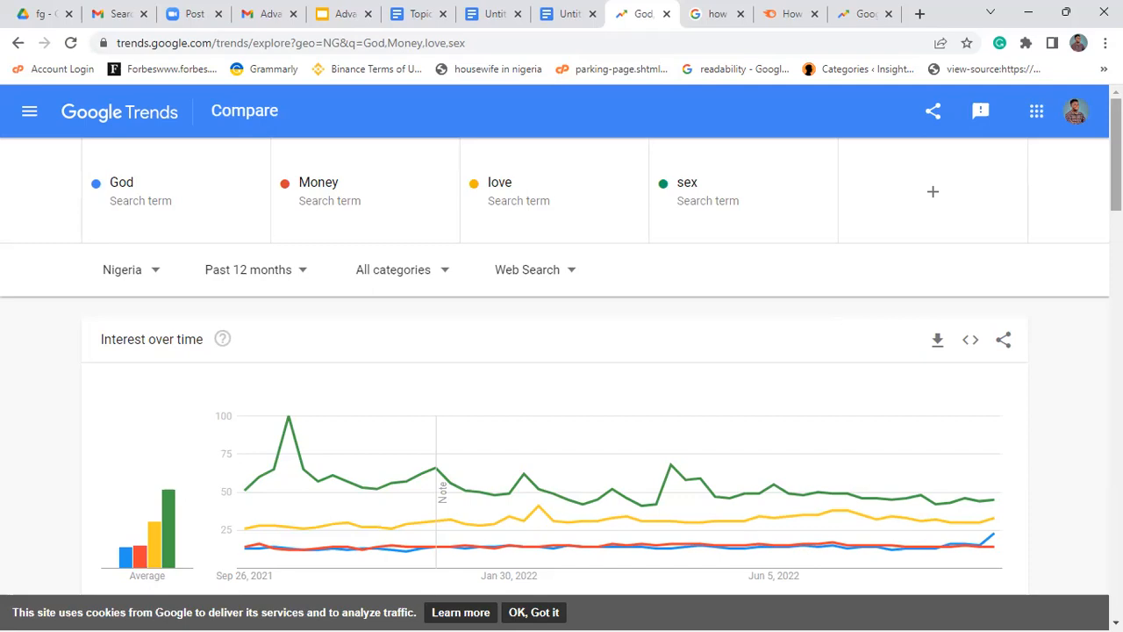
scroll(816, 303, "down", 8)
scroll(815, 293, "up", 8)
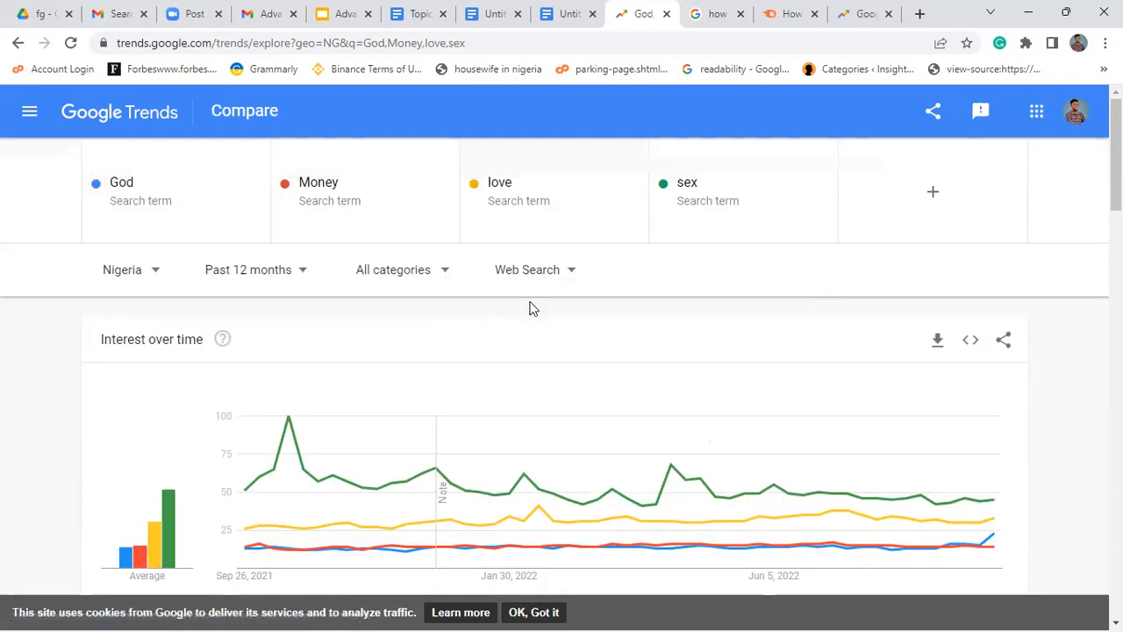
- Change the comparison region to Ghana
left_click(114, 278)
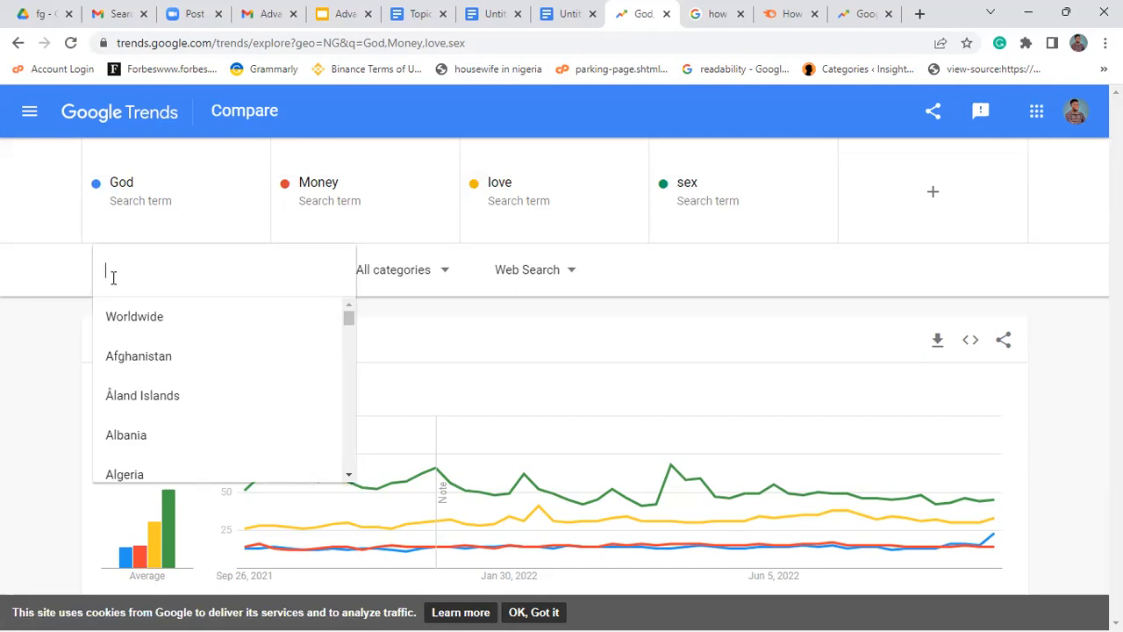
type("ghana")
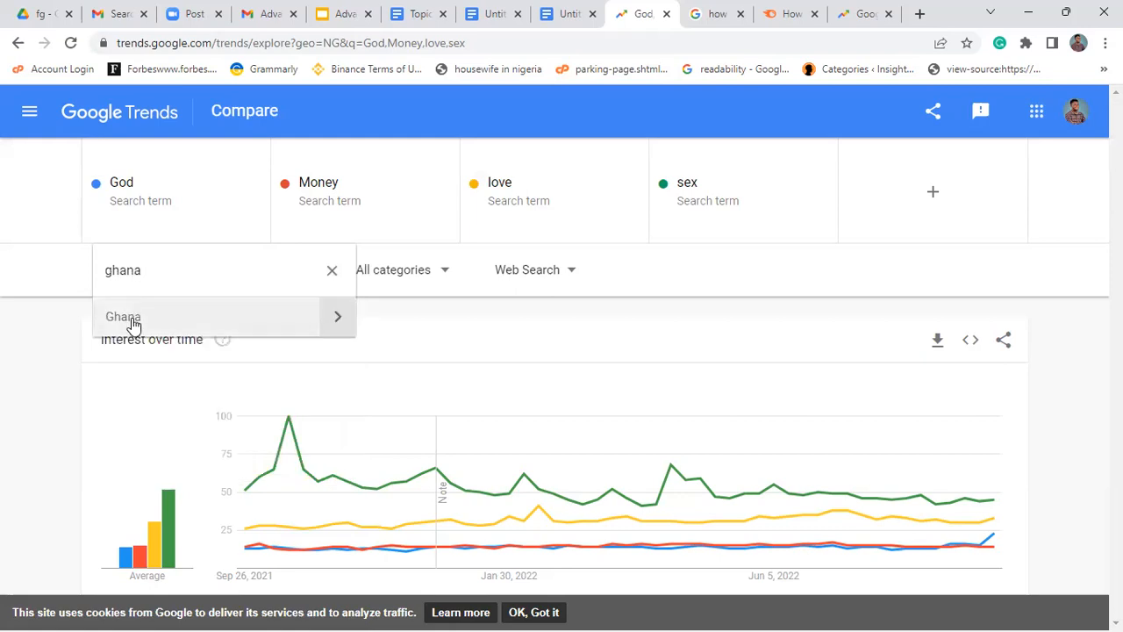
left_click(129, 317)
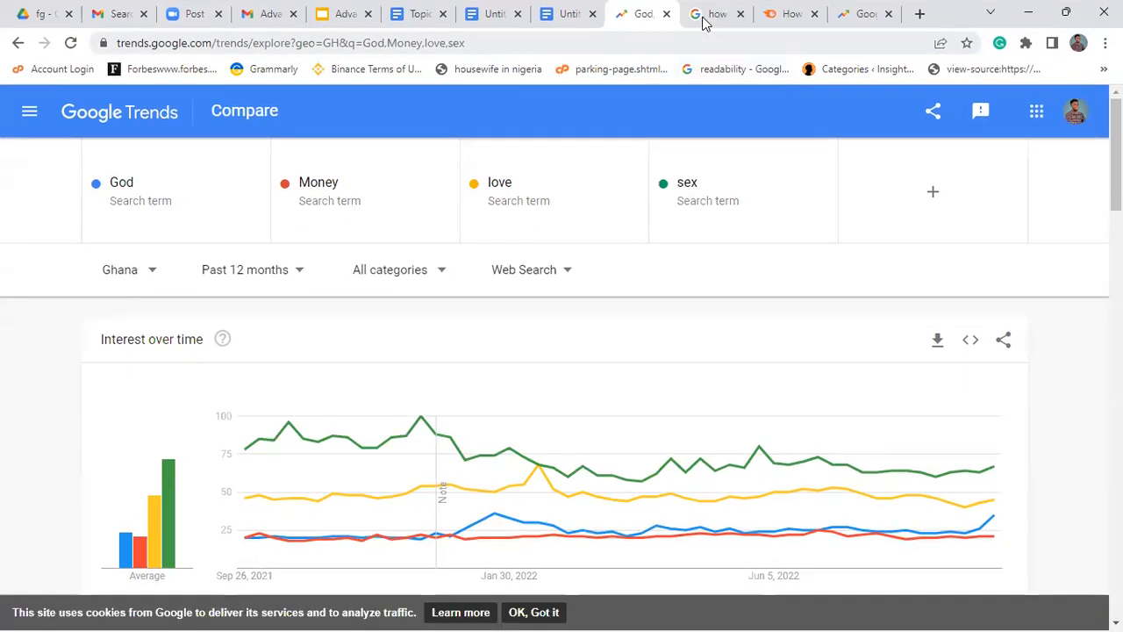
- Switch to the Google search page about using Google Trends, search for "god" instead, and look through the results
left_click(706, 19)
left_click(665, 46)
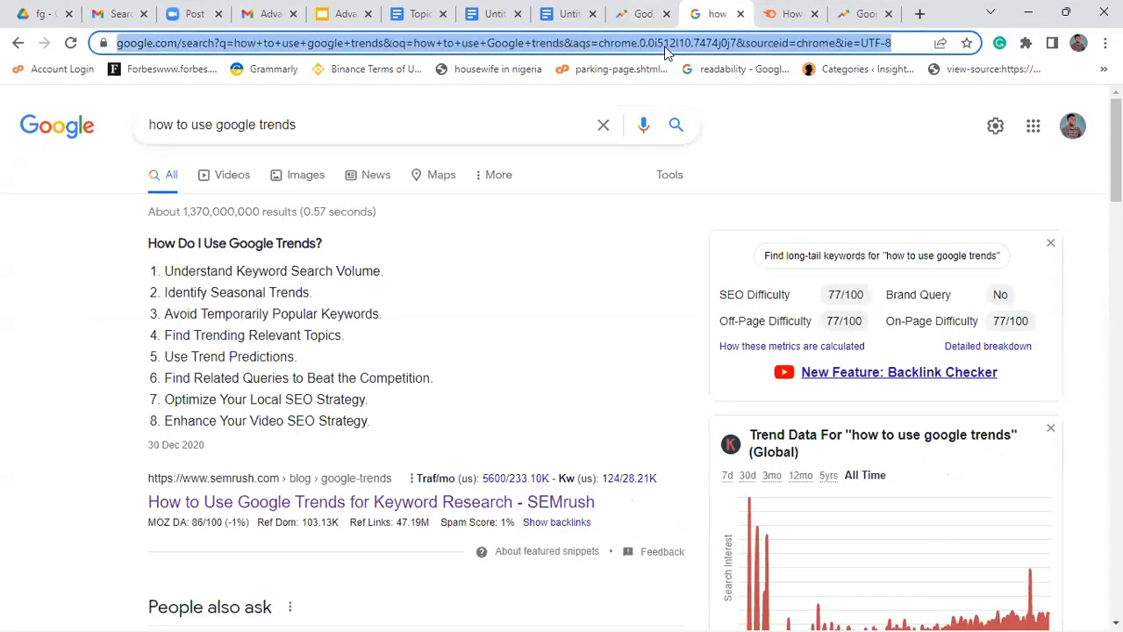
type("god")
key("Return")
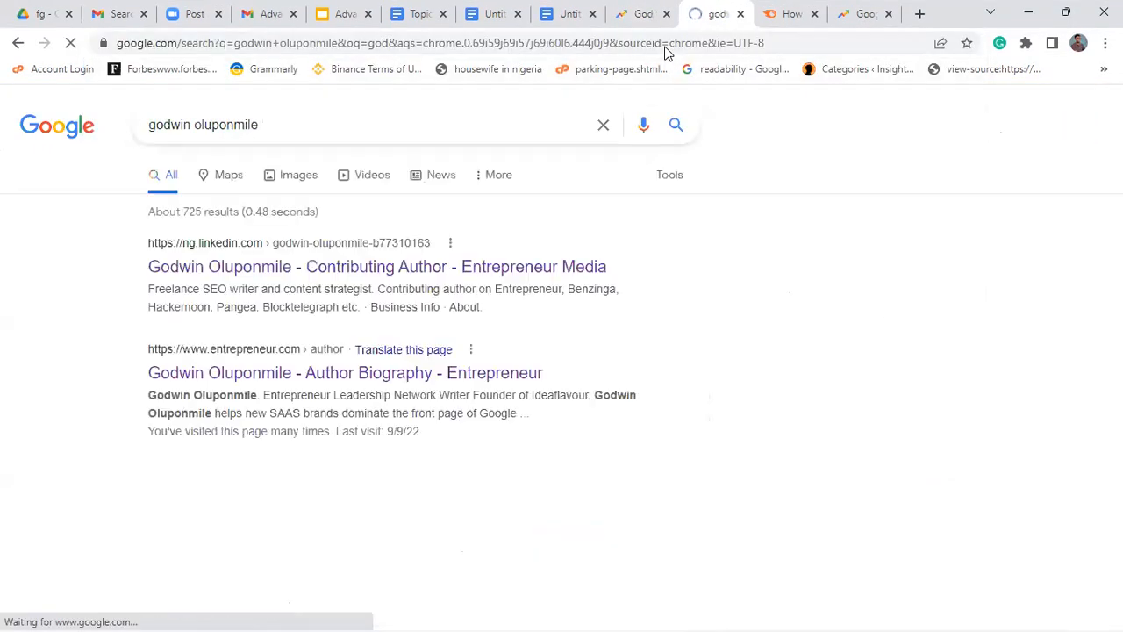
left_click(664, 49)
type("g")
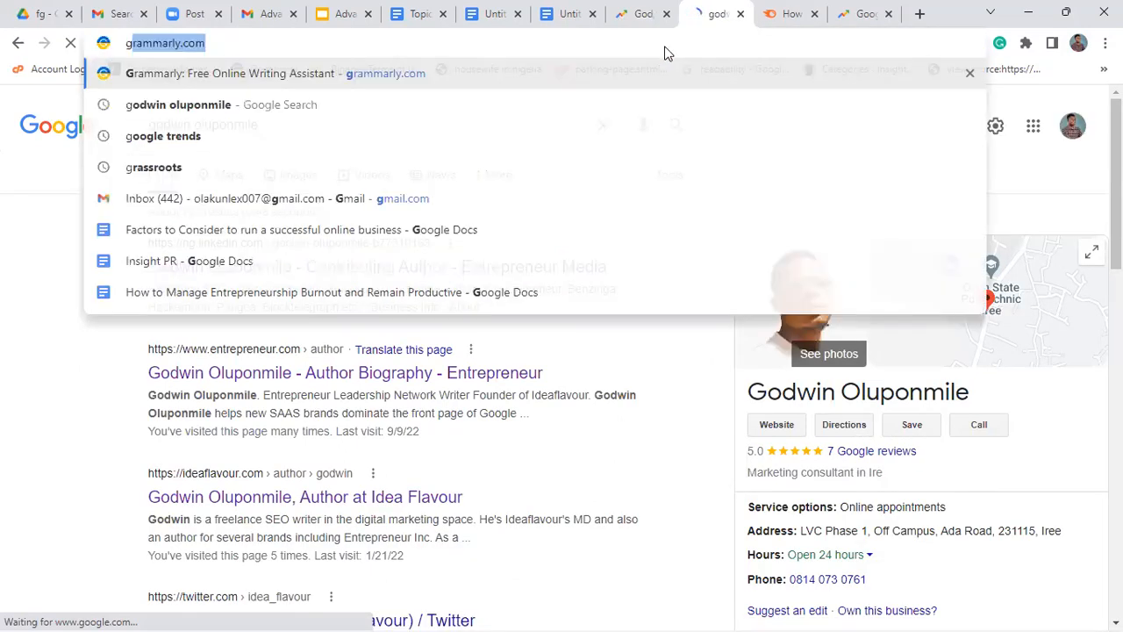
type("od")
key("Delete")
key("Return")
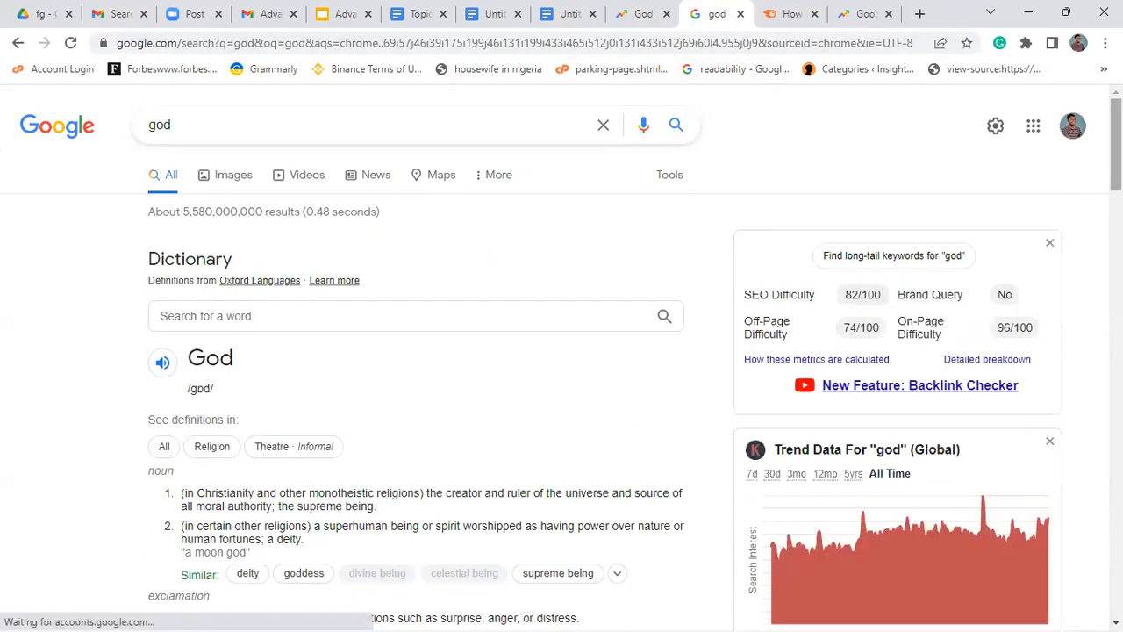
scroll(1081, 175, "down", 3)
scroll(634, 383, "down", 3)
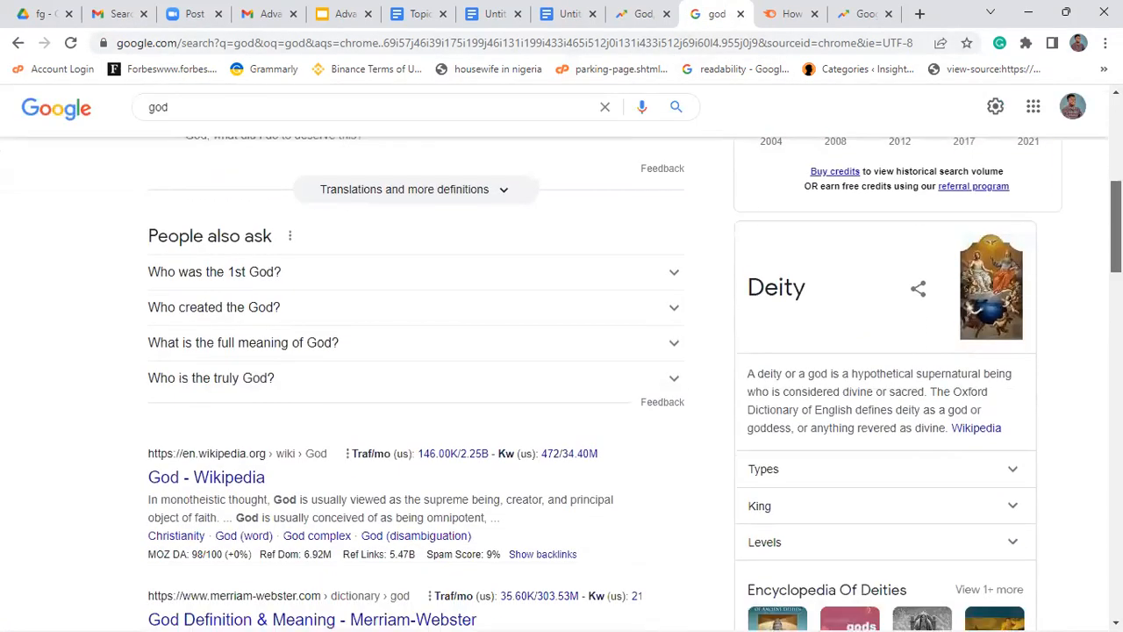
scroll(634, 383, "down", 1)
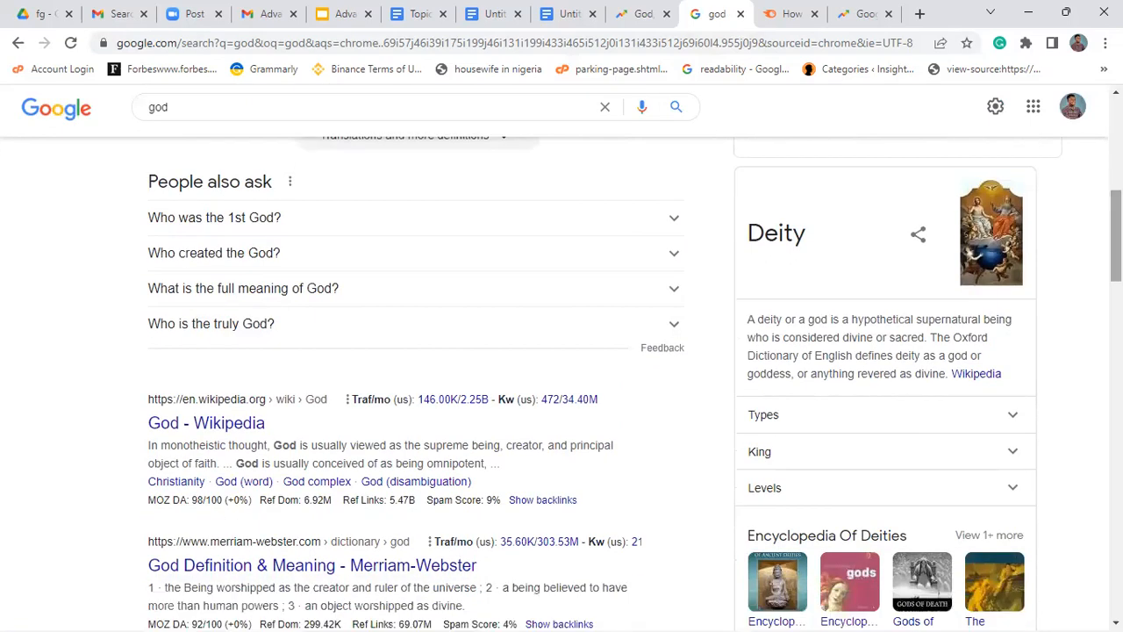
- Search Google for "sex" from the realtime Trending Searches page and look through the results
left_click(851, 14)
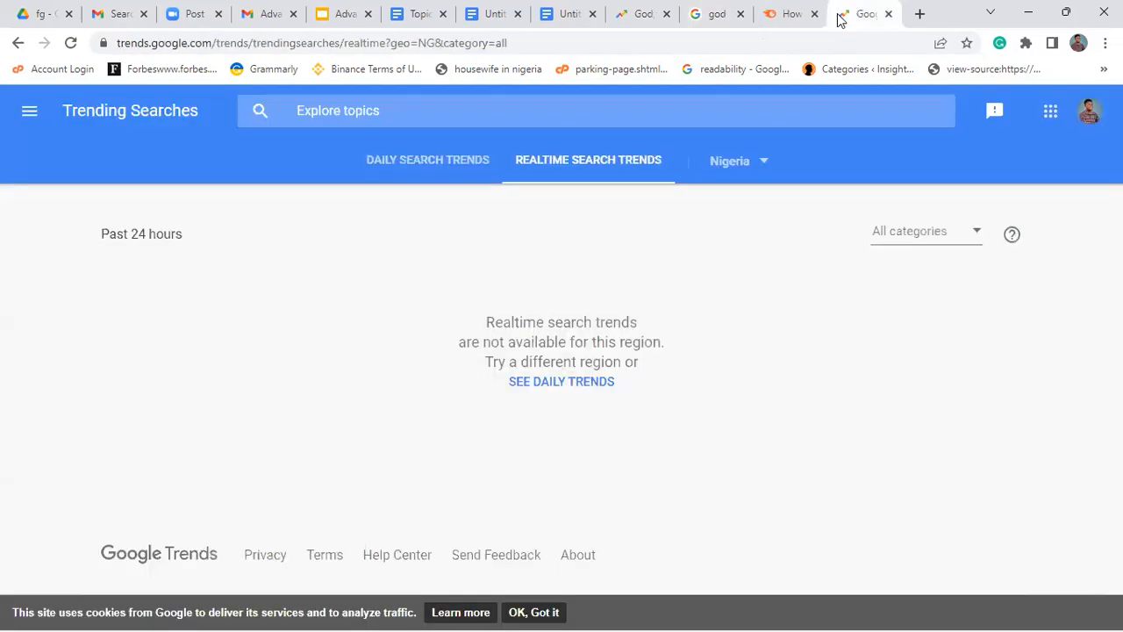
left_click(730, 38)
type("sex")
key("Return")
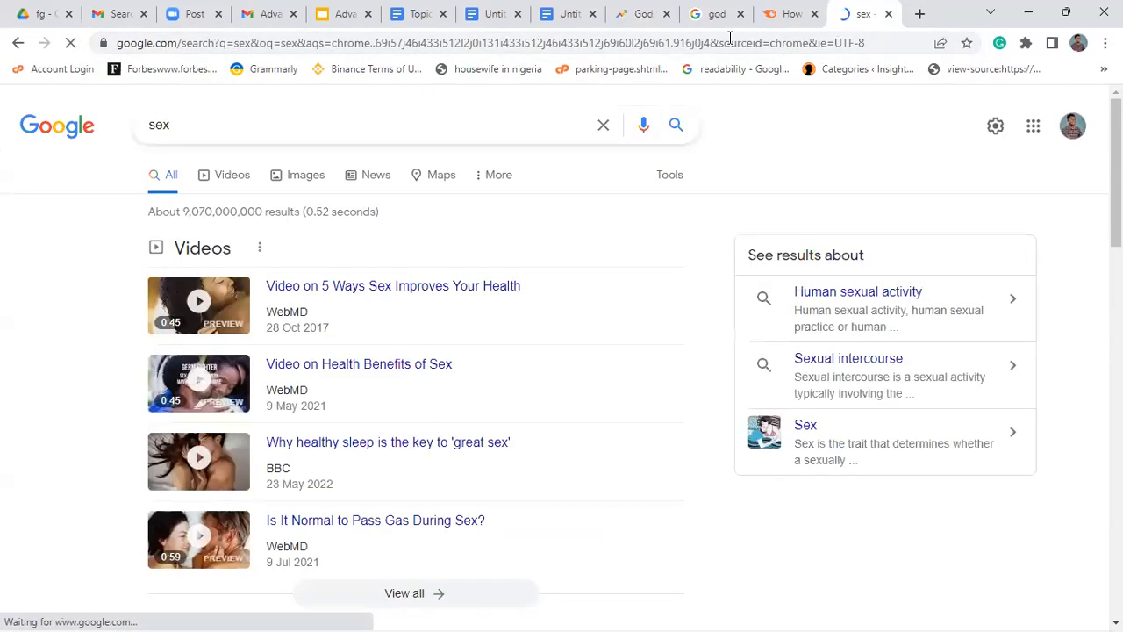
scroll(371, 150, "down", 3)
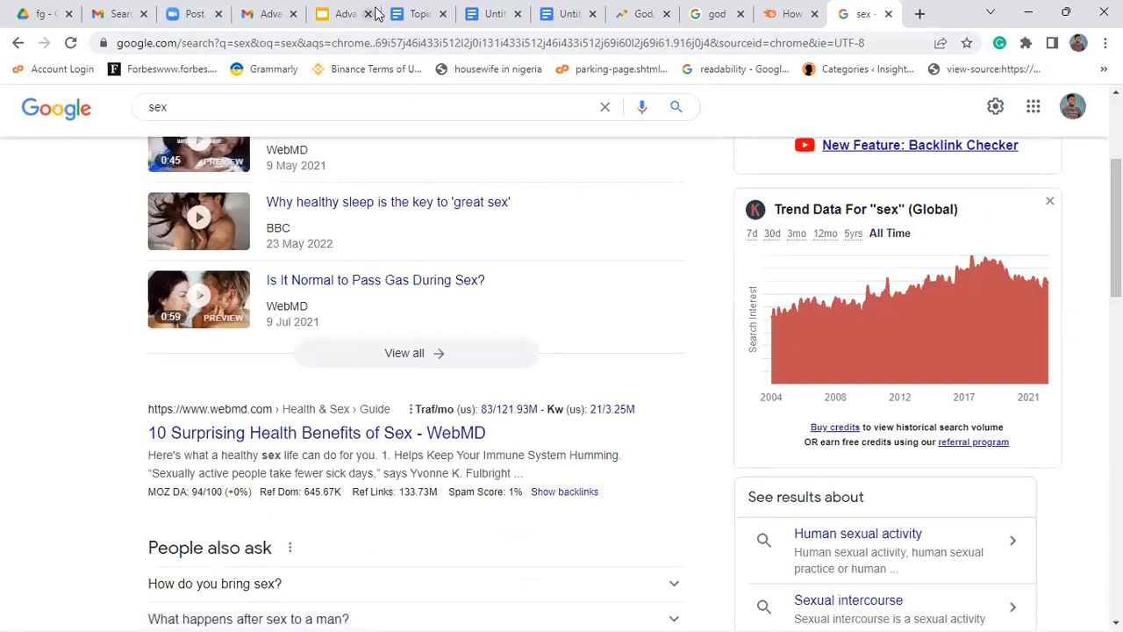
- Return to the Google Trends comparison and set its region to United States
left_click(643, 10)
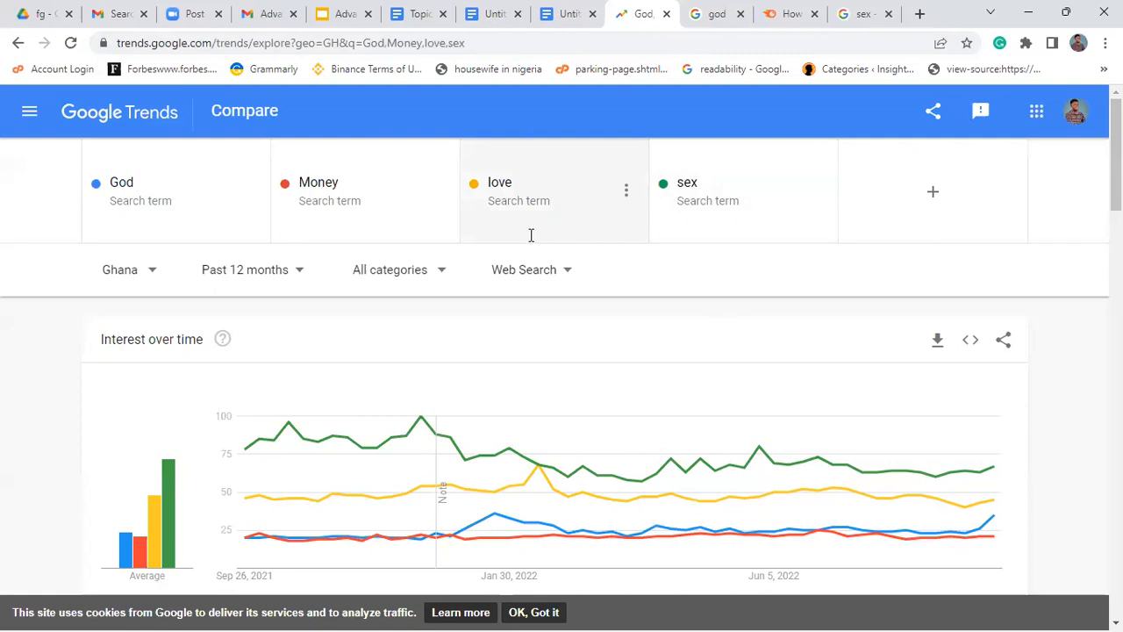
left_click(141, 284)
type("uni")
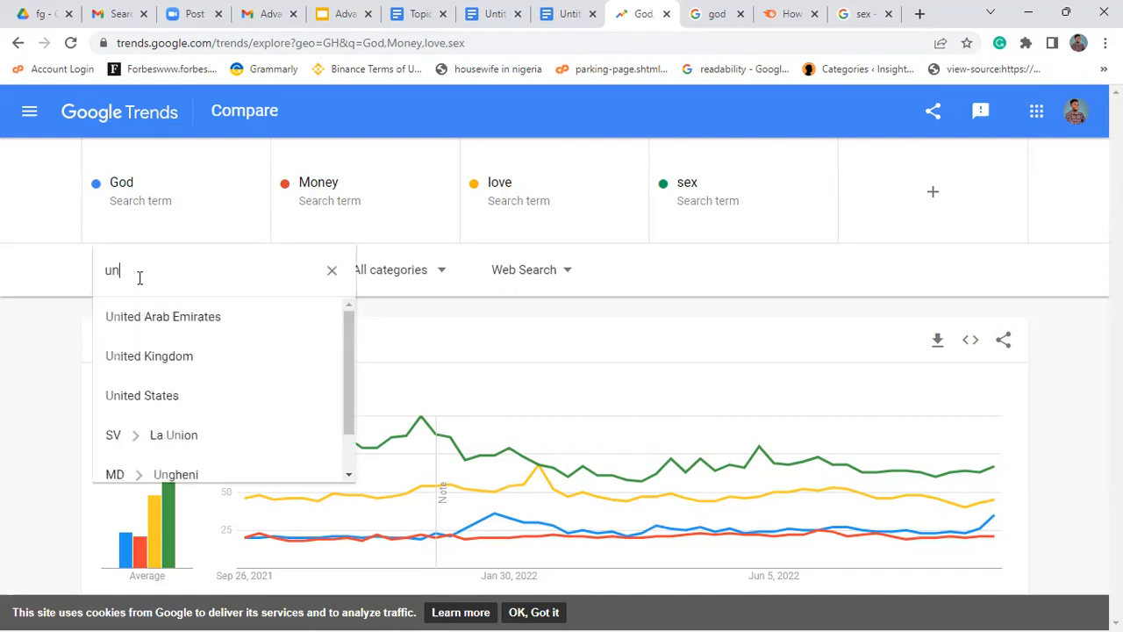
left_click(145, 394)
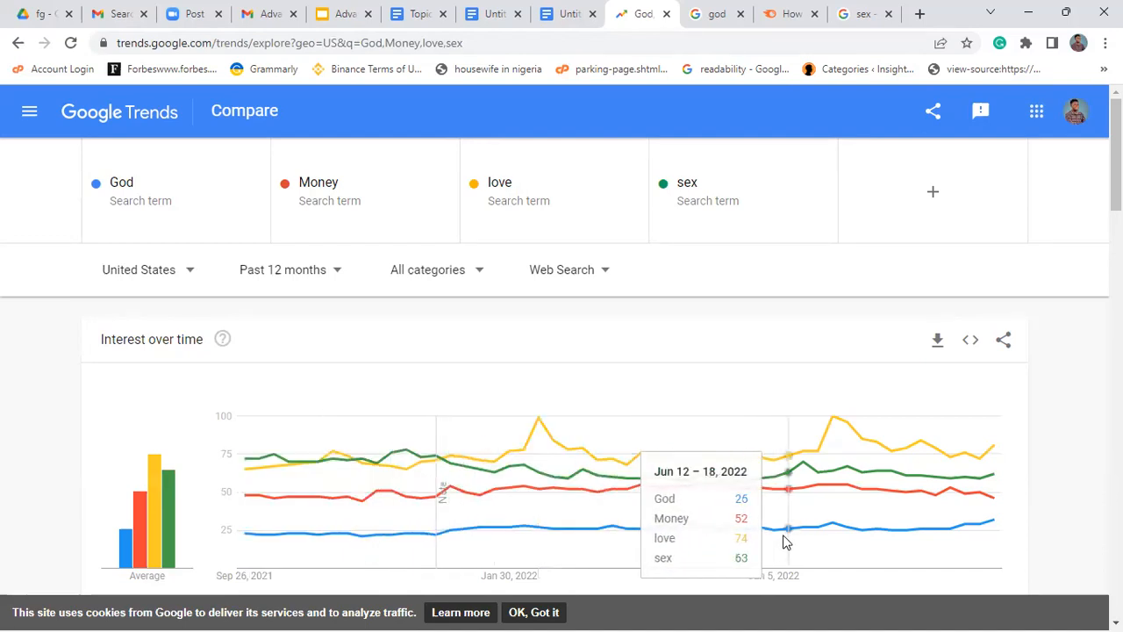
- Look at the region and category choices, and set the comparison's time range to Past hour
left_click(167, 269)
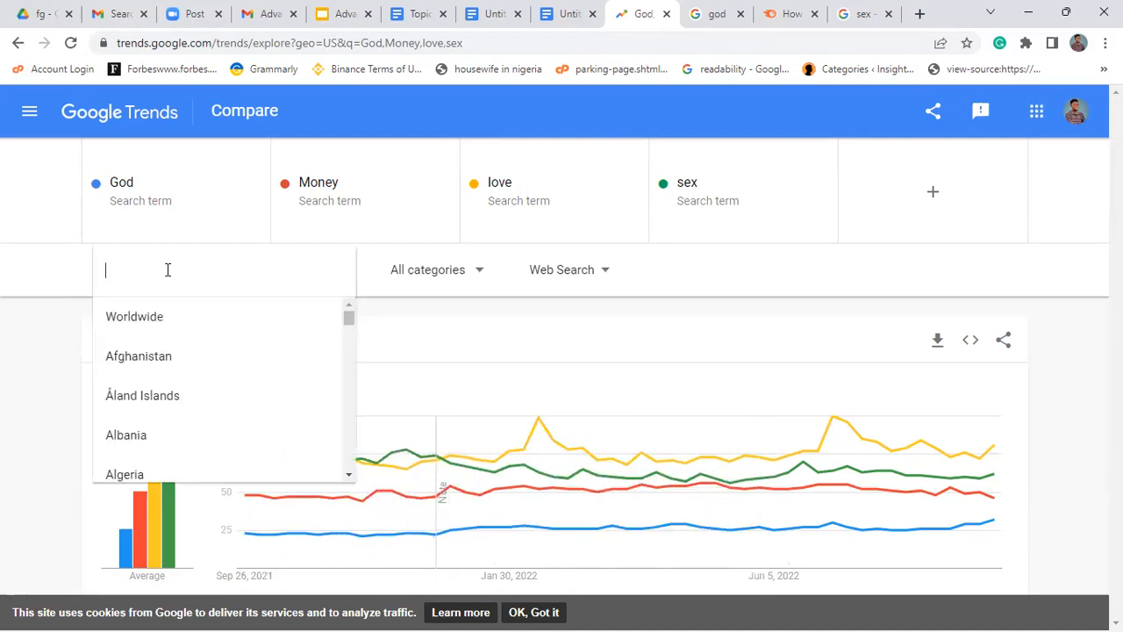
left_click(402, 324)
left_click(396, 270)
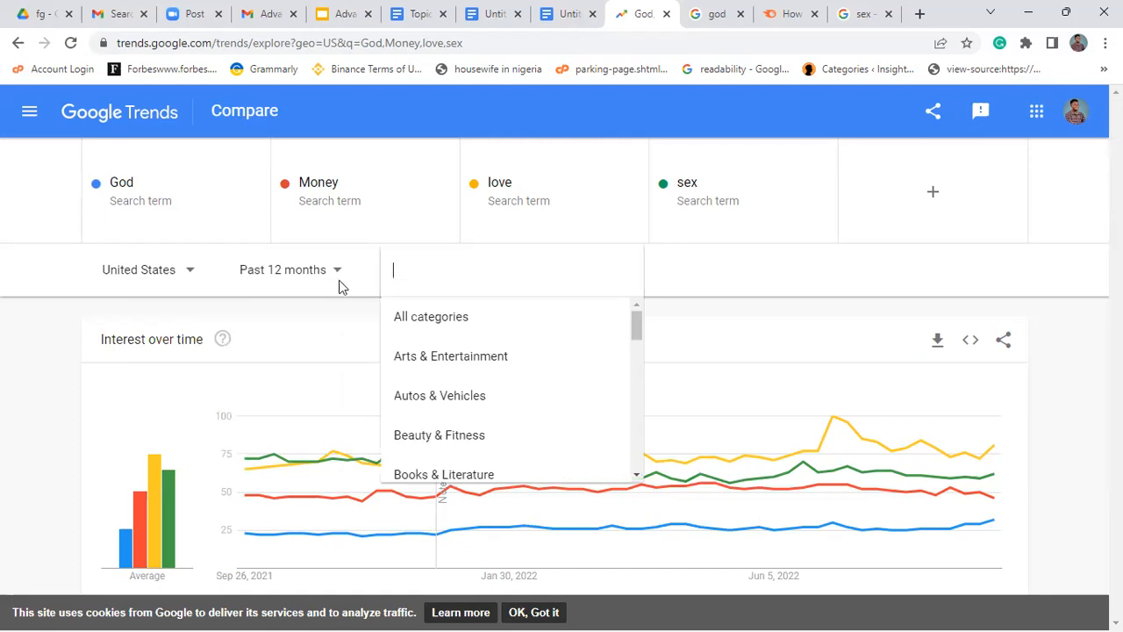
left_click(314, 273)
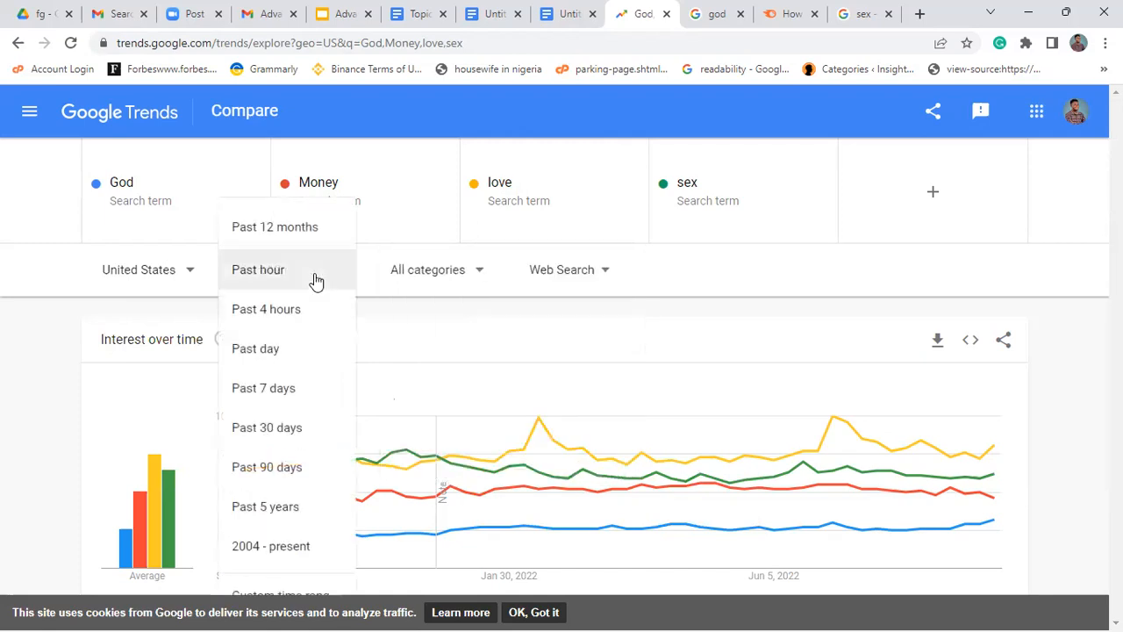
left_click(316, 279)
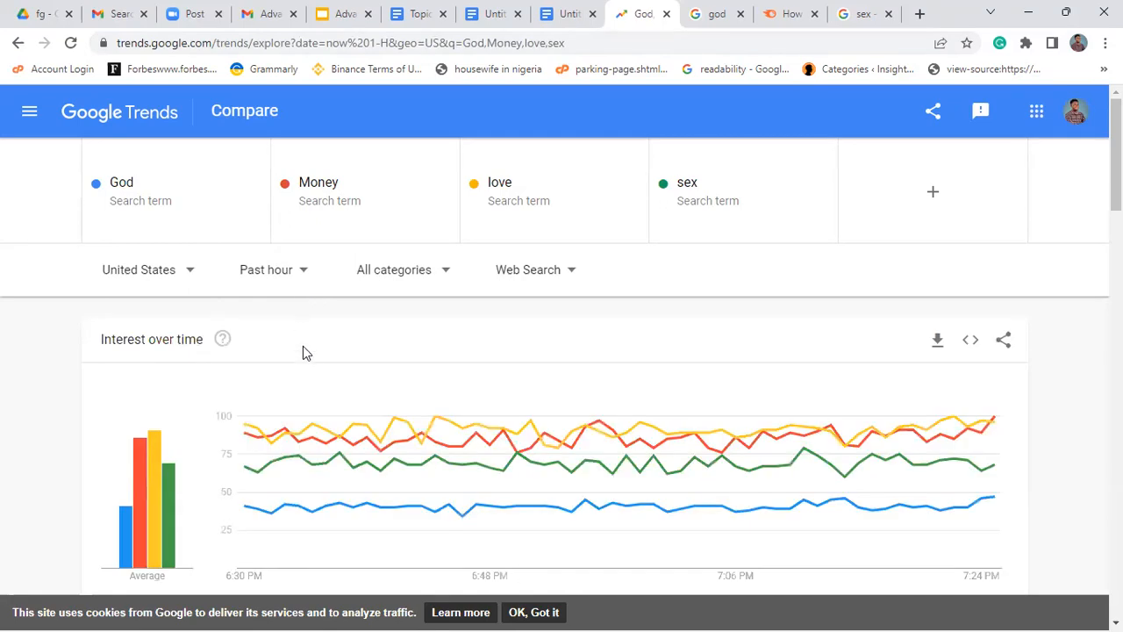
- Set the comparison region to Worldwide and view the interest-over-time chart
left_click(159, 274)
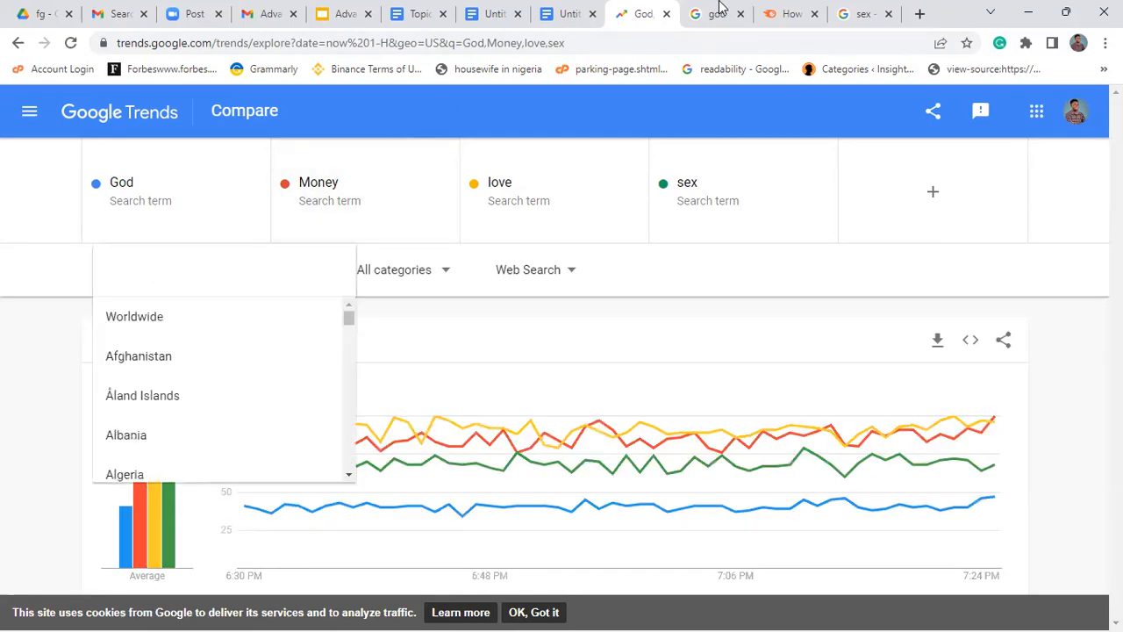
left_click(233, 326)
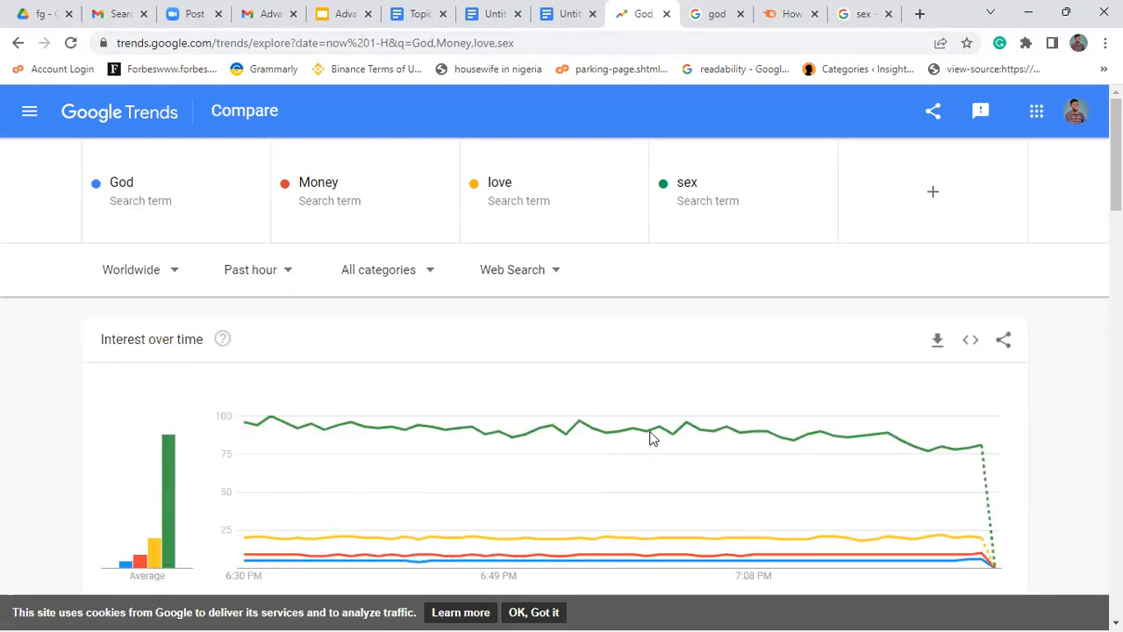
mouse_move(651, 439)
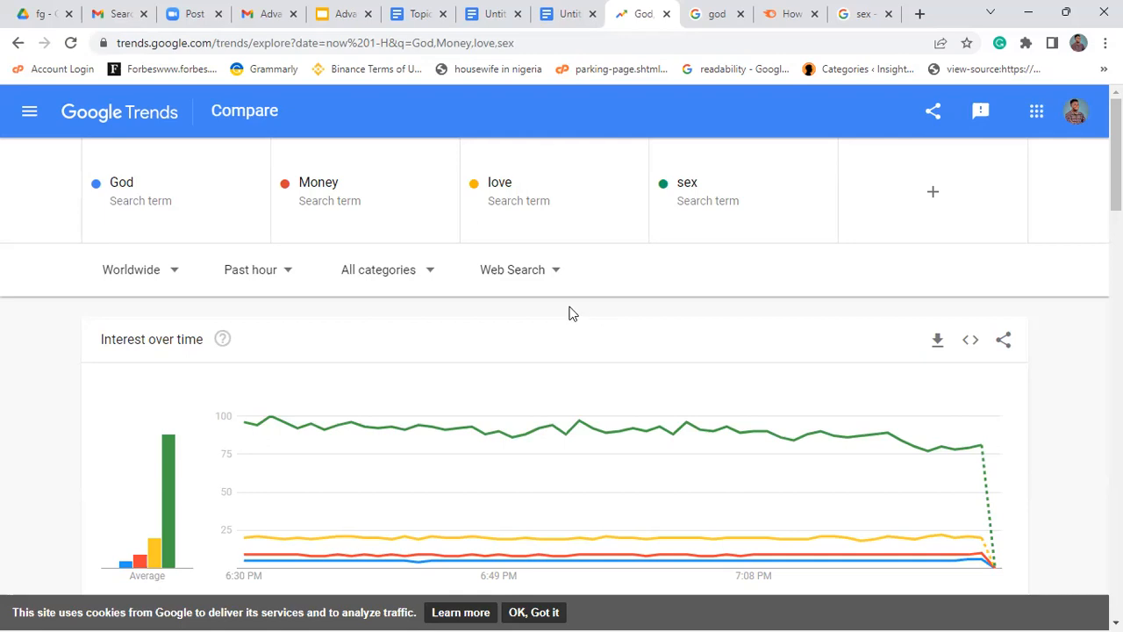
- Clear the first comparison term and enter God again as a search term
left_click(118, 200)
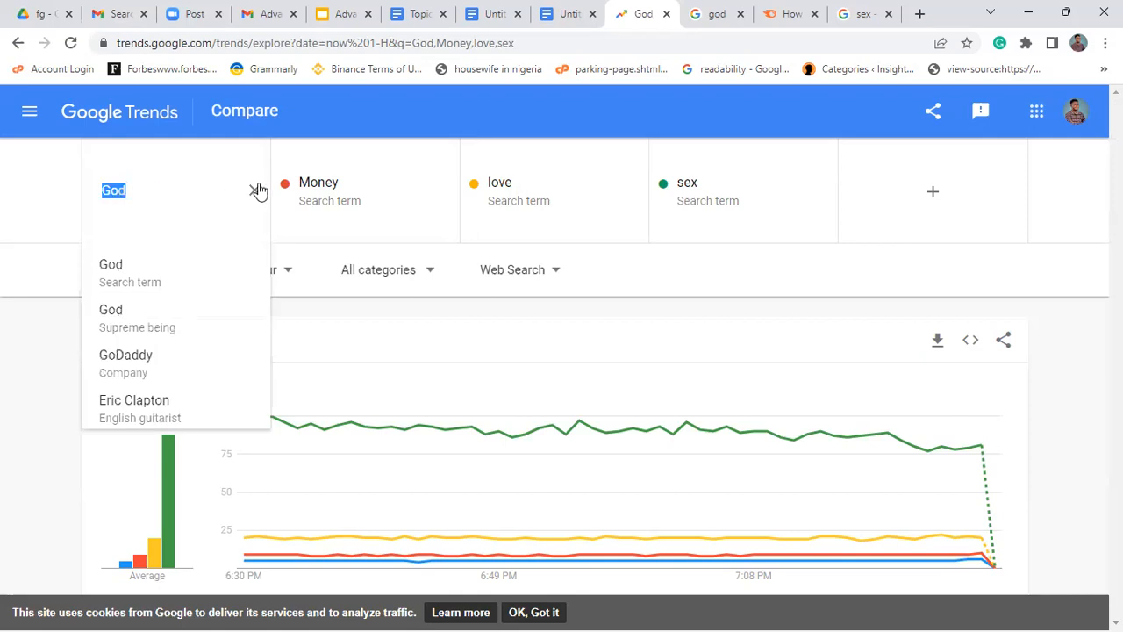
left_click(256, 186)
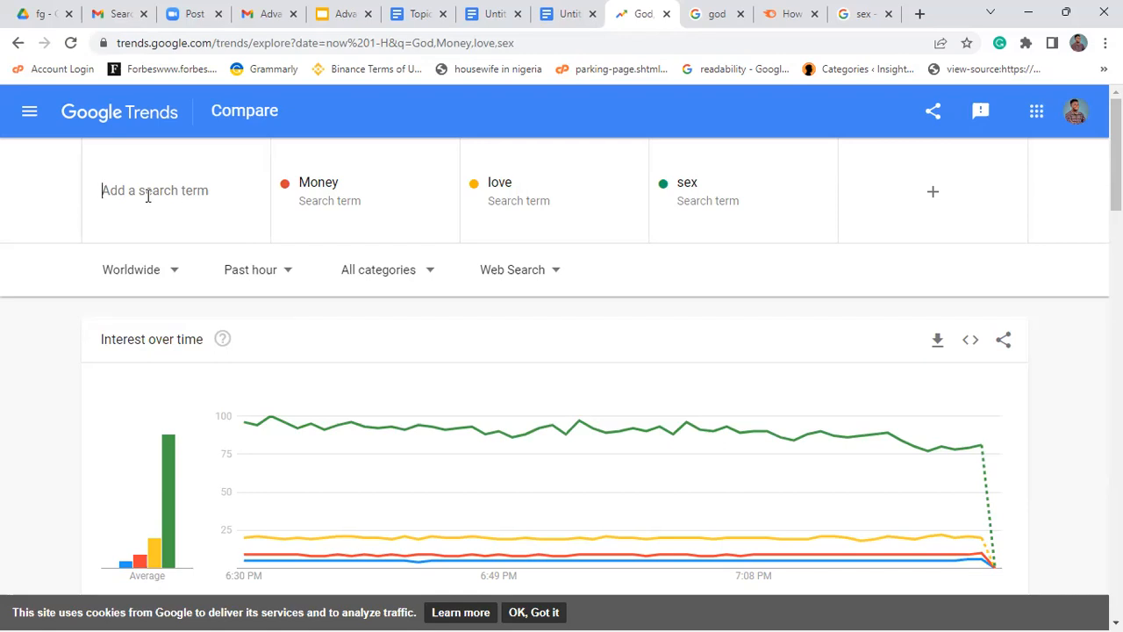
type("god")
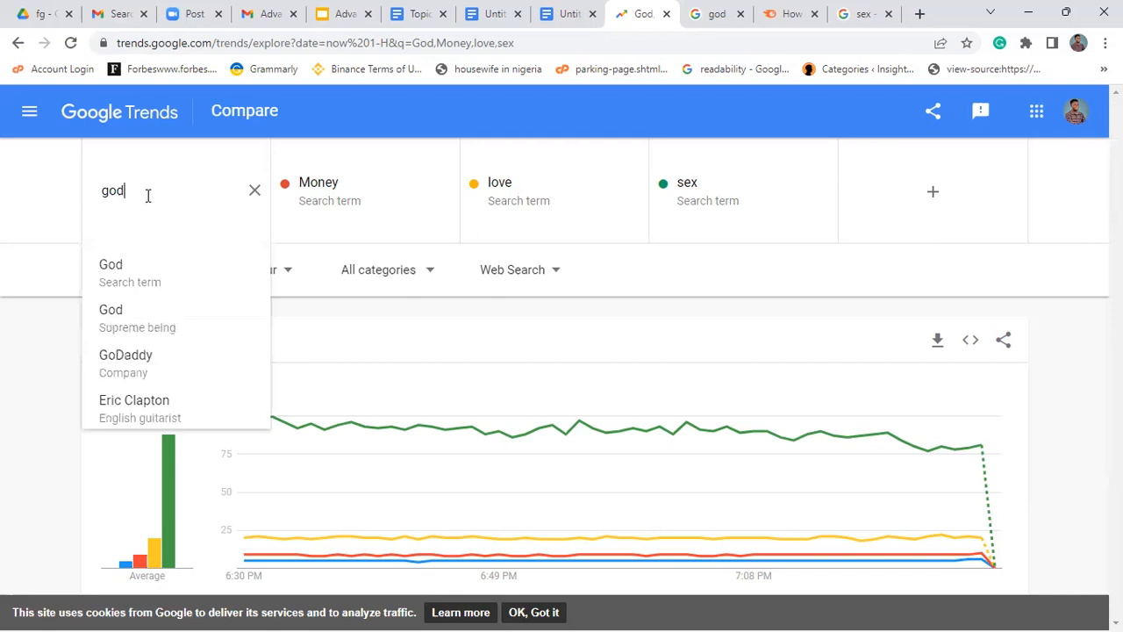
left_click(166, 267)
- Set the comparison region to Nigeria and replace the search term love with book
left_click(153, 273)
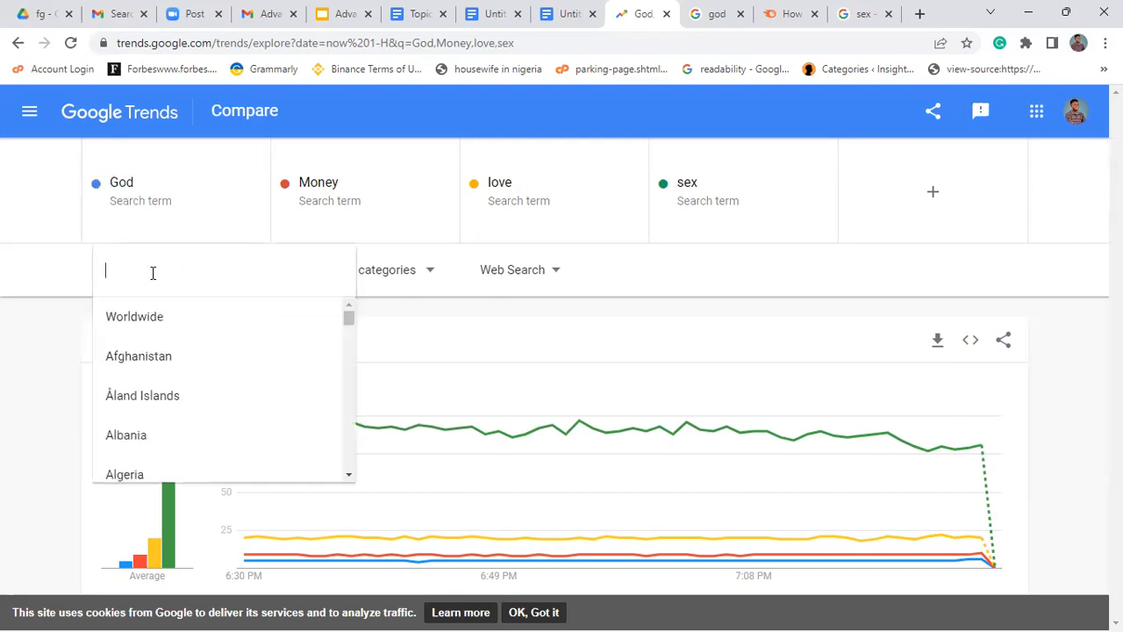
type("niger")
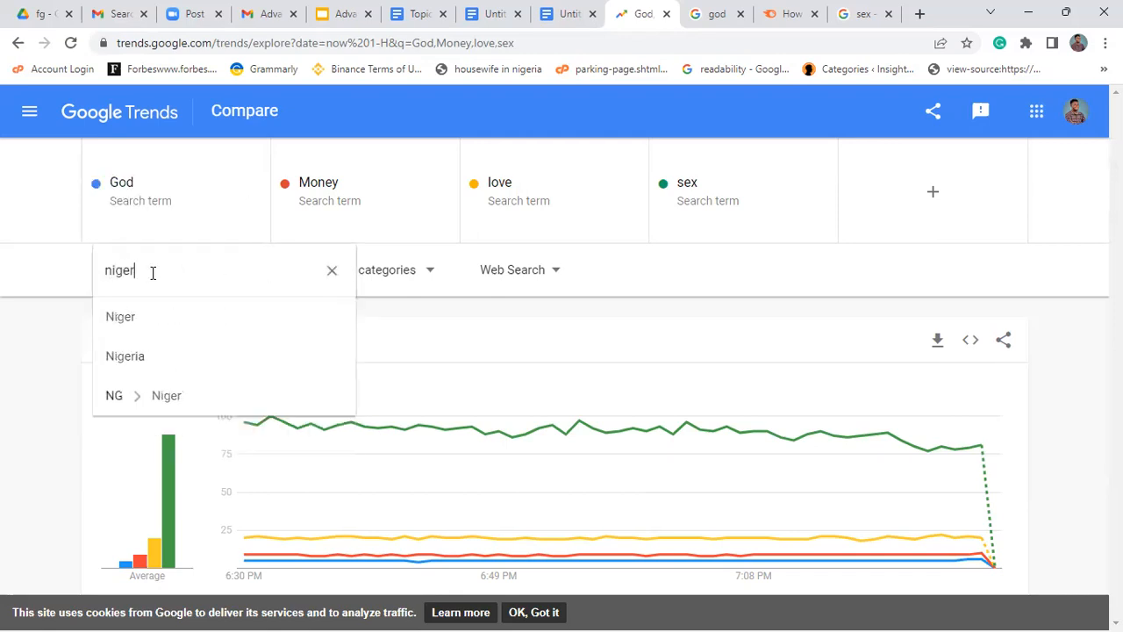
left_click(196, 362)
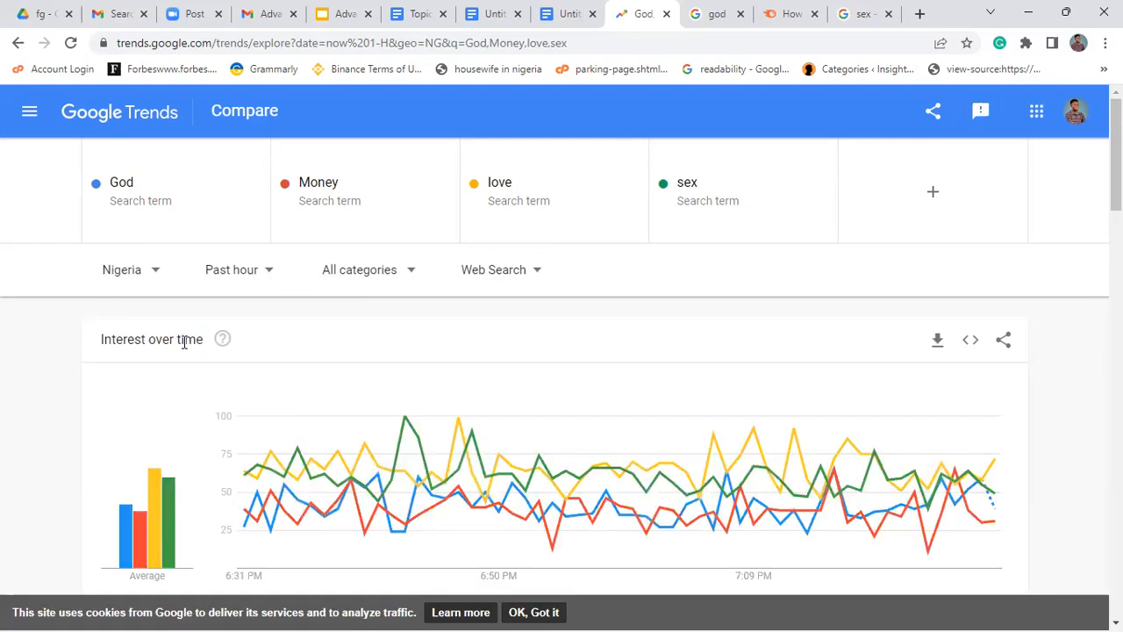
left_click(556, 186)
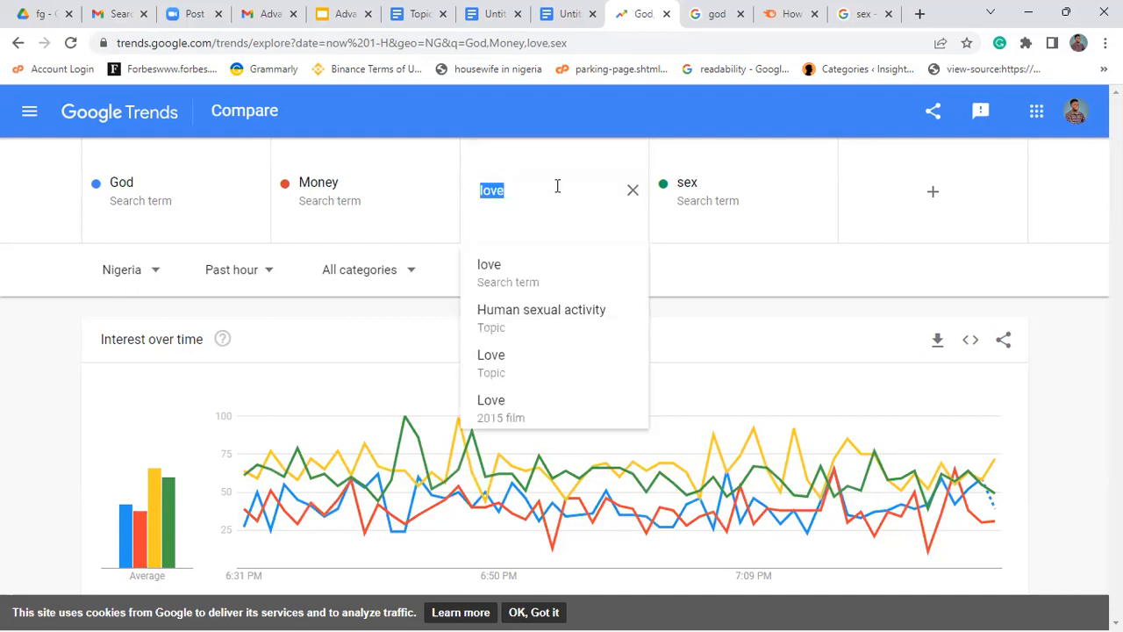
type("book")
key("Return")
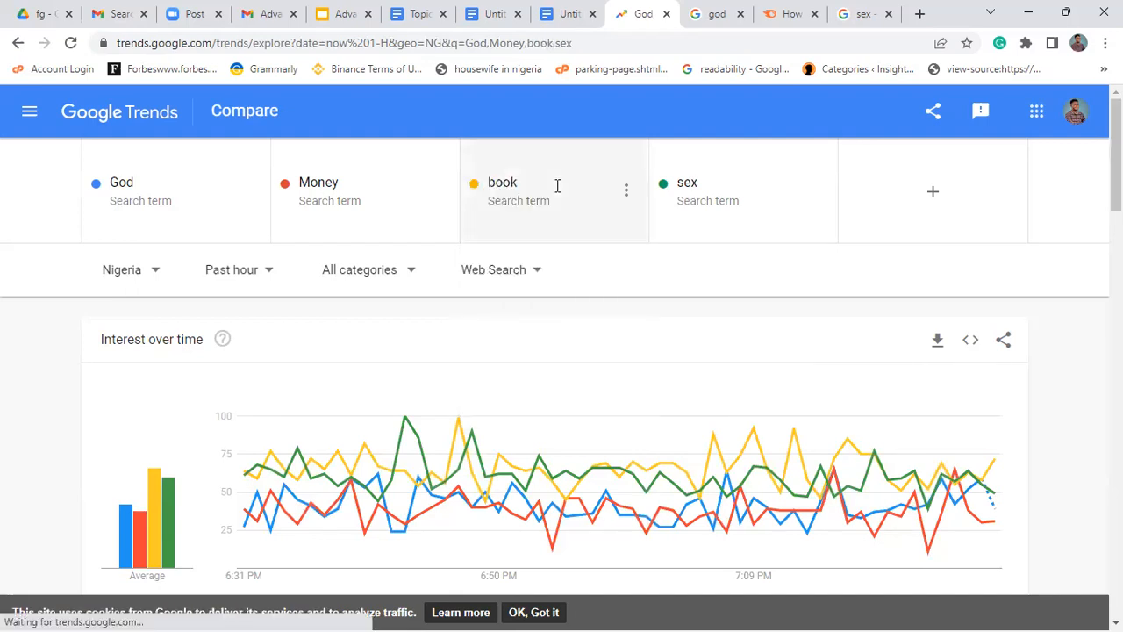
- Replace the first comparison term, God, with the search term peter obi
left_click(141, 166)
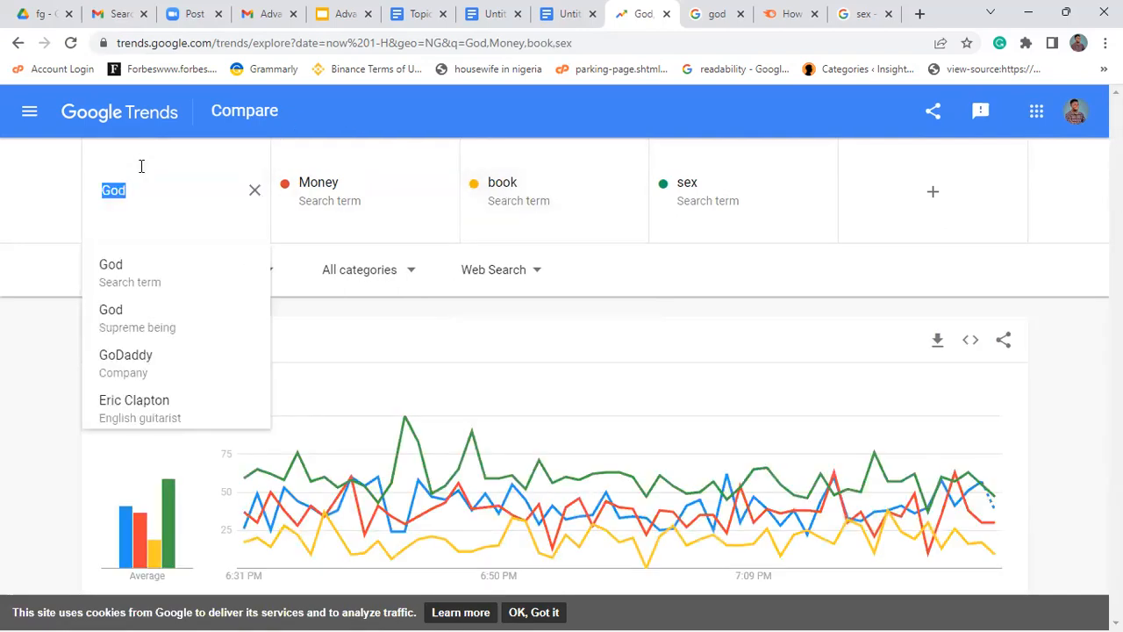
type("a")
key("BackSpace")
type("peter ")
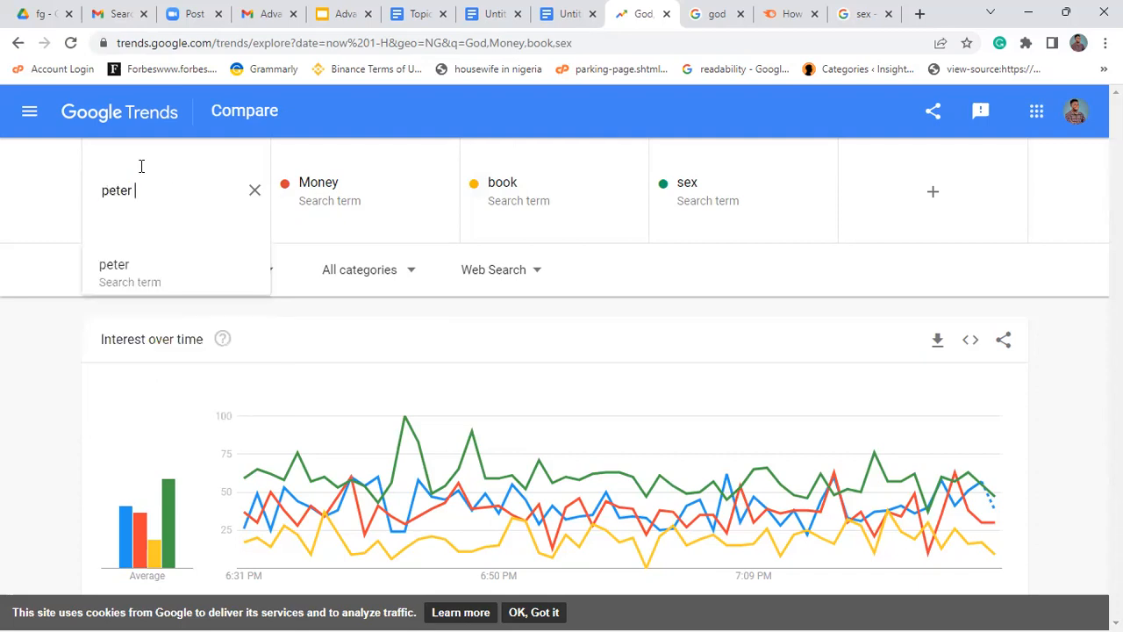
type("obi")
key("Tab")
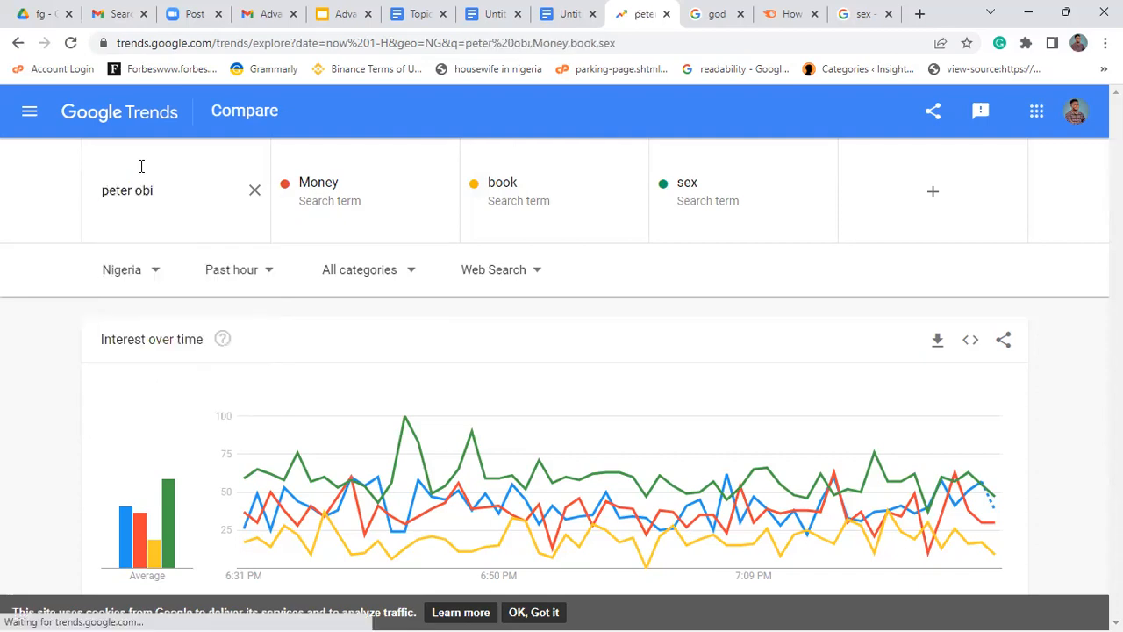
- Replace the second comparison term, Money, with the search term tinubu
type("t")
key("BackSpace")
type("timu")
key("BackSpace")
key("BackSpace")
type("mu")
key("BackSpace")
key("BackSpace")
type("nubu")
key("Return")
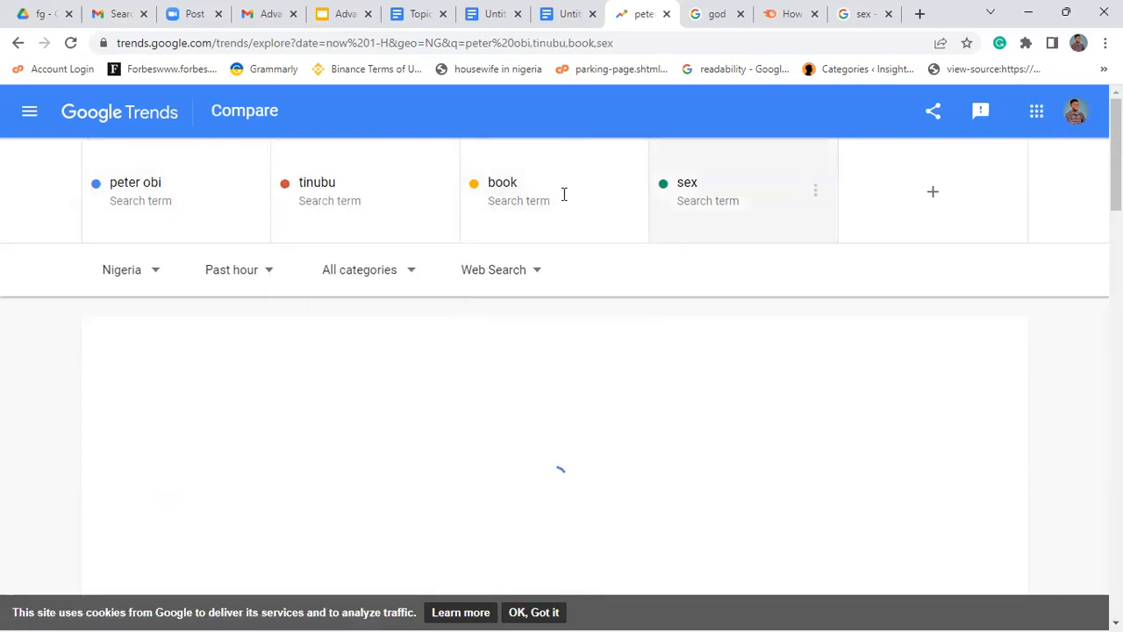
- Replace the term book with atike and remove the term sex from the comparison
left_click(564, 194)
type("atike")
key("Return")
left_click(816, 193)
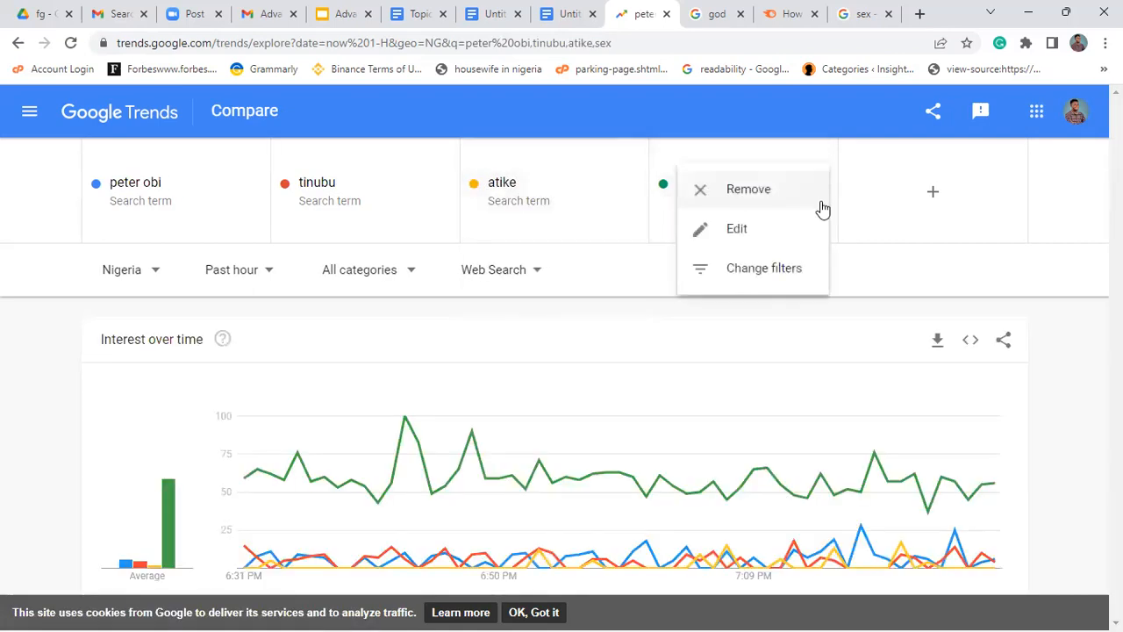
left_click(767, 188)
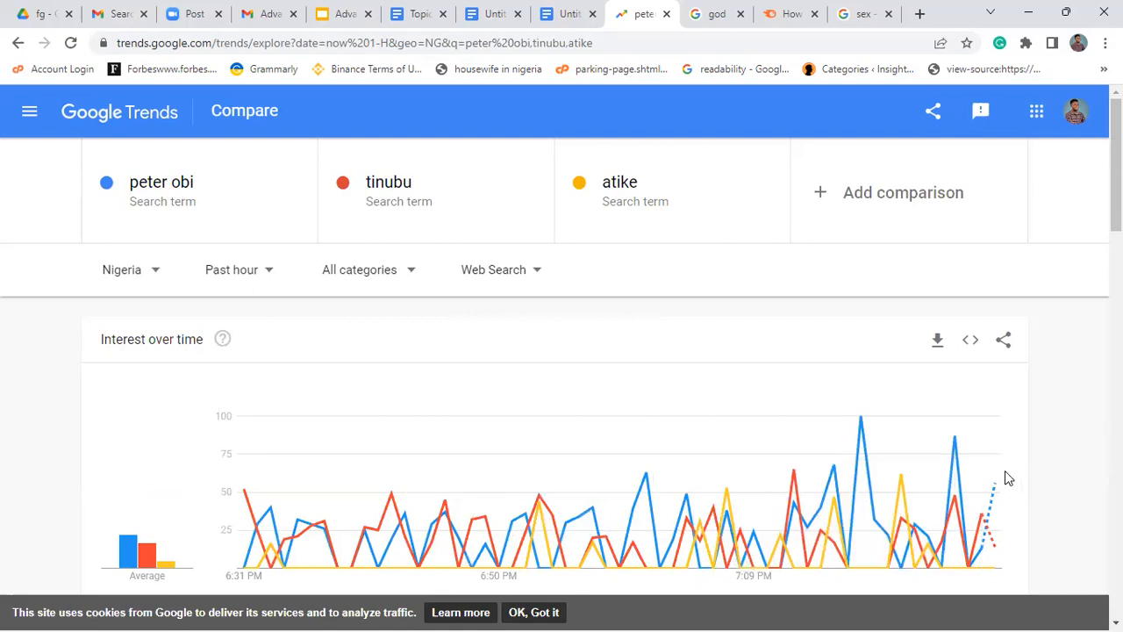
- Set the comparison's time range to Past 5 years and its region to Worldwide
mouse_move(984, 474)
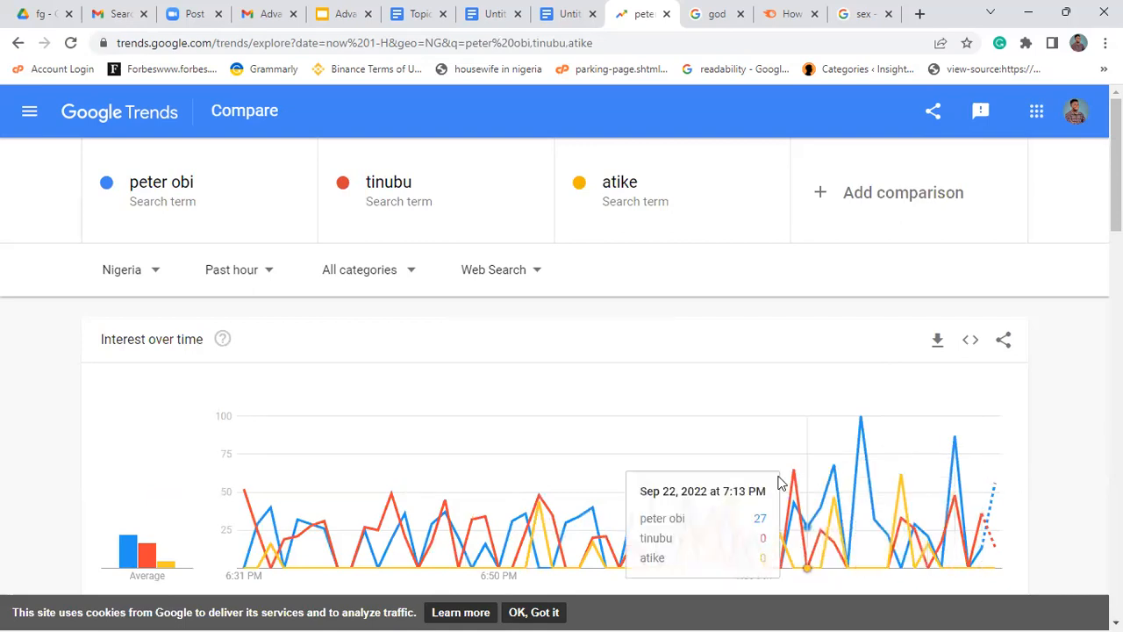
left_click(246, 276)
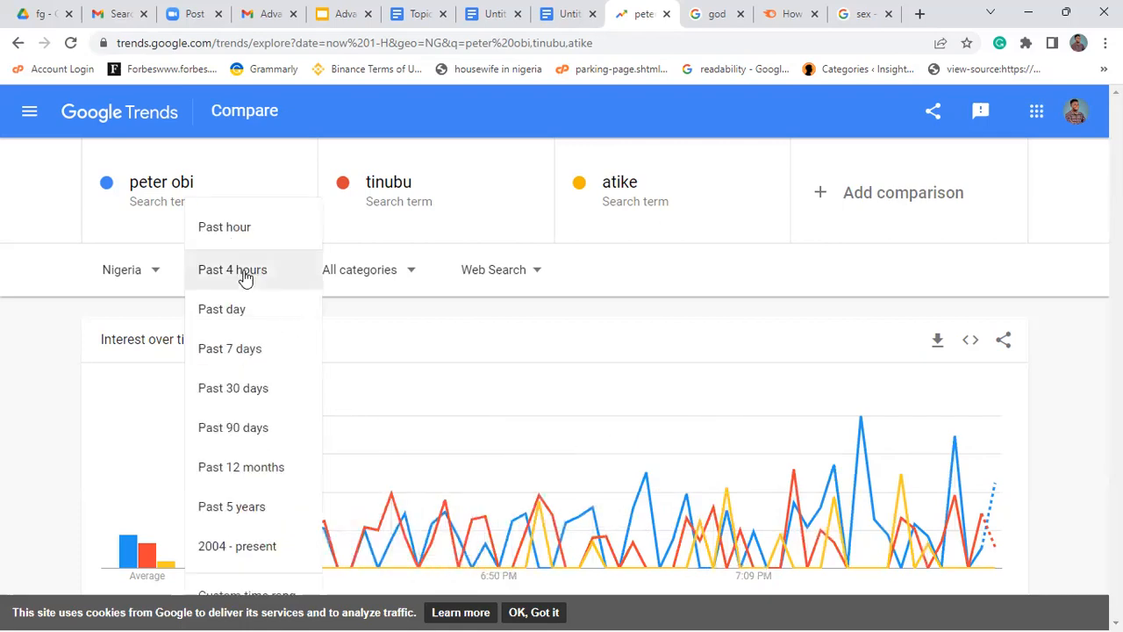
left_click(266, 503)
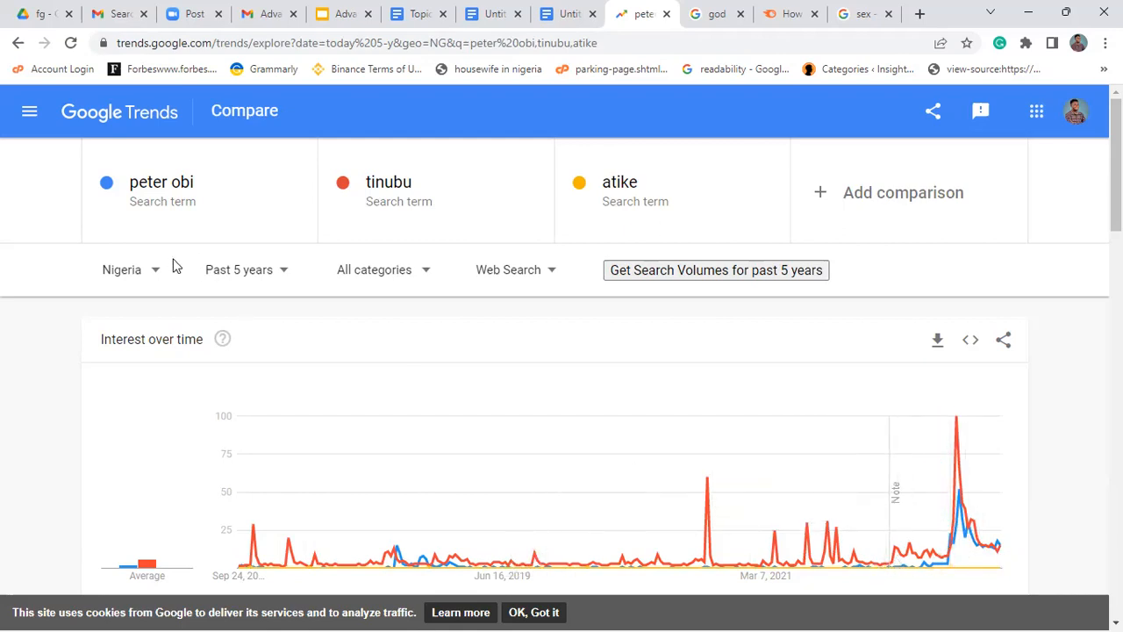
left_click(148, 278)
left_click(156, 314)
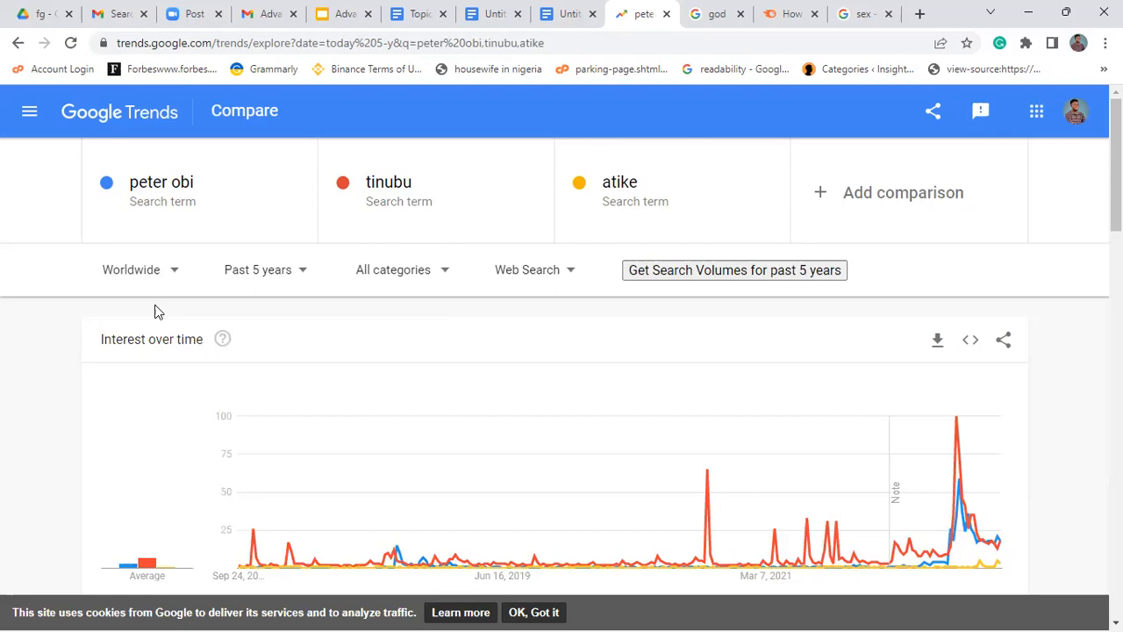
- Set the comparison's time range to Past hour and clear the first search term's text
left_click(246, 274)
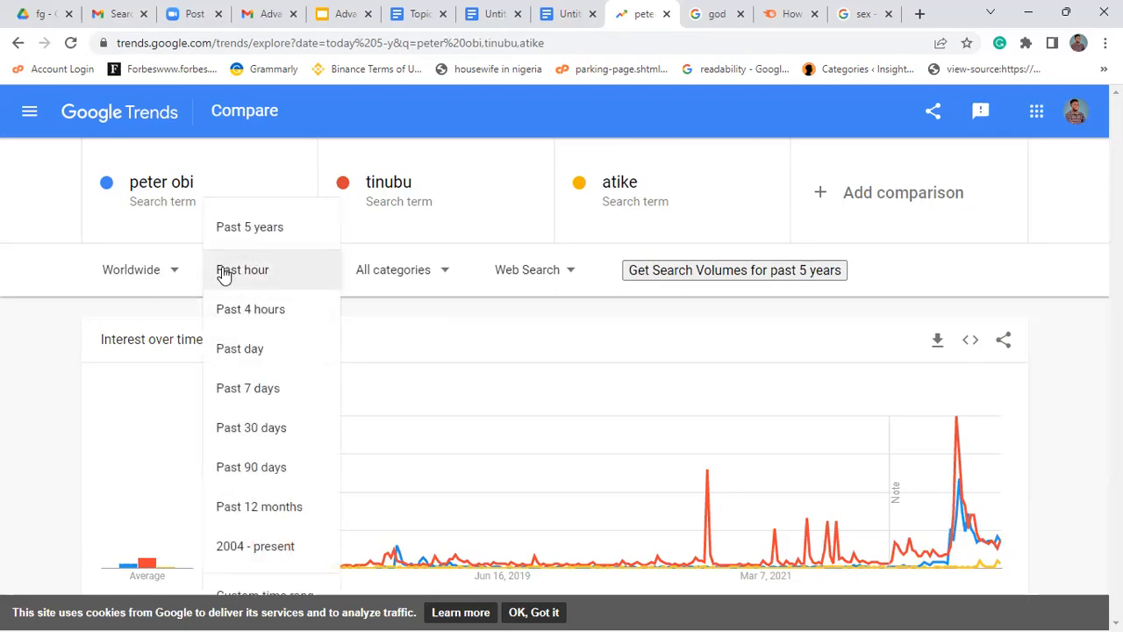
left_click(244, 275)
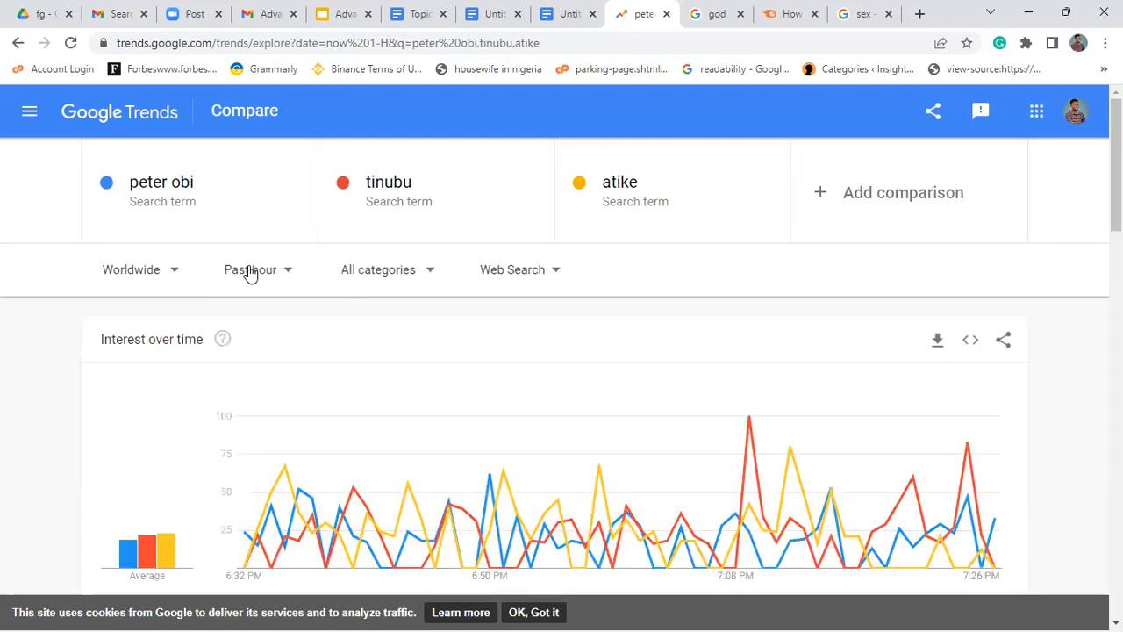
left_click(239, 199)
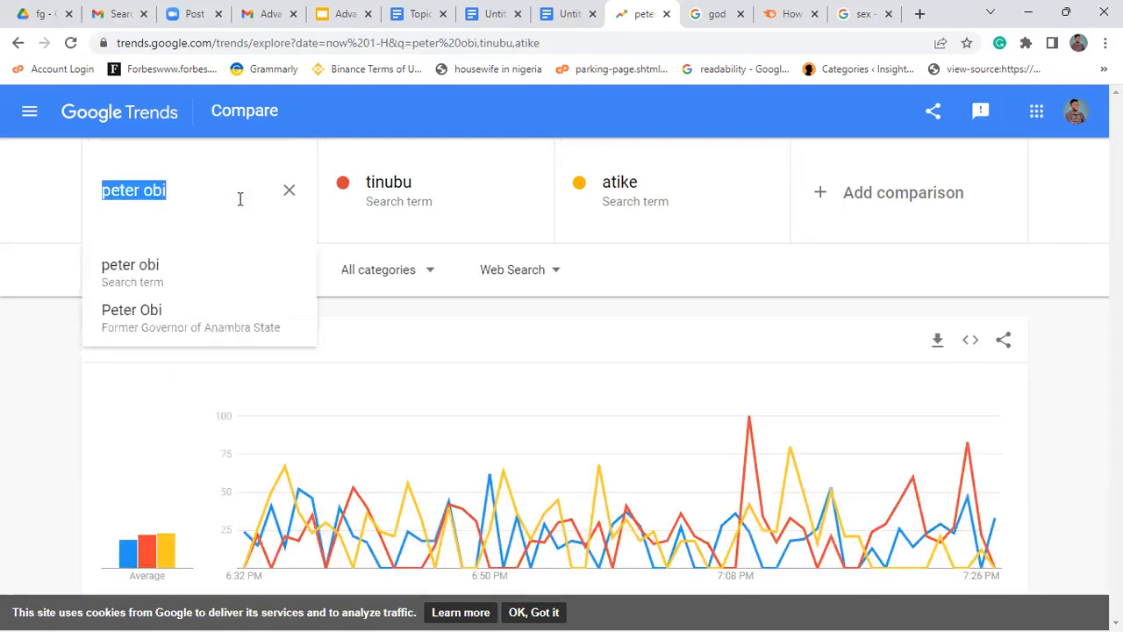
key("BackSpace")
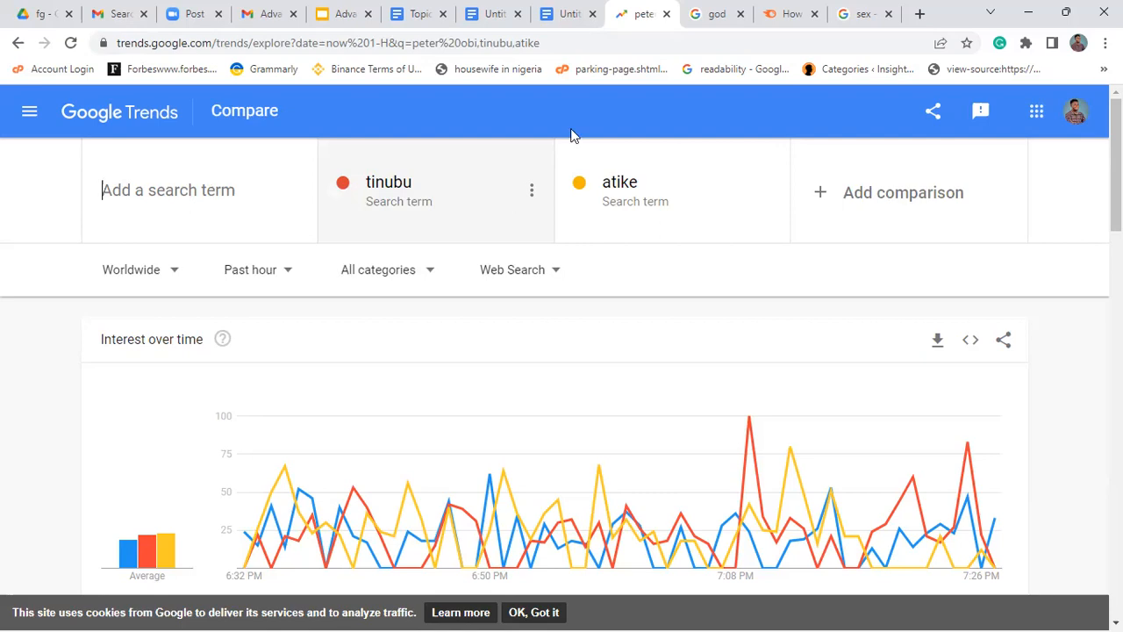
- Switch to the Google results page for god and search for "top hobbies for nigerian girls"
left_click(695, 12)
left_click(654, 42)
type("t")
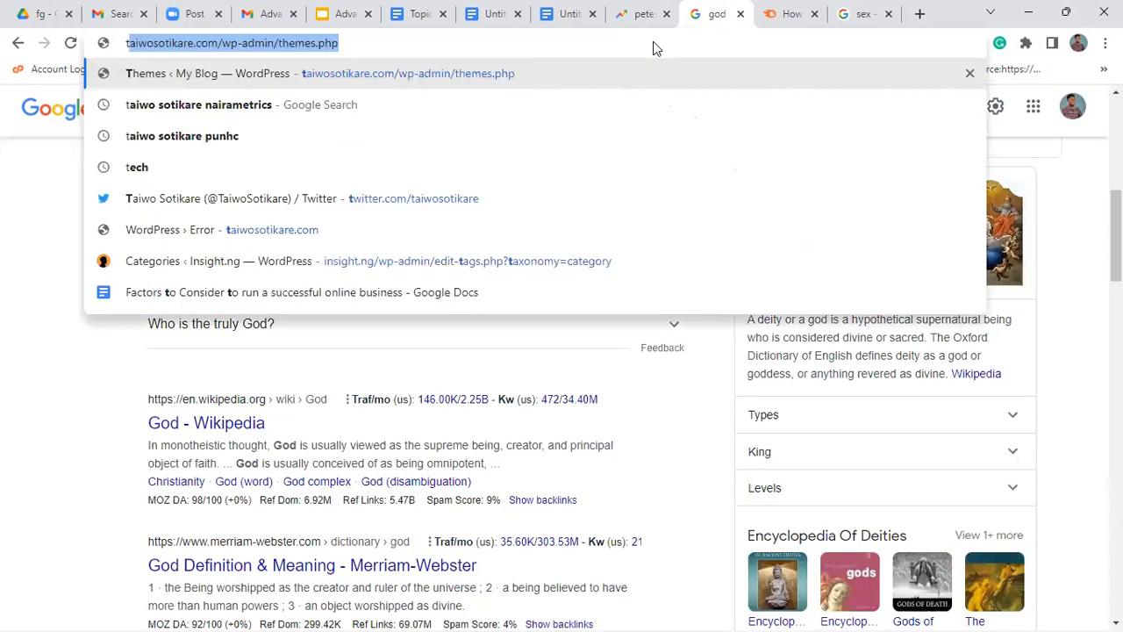
type("op hob")
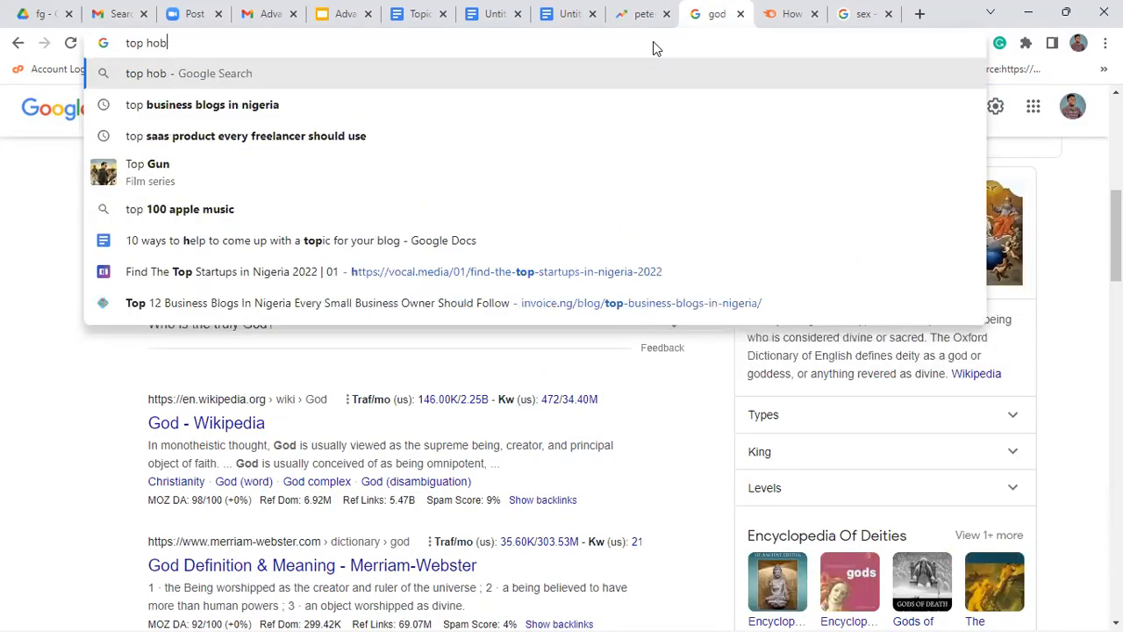
type("bies for nigeria")
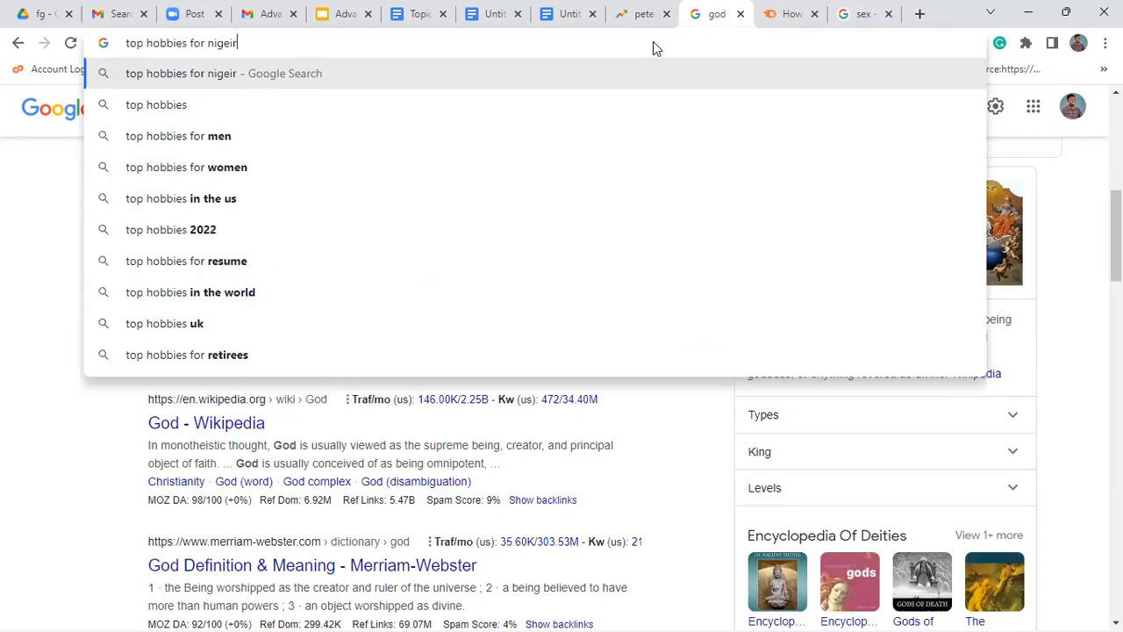
key("BackSpace")
key("BackSpace")
key("BackSpace")
type("rian girls")
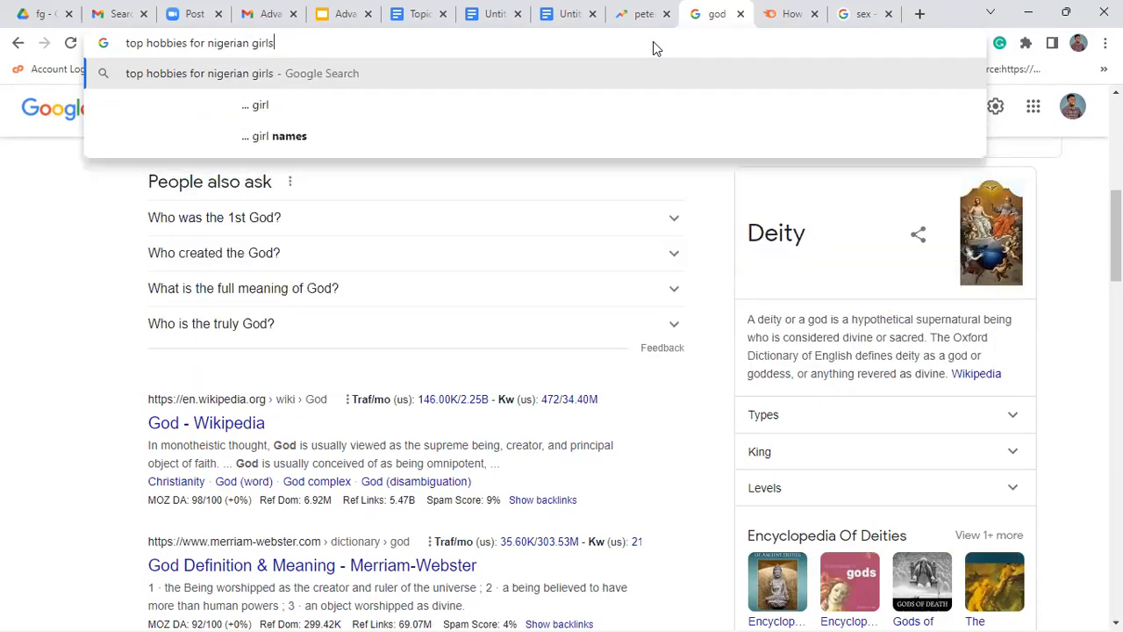
key("Return")
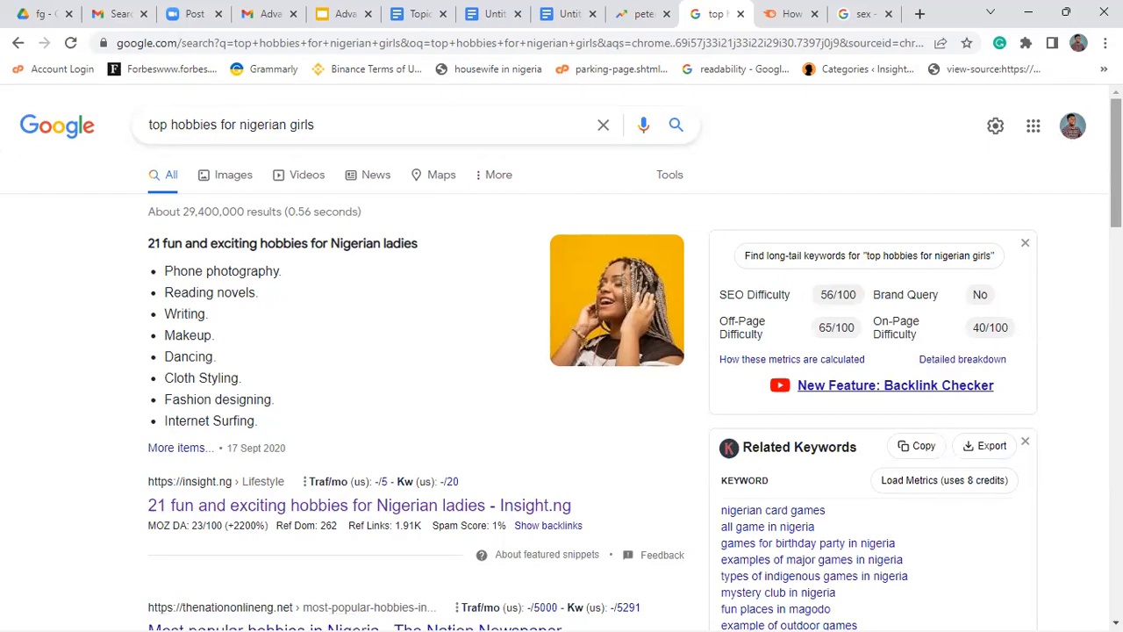
- Look over the featured snippet on hobbies for Nigerian ladies and open its Insight.ng article in a new tab
left_click_drag(102, 208, 178, 524)
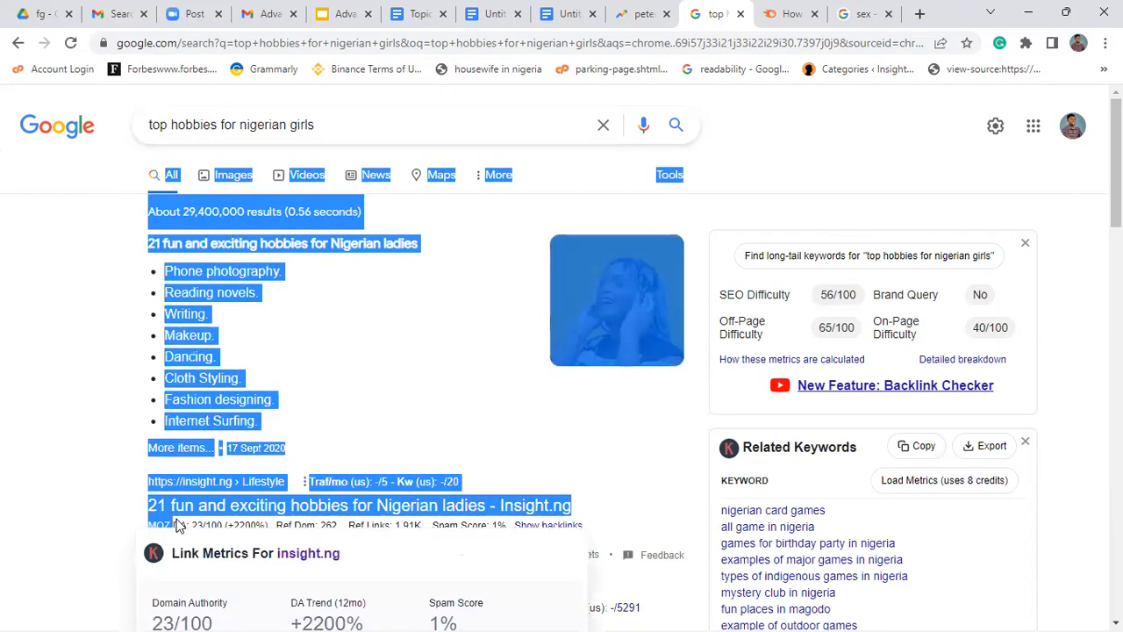
left_click(53, 377)
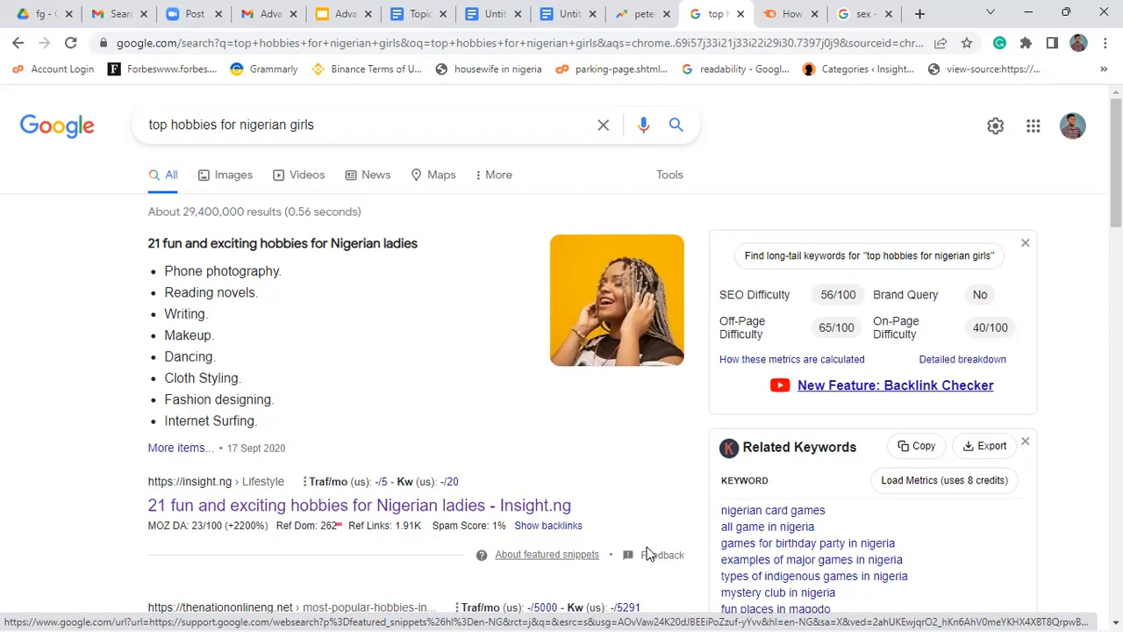
right_click(502, 506)
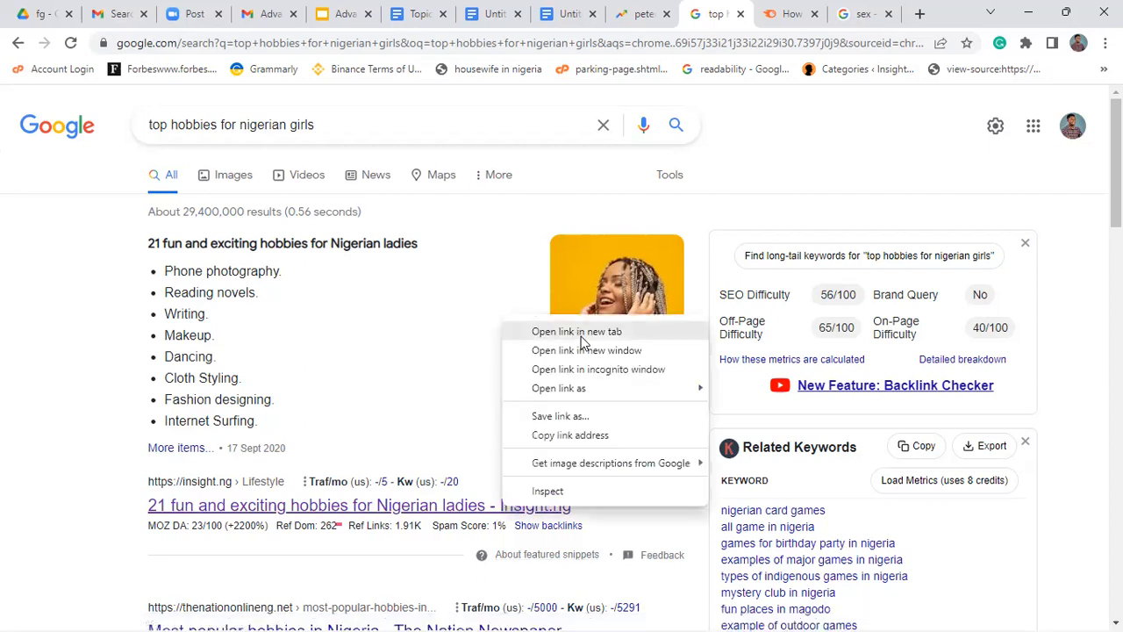
left_click(579, 331)
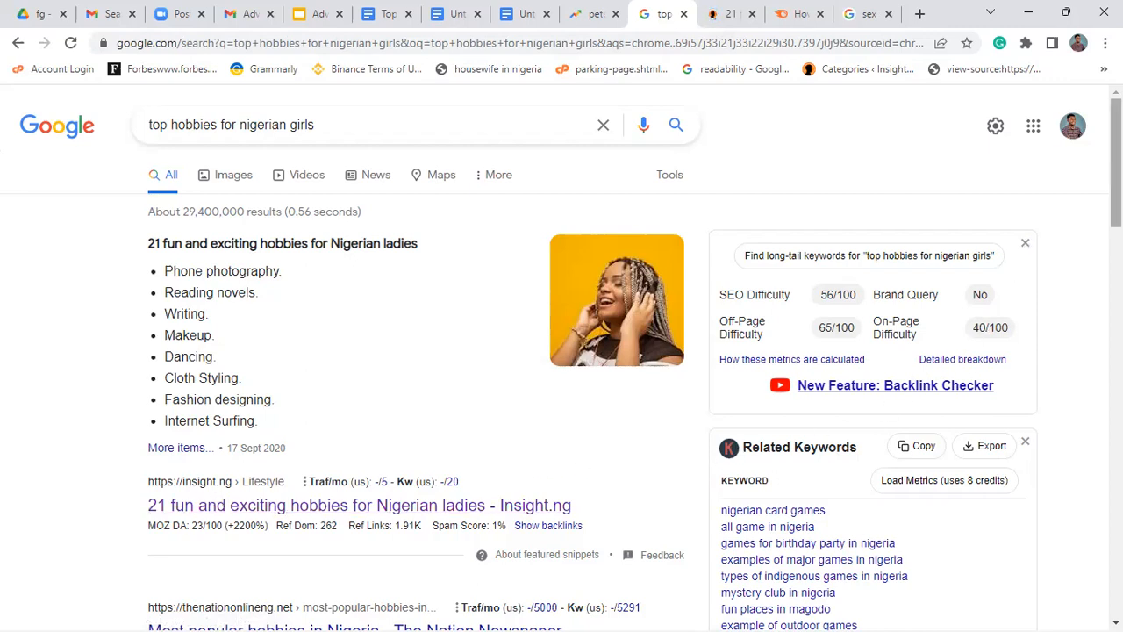
- Look through the competing search results and their site metrics below the featured snippet
scroll(562, 377, "down", 3)
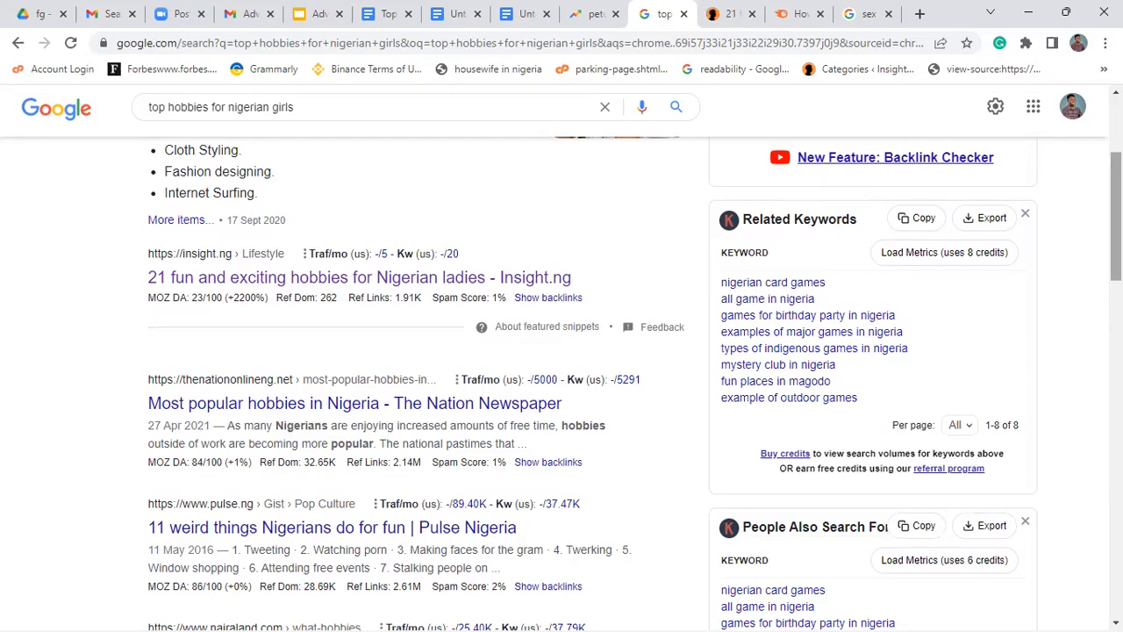
scroll(562, 383, "down", 3)
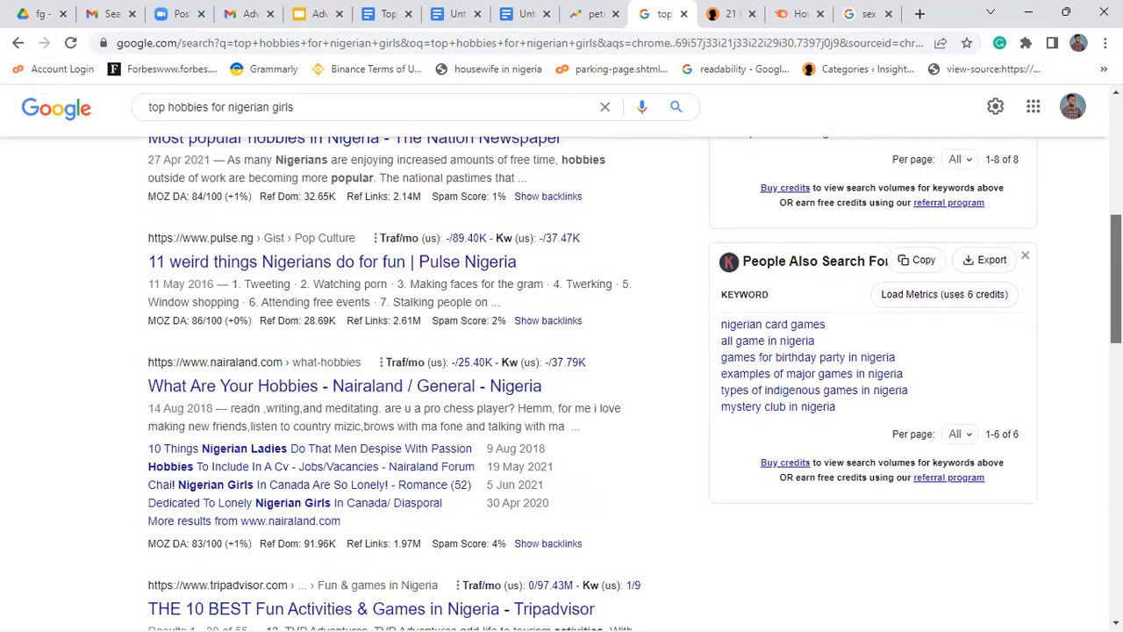
scroll(561, 383, "down", 2)
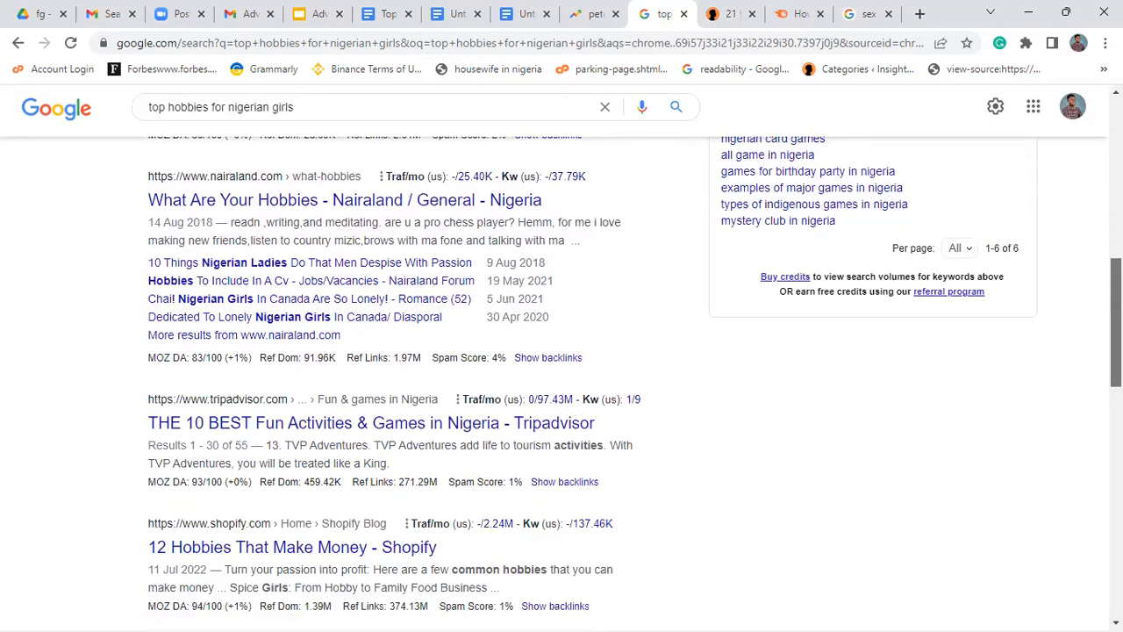
scroll(561, 383, "up", 2)
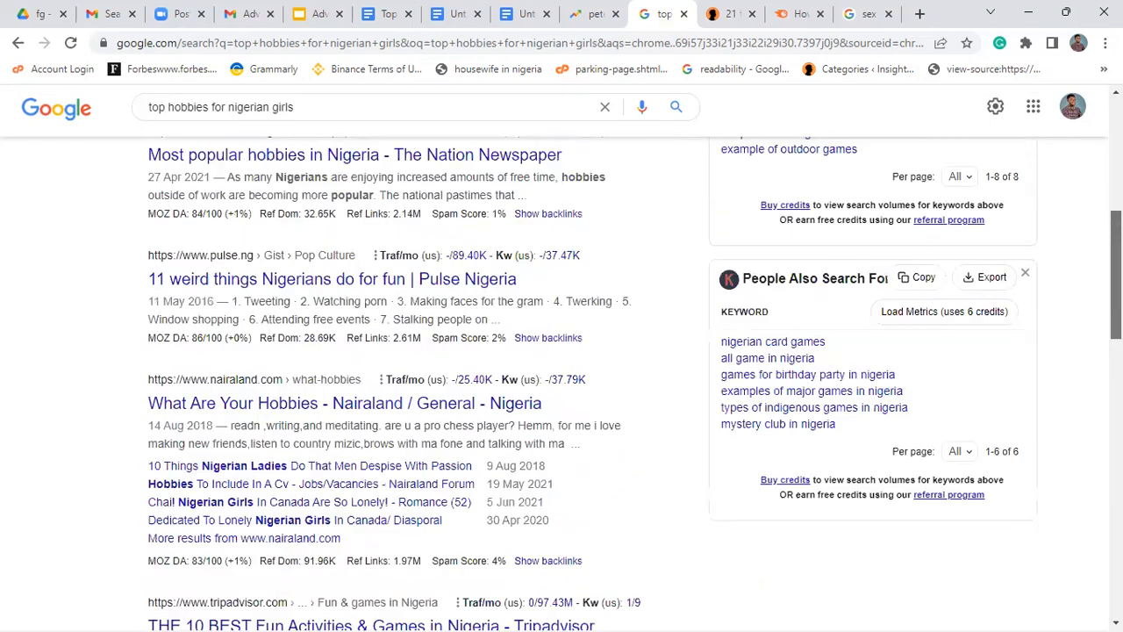
scroll(561, 384, "up", 1)
- Switch to the Insight.ng hobbies article, skim its table of contents and return to its title
left_click(729, 13)
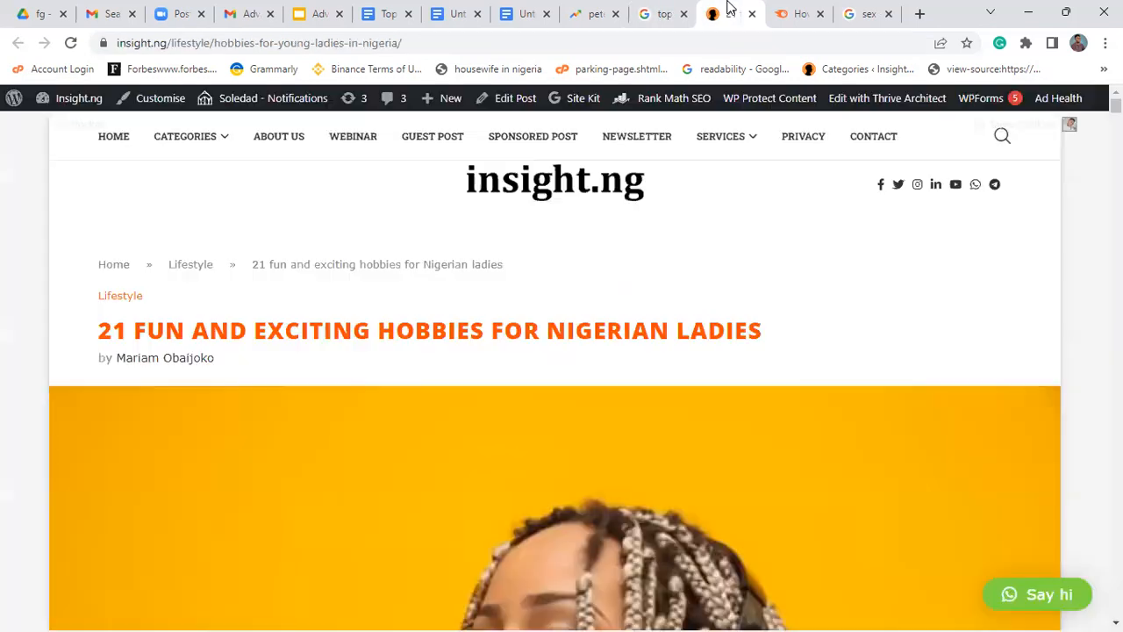
scroll(497, 398, "down", 12)
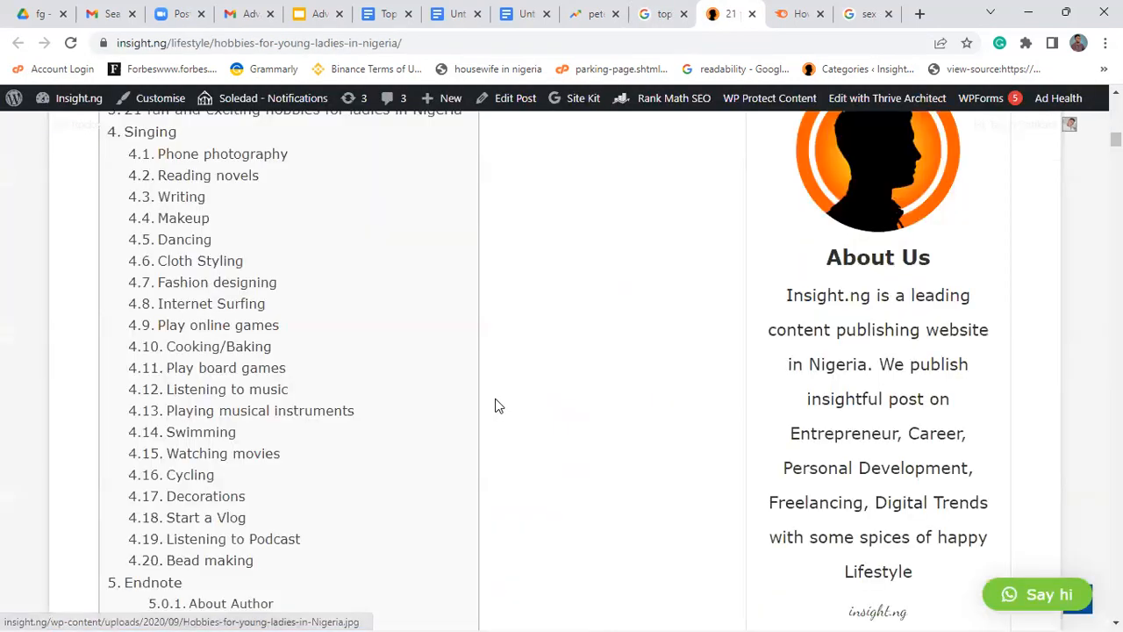
scroll(495, 404, "down", 5)
scroll(495, 405, "up", 15)
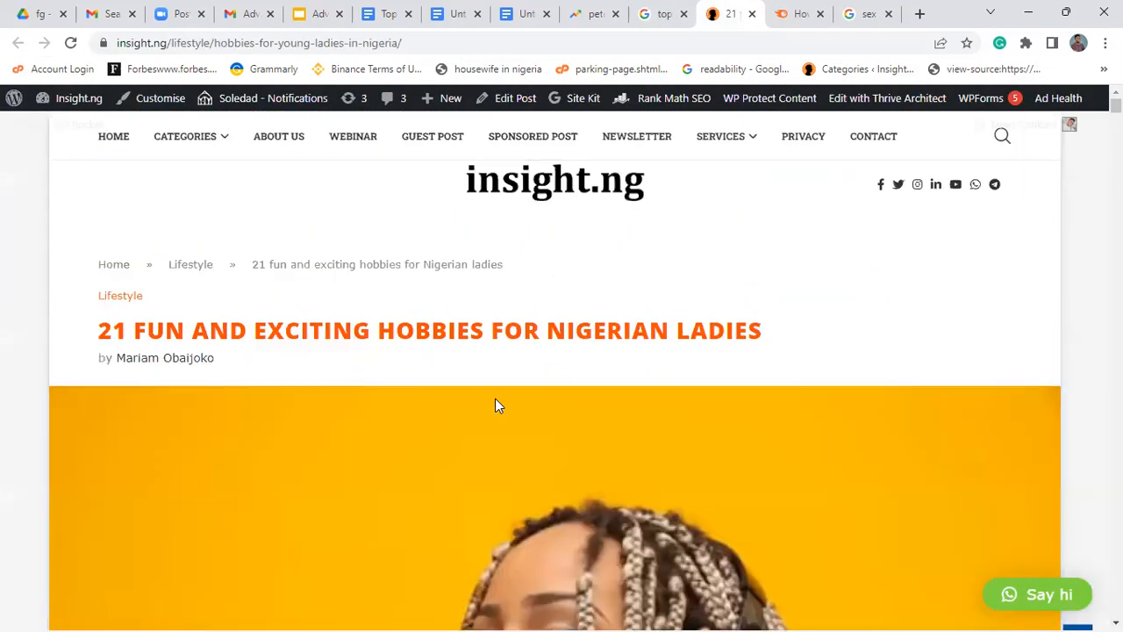
- Switch to the Google Trends comparison and replace the first search term with "ladies"
left_click(653, 11)
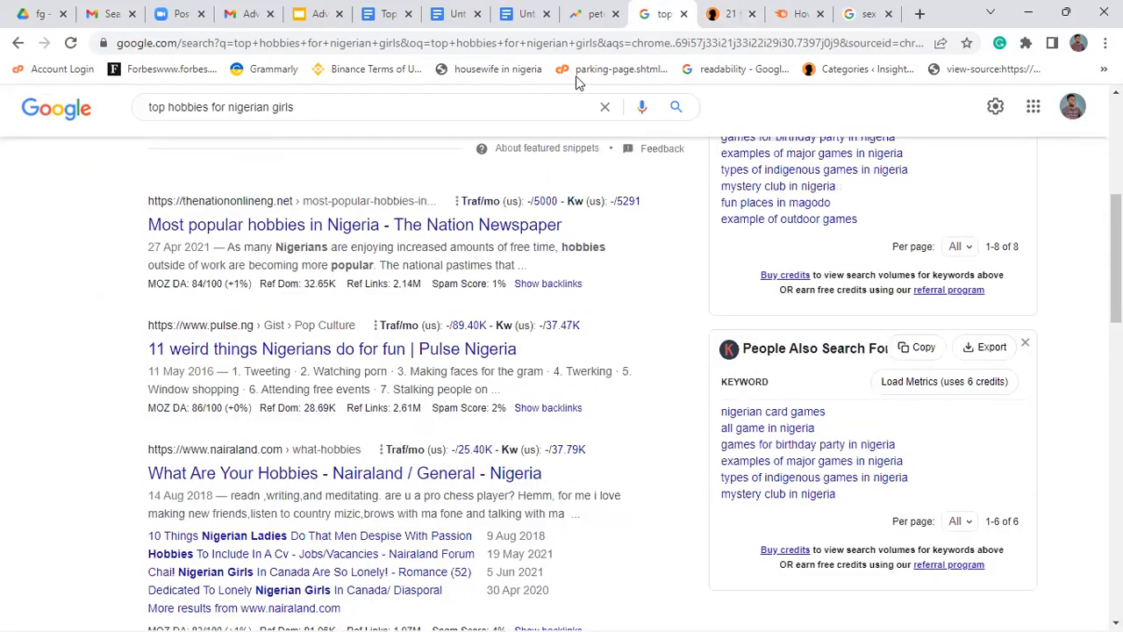
left_click(596, 14)
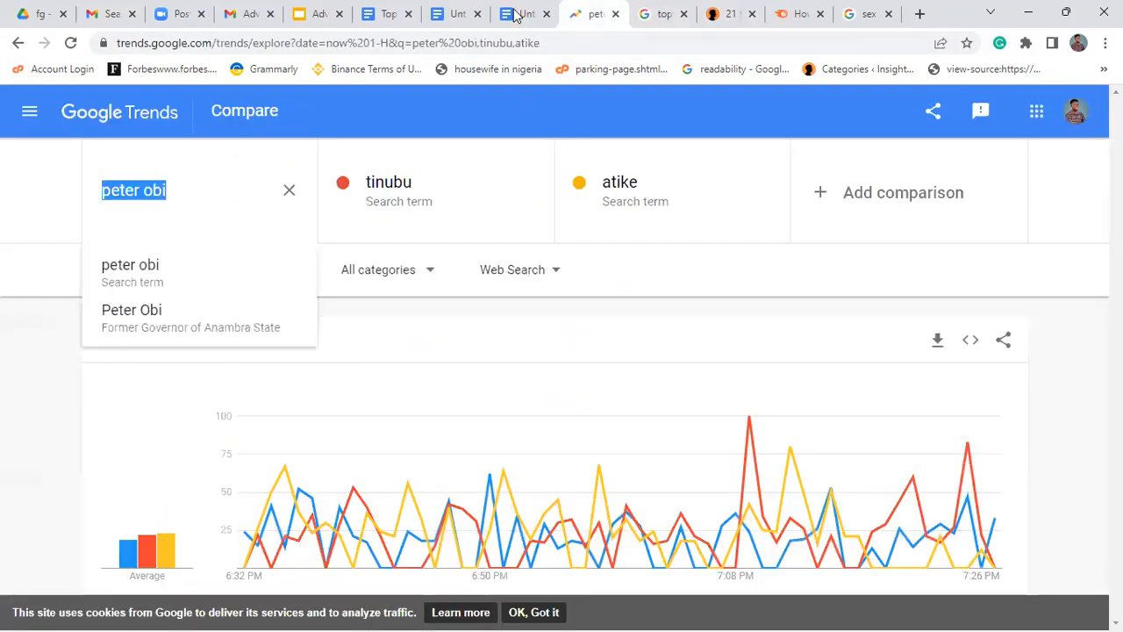
left_click(516, 18)
left_click(571, 17)
type("ladoe")
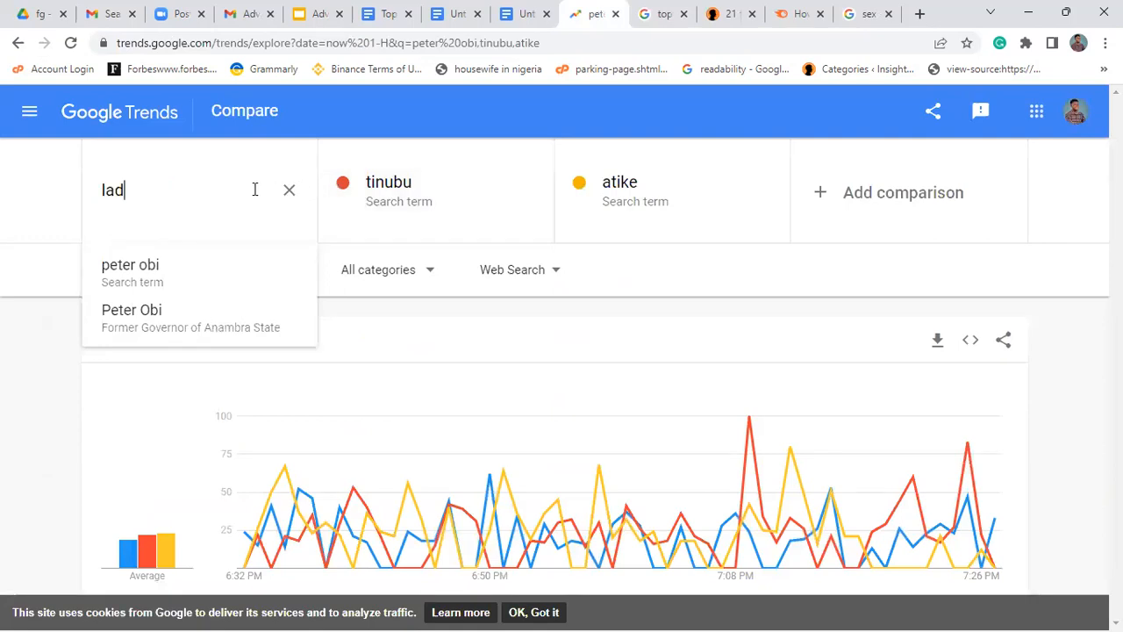
key("BackSpace")
key("BackSpace")
type("ies")
key("Return")
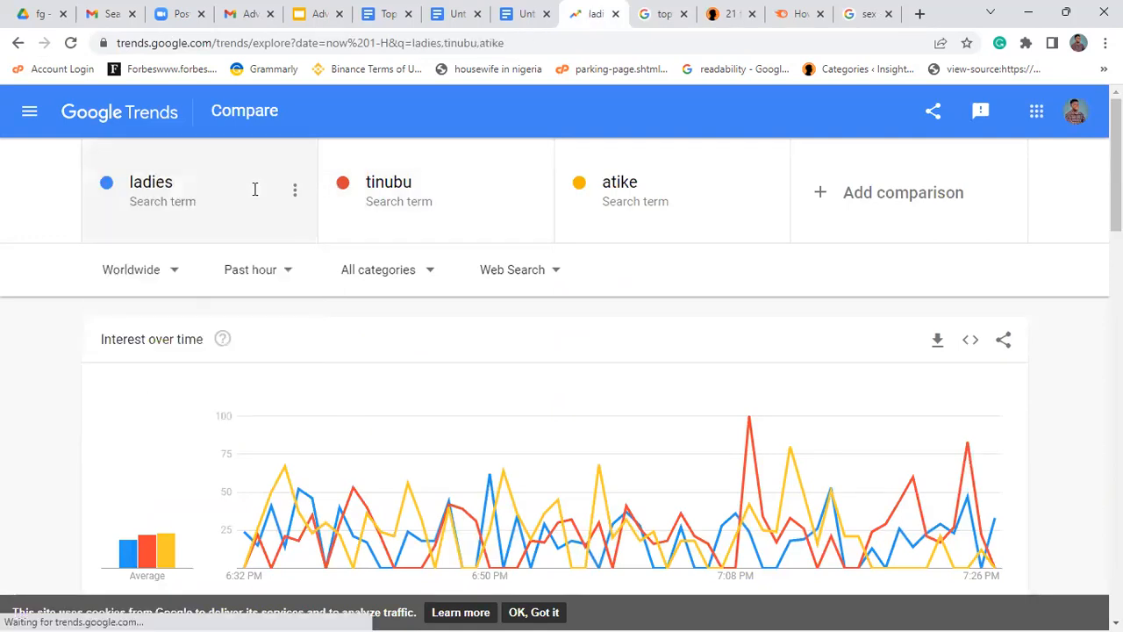
- Replace the second comparison term with "women" and the third with "lady"
left_click(402, 175)
type("women")
key("Return")
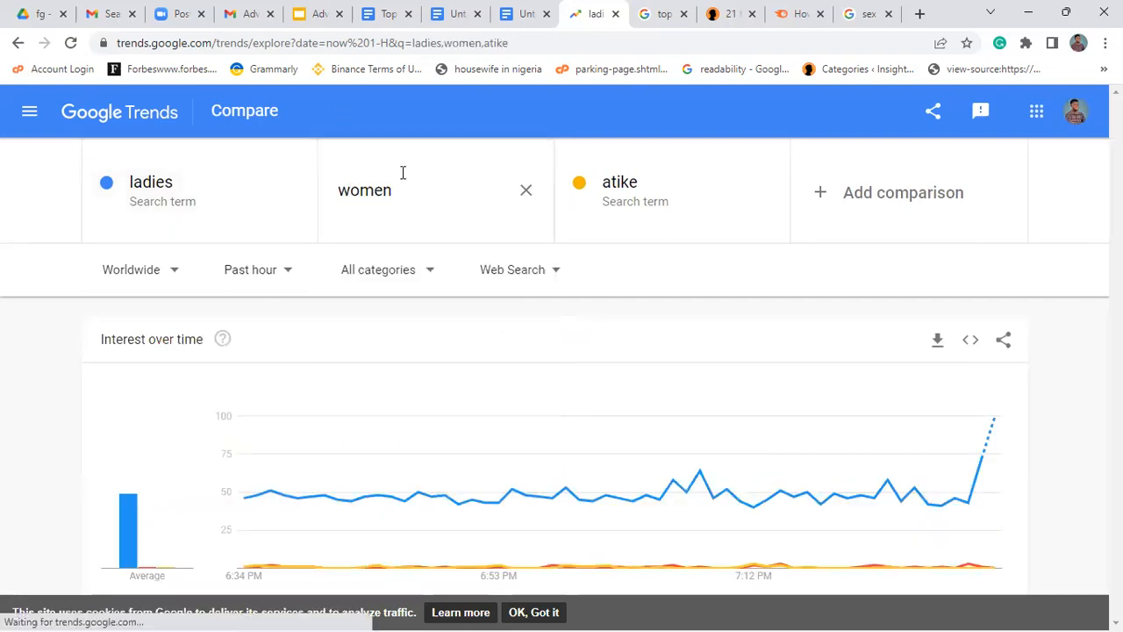
left_click(615, 188)
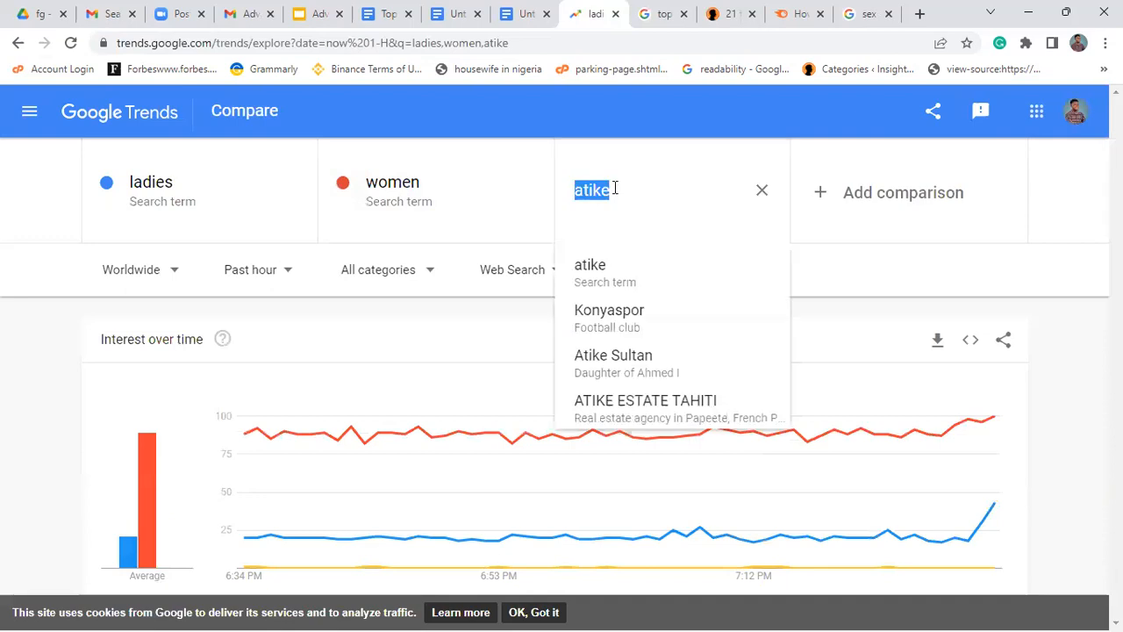
type("lady")
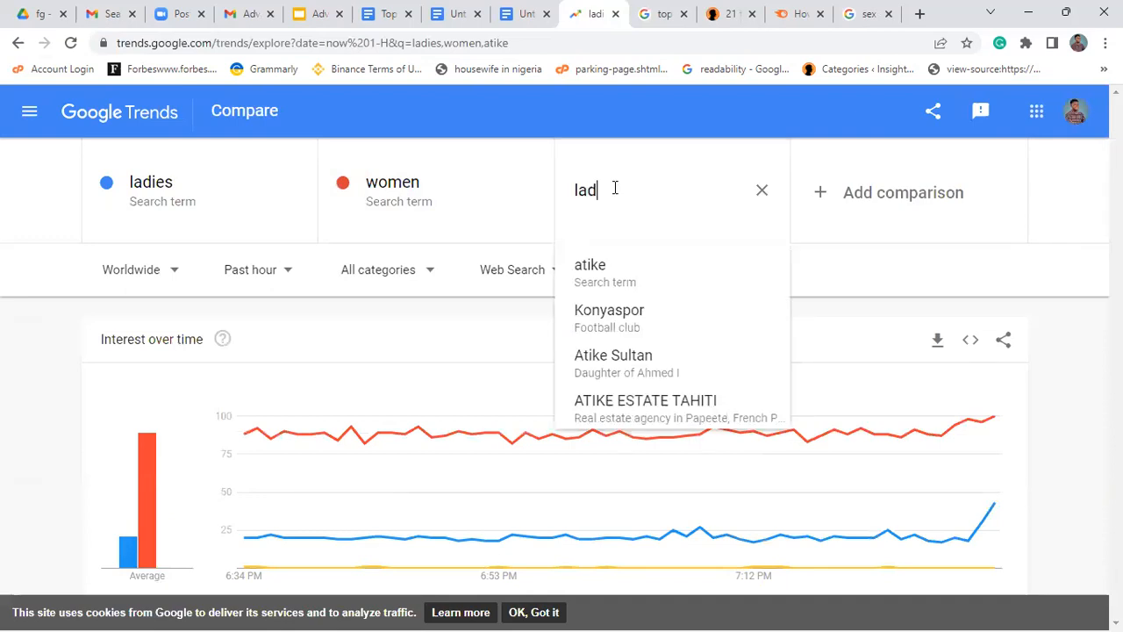
key("Return")
- Add "woman" as a fourth comparison term and keep the region set to Worldwide
left_click(819, 190)
type("wome")
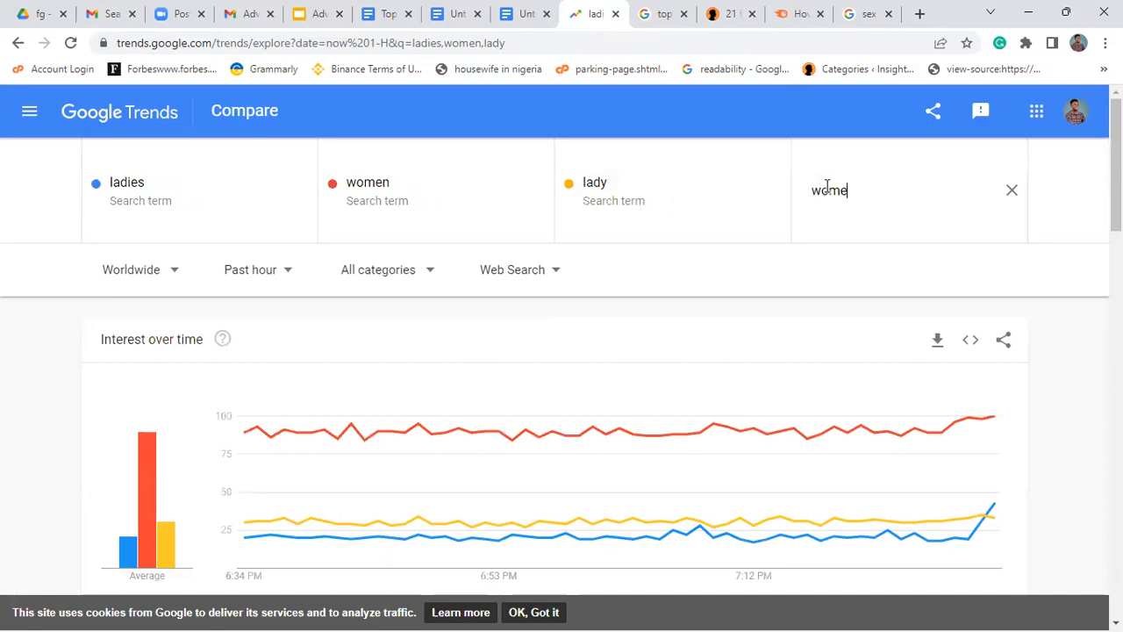
key("BackSpace")
type("an")
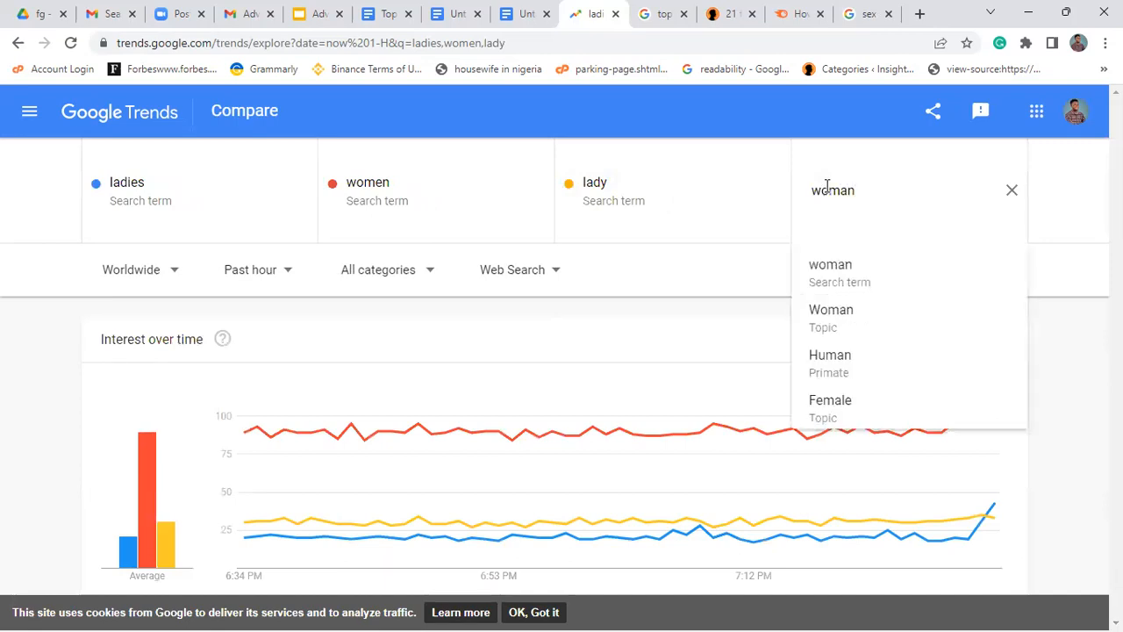
key("Return")
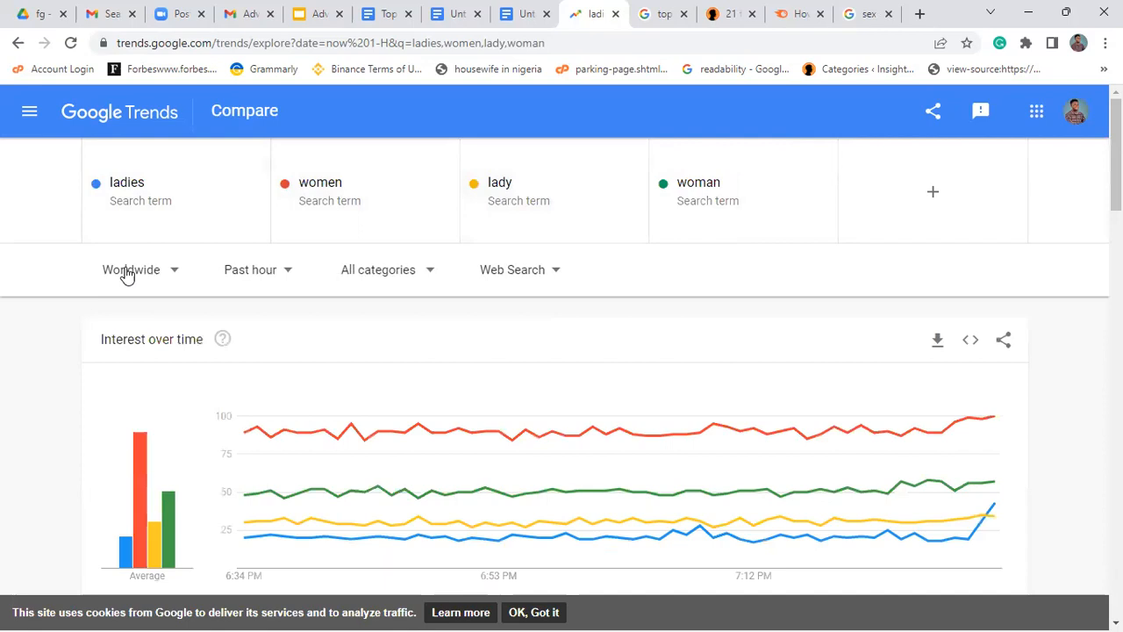
left_click(135, 282)
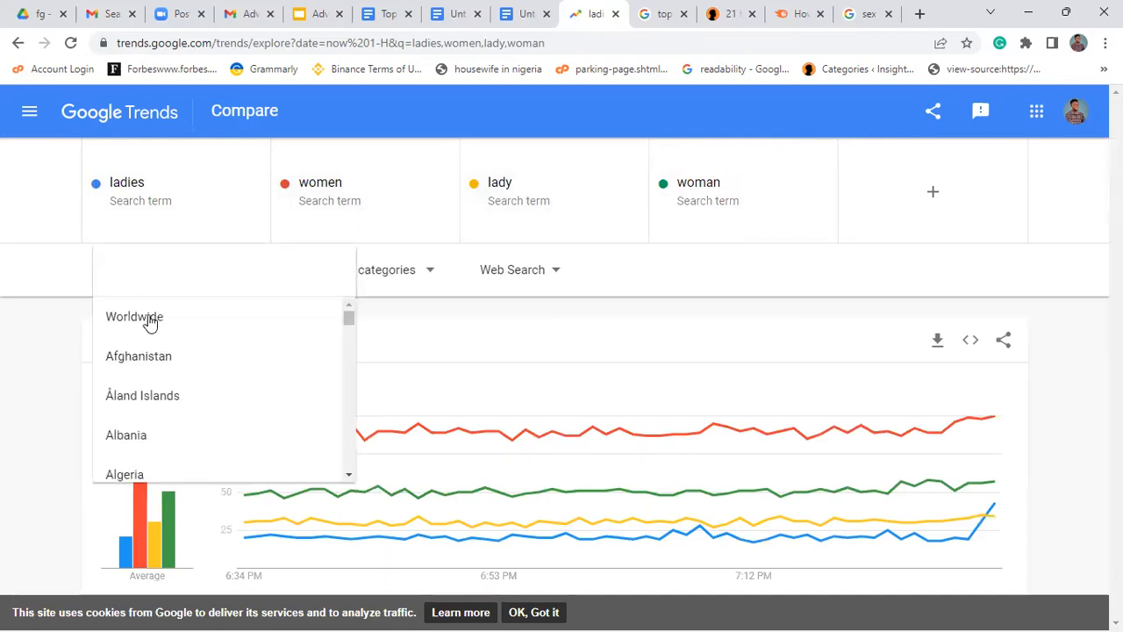
left_click(148, 317)
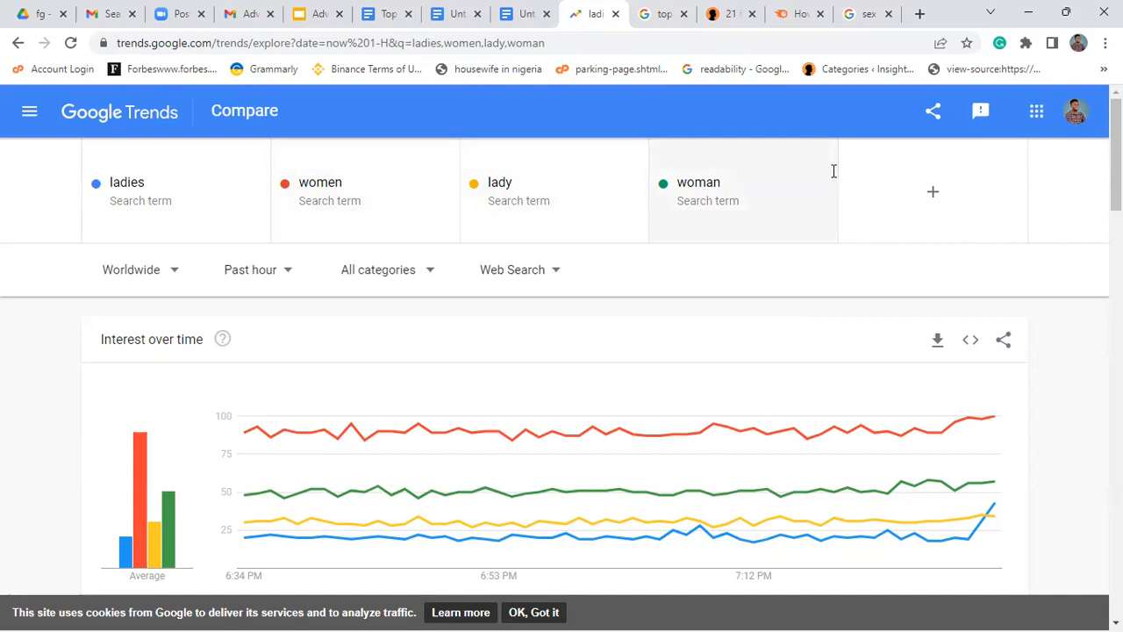
- Revisit the Insight.ng article's title, then view the featured snippet atop the Google results for Nigerian girls' hobbies
left_click(668, 13)
left_click(715, 16)
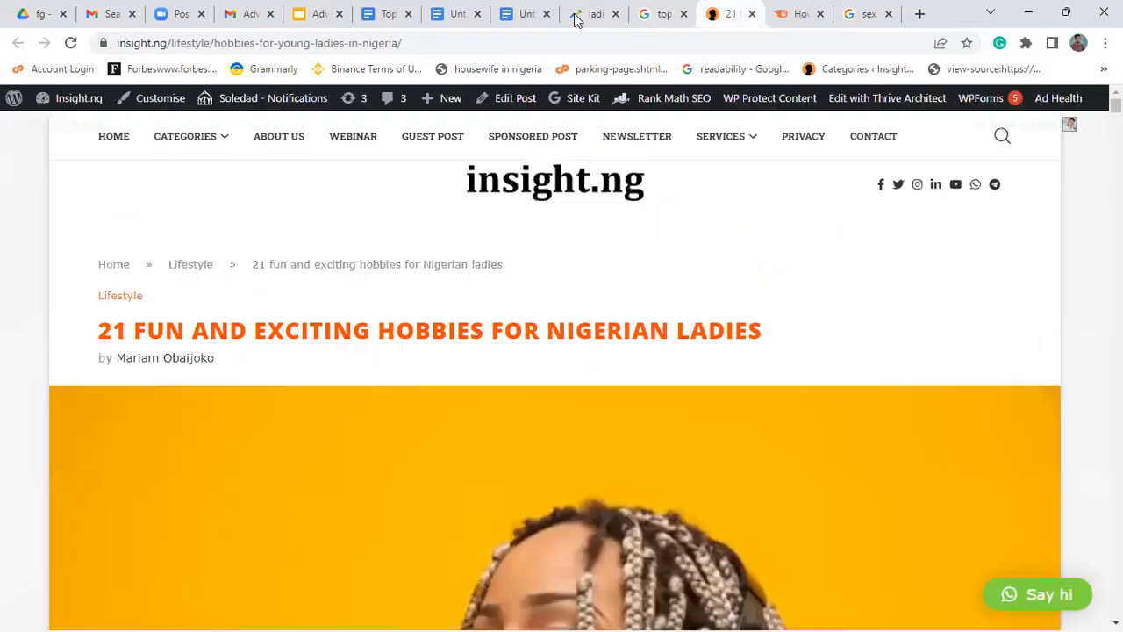
left_click(664, 13)
scroll(501, 281, "up", 5)
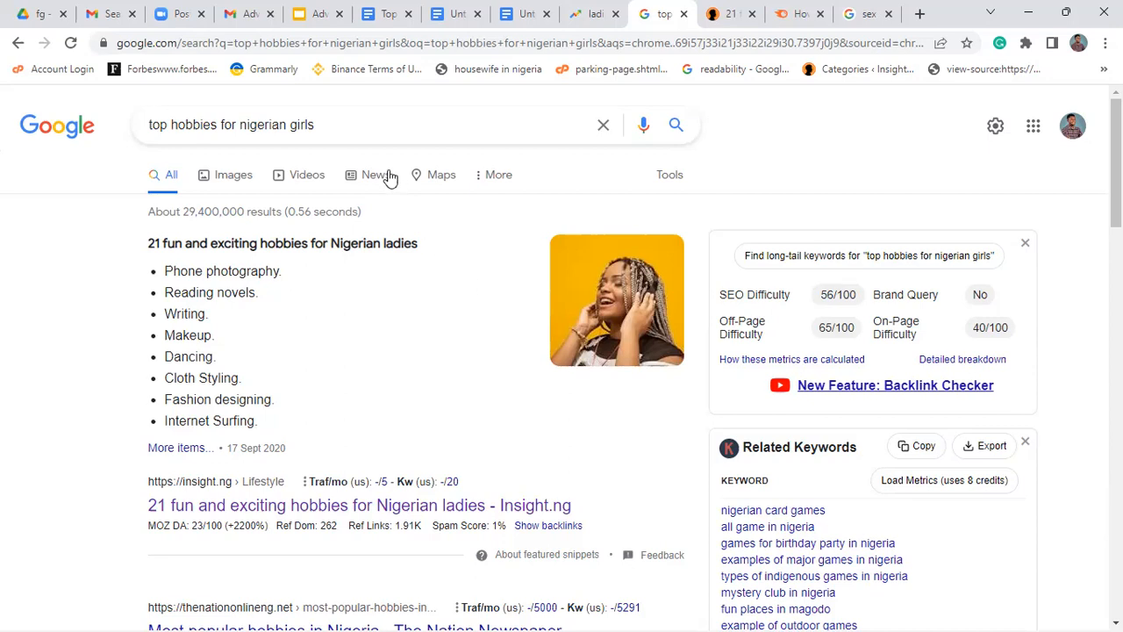
- Switch to the Google Trends comparison and set its region to Nigeria
left_click(571, 19)
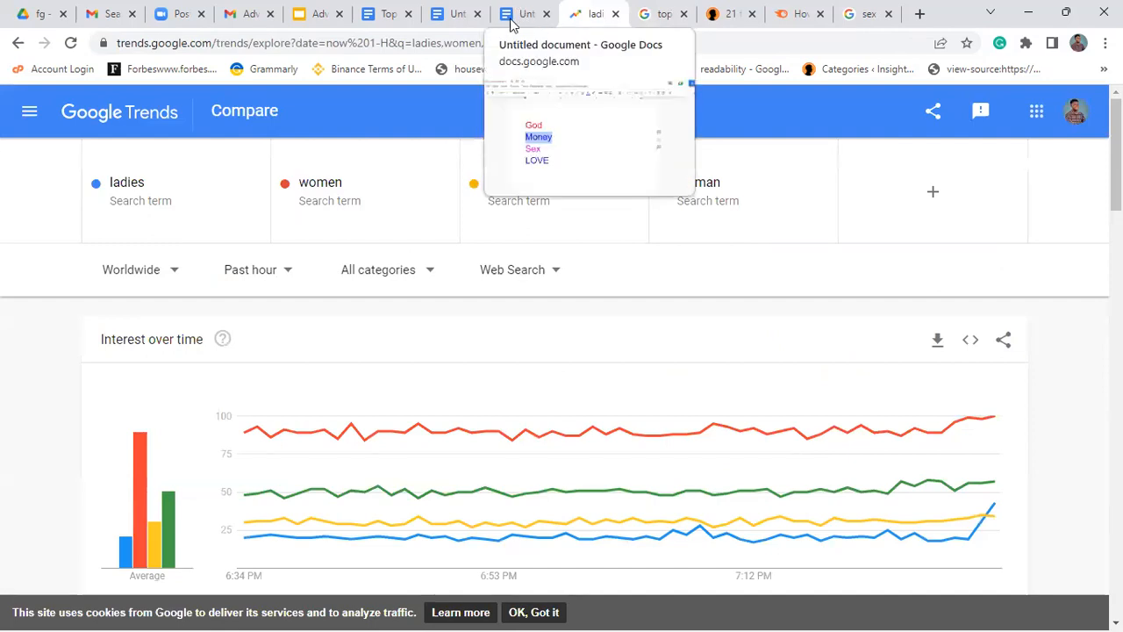
left_click(173, 268)
type("ni")
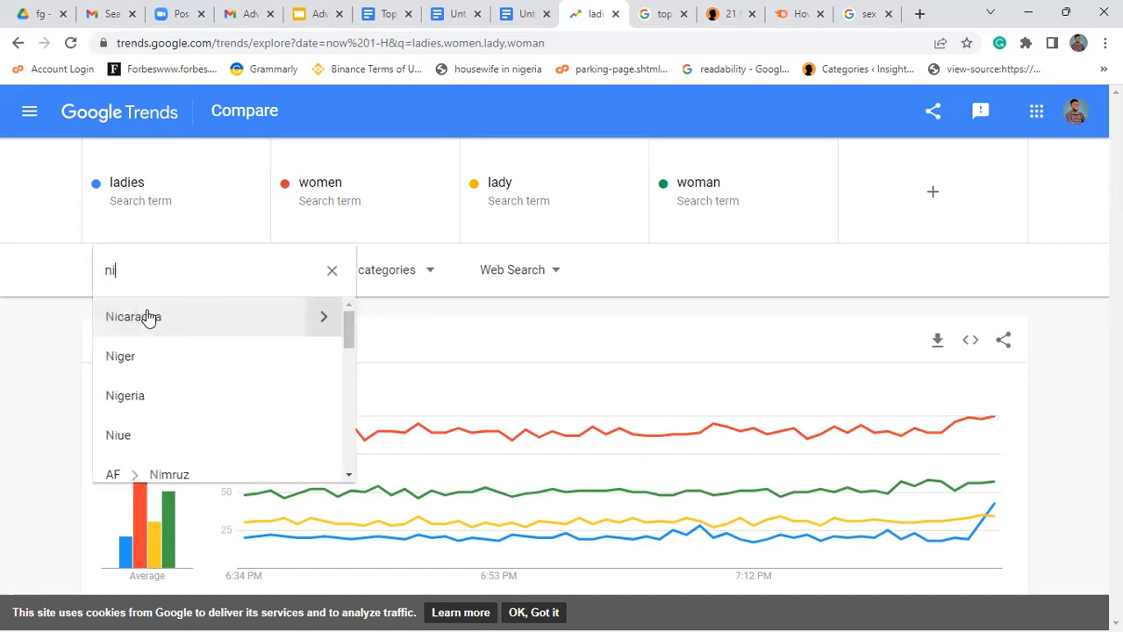
type("ge")
left_click(166, 366)
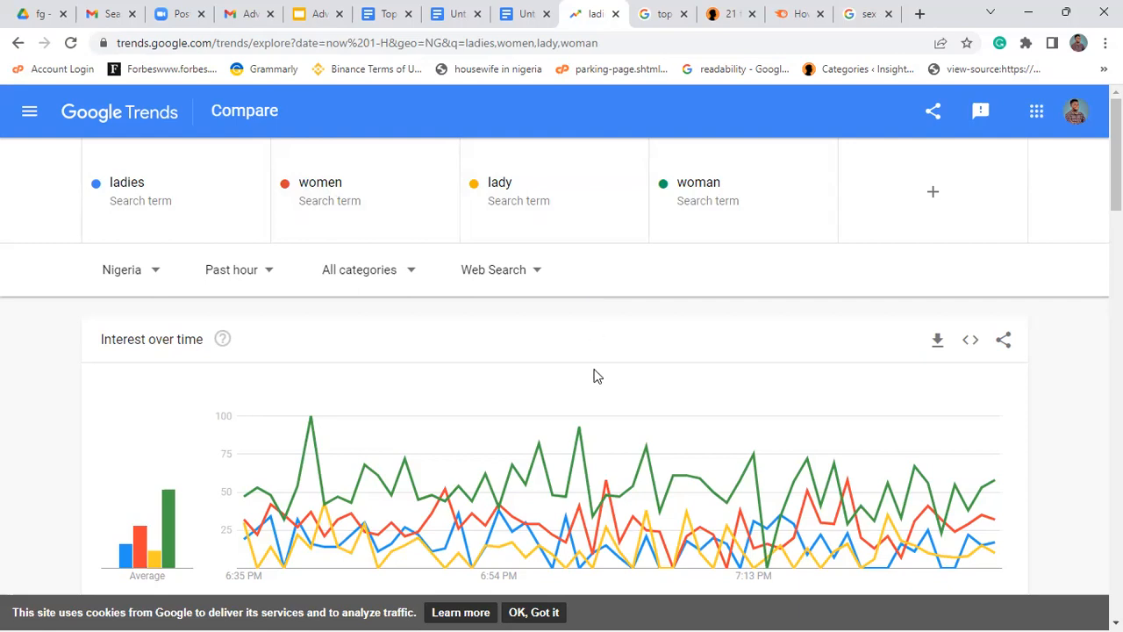
- Switch to the Google results page and change the search to "top hobbies for nigerian woman"
left_click(662, 11)
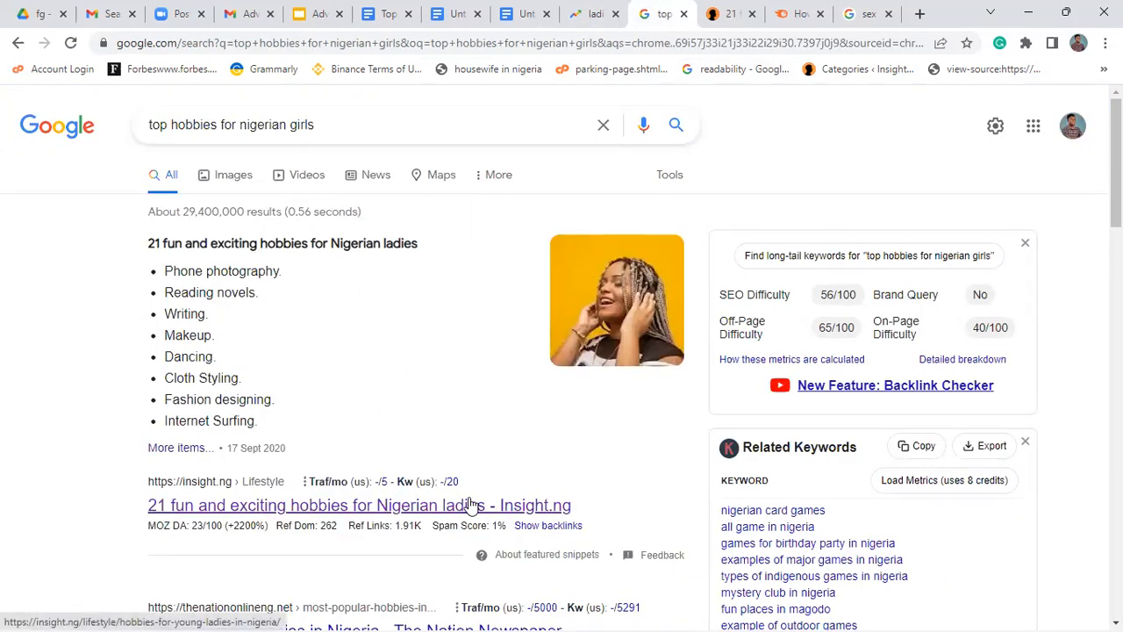
double_click(302, 125)
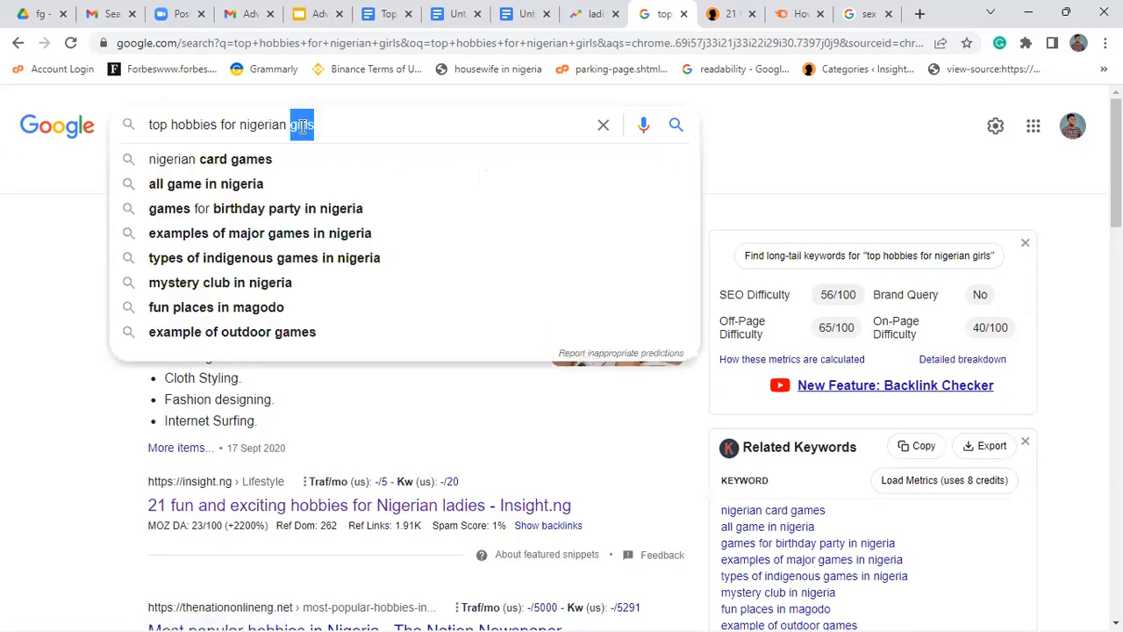
type("women")
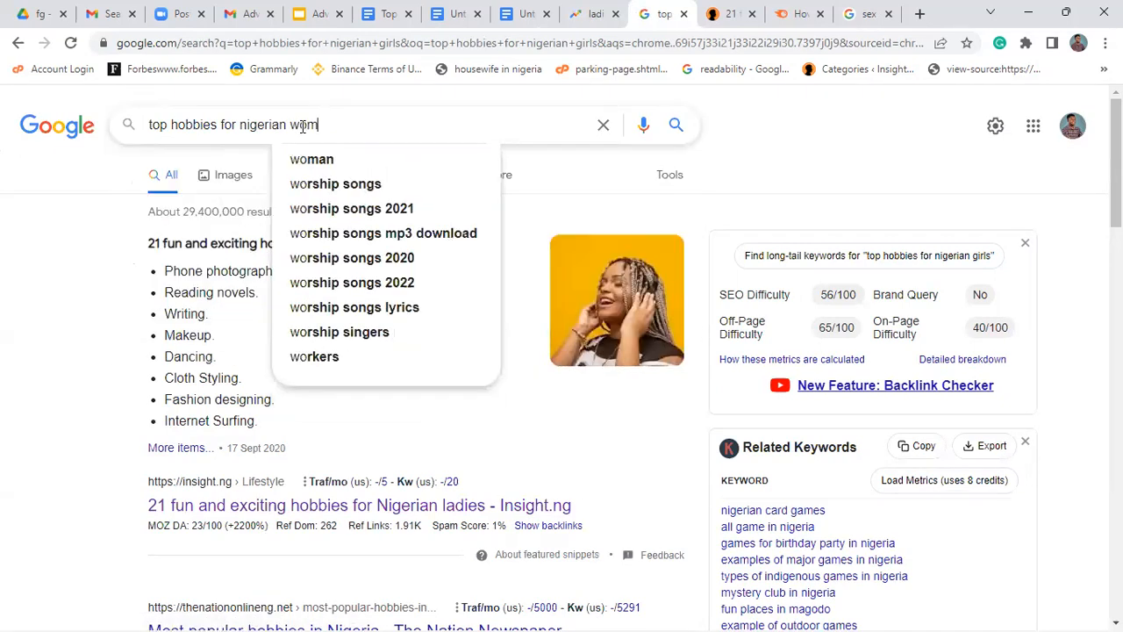
key("BackSpace")
key("BackSpace")
type("an")
key("Return")
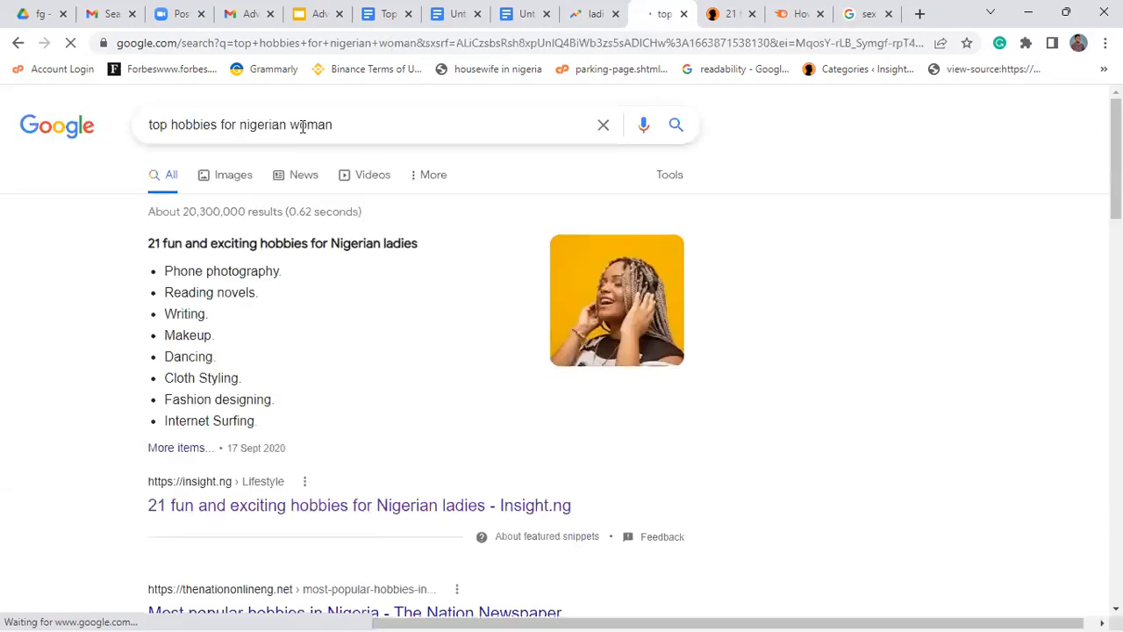
- Find the Legit.ng result and copy "20 creative hobbies for women" from its title
left_click_drag(1115, 151, 1115, 373)
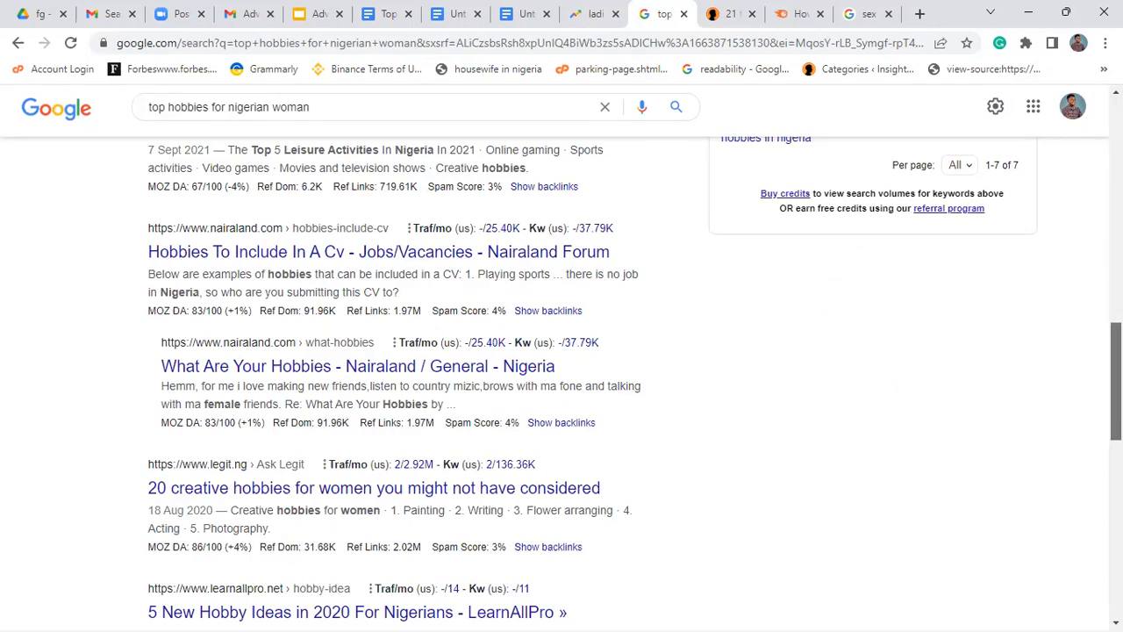
left_click_drag(145, 489, 372, 491)
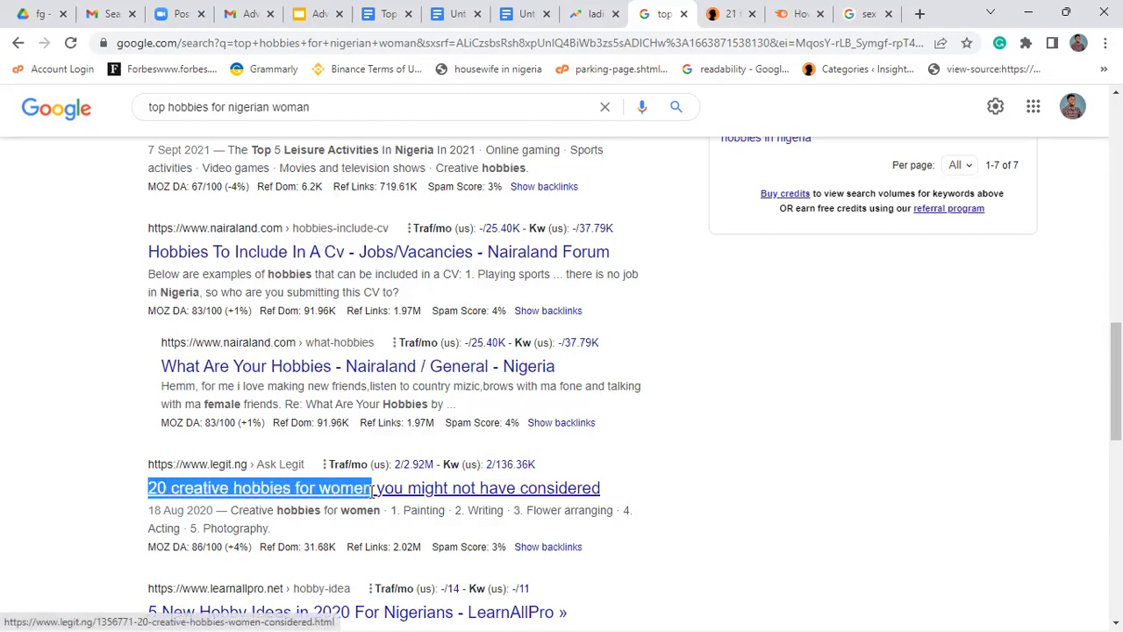
right_click(372, 492)
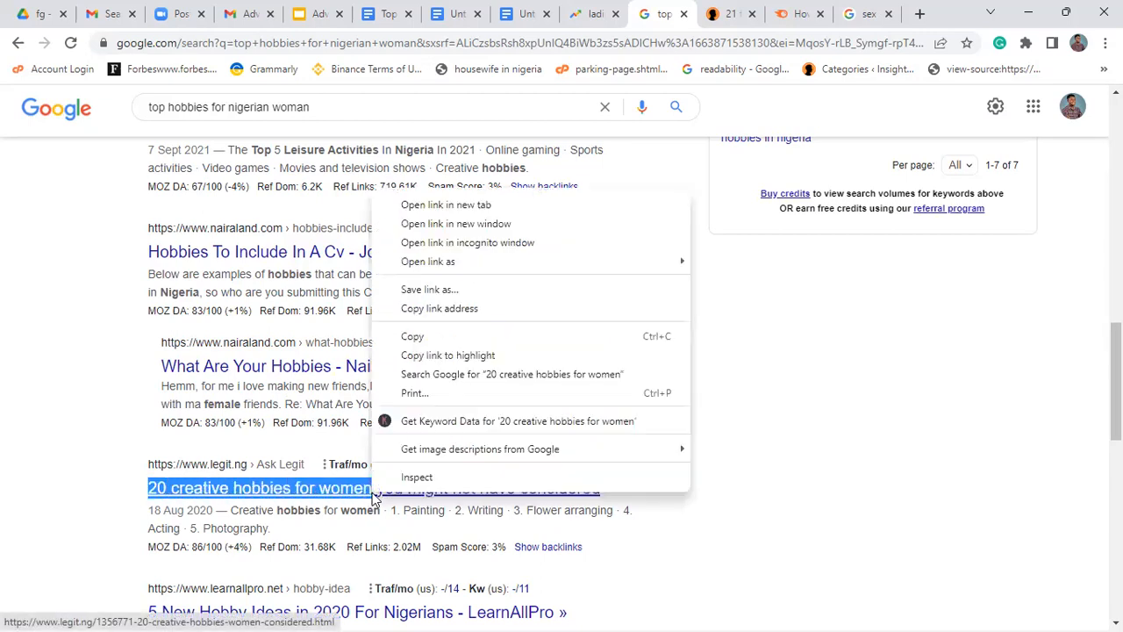
left_click(428, 339)
- Replace the Google query with the copied phrase "20 creative hobbies for women" and run the search
scroll(409, 356, "up", 15)
left_click(278, 128)
key("ctrl+a")
key("ctrl+v")
key("Return")
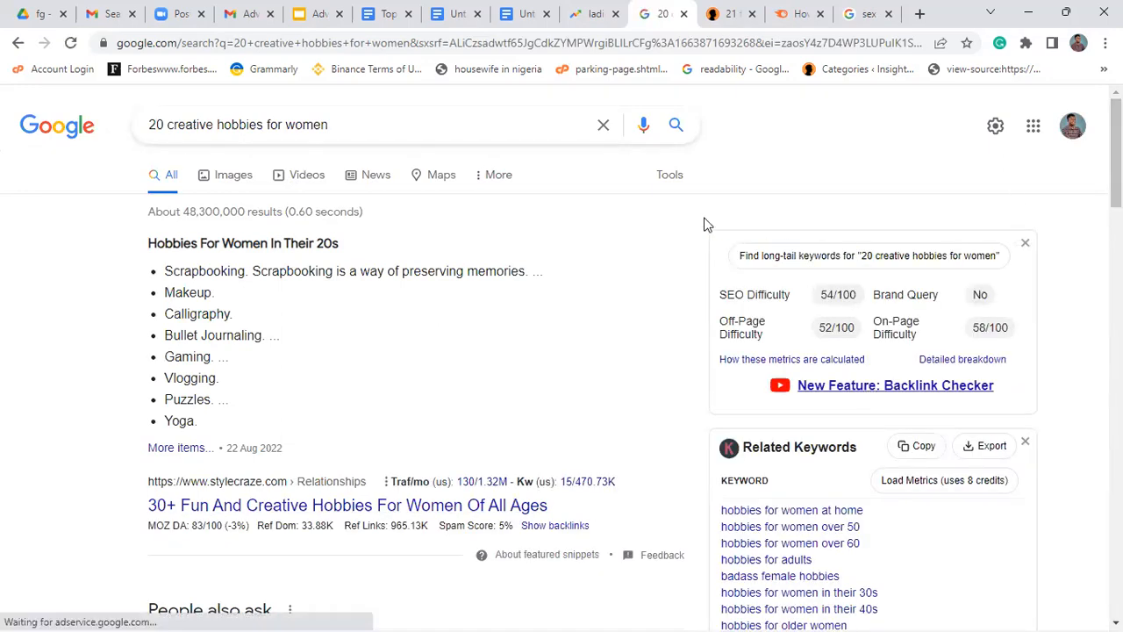
- Look through the results for creative women's hobbies, comparing the Legit.ng article with its competitors
scroll(561, 351, "down", 5)
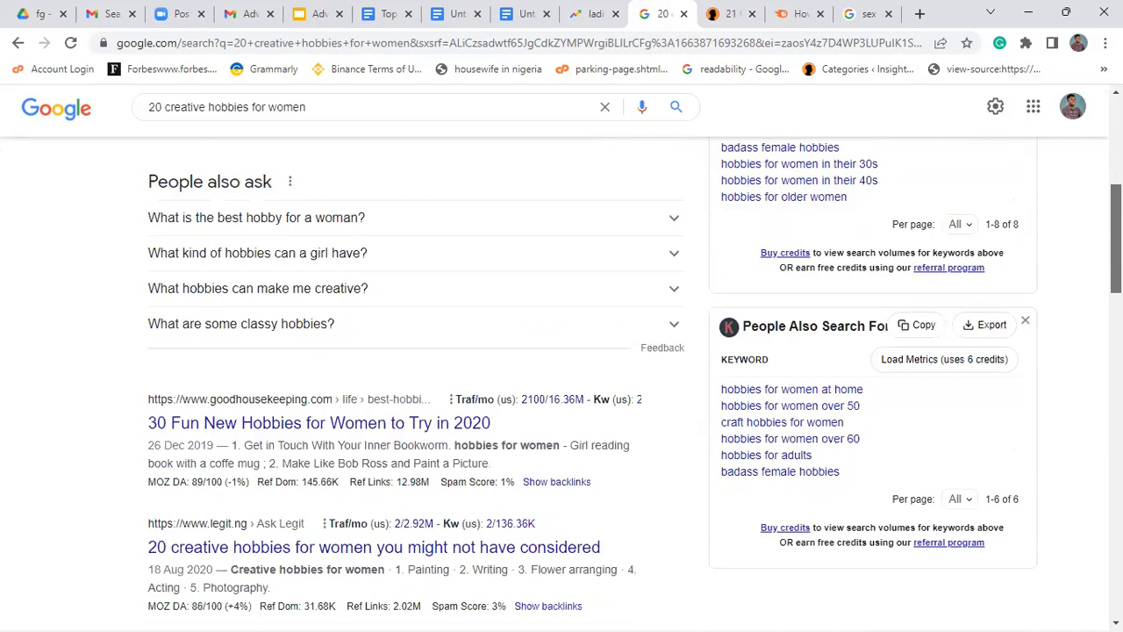
scroll(562, 351, "down", 2)
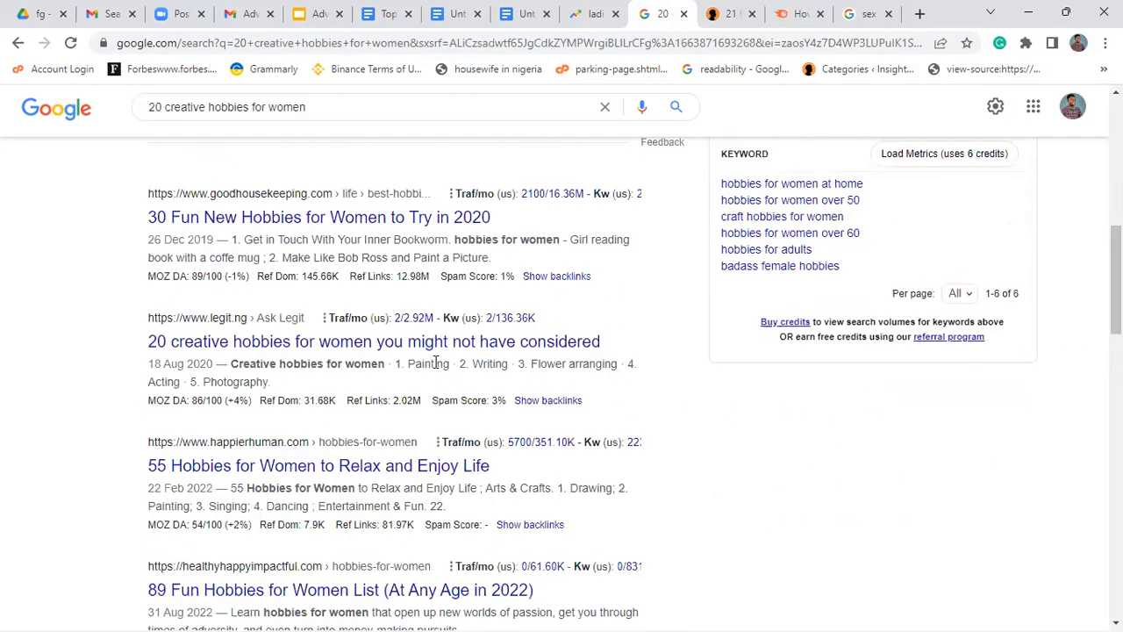
scroll(435, 361, "down", 10)
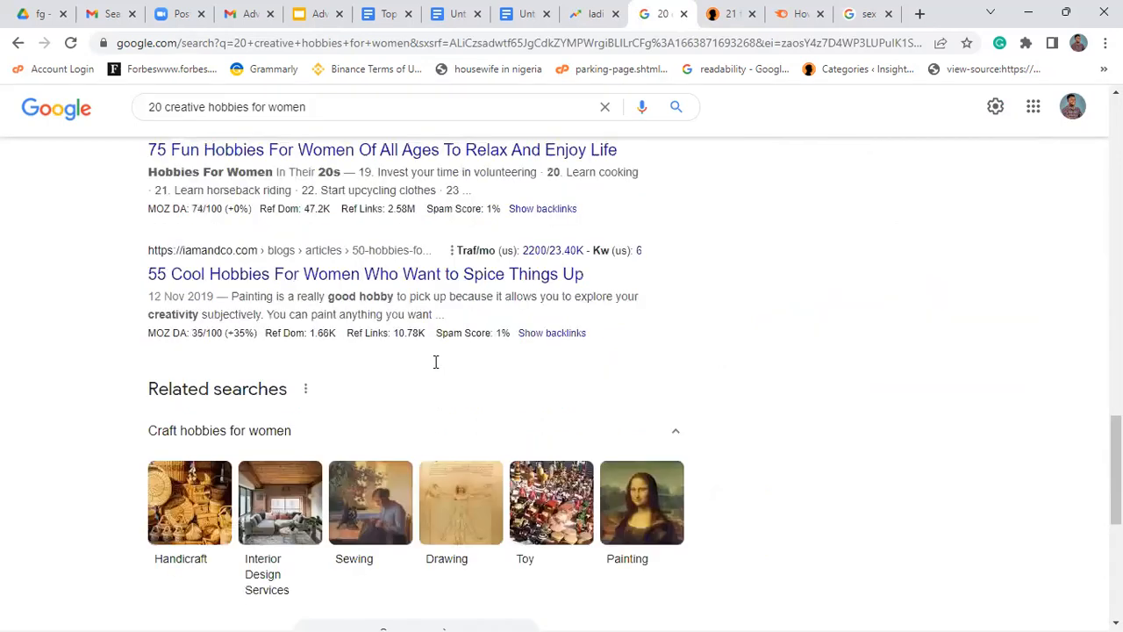
left_click_drag(1115, 469, 1115, 273)
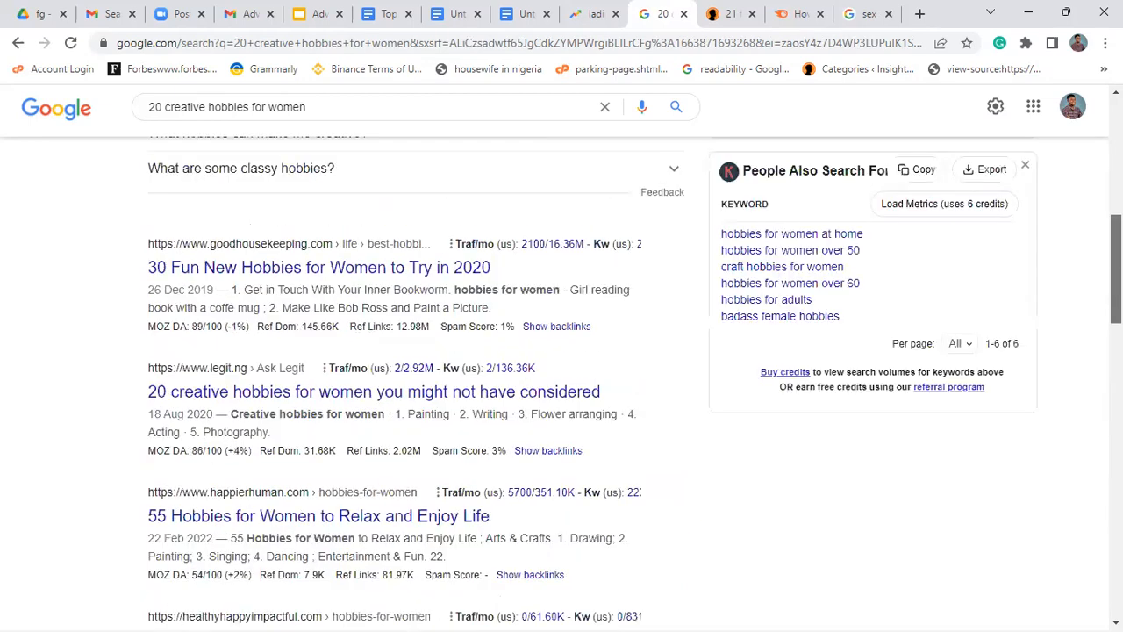
- Switch to the Google Trends comparison and view the available search types without changing Web Search
left_click(584, 14)
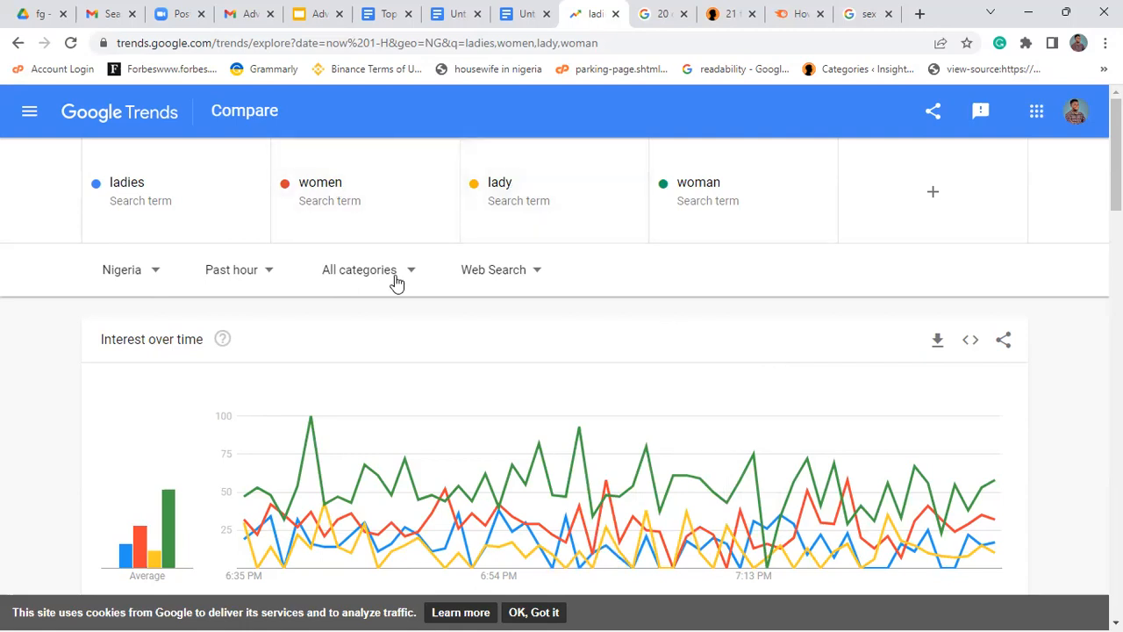
left_click(475, 271)
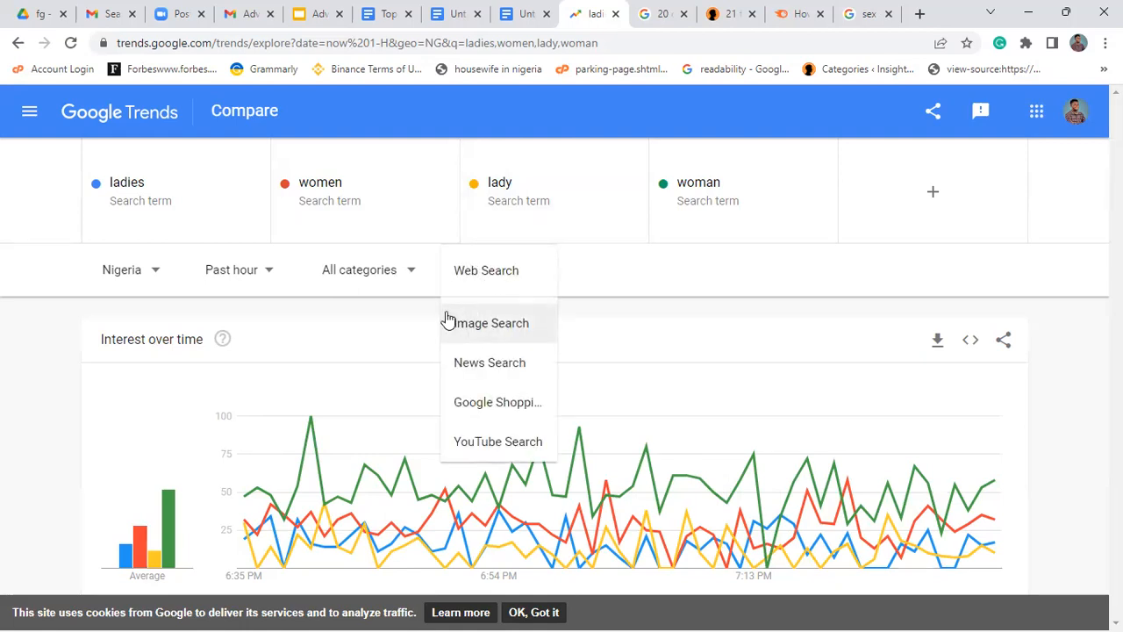
left_click(142, 128)
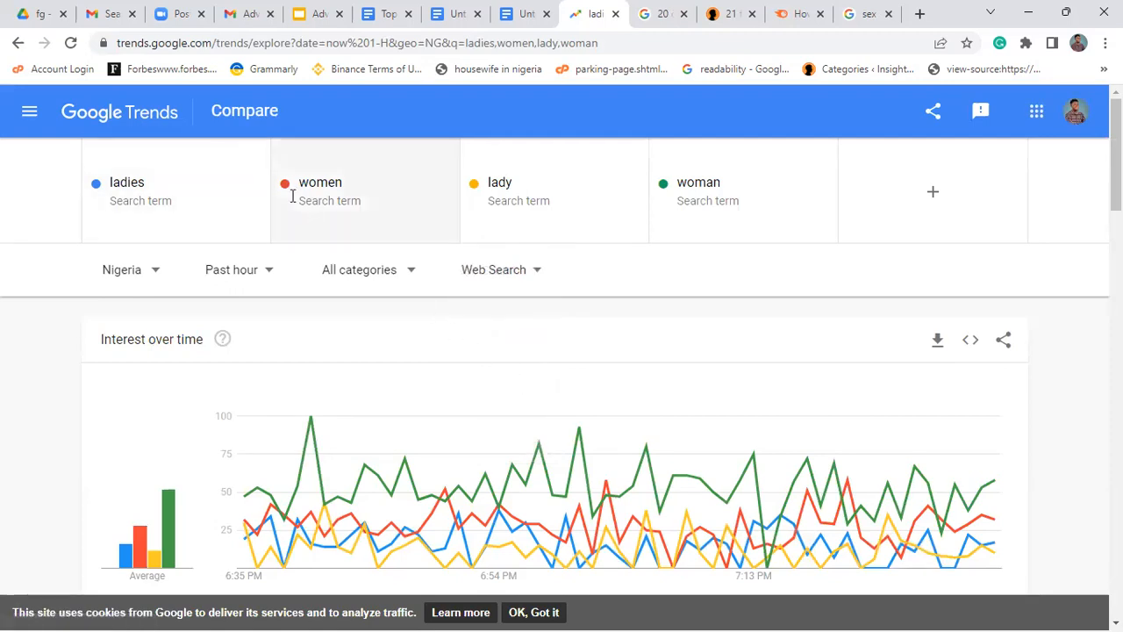
- Go to the Google Trends home page for Nigeria and look over its recently trending searches
left_click(95, 121)
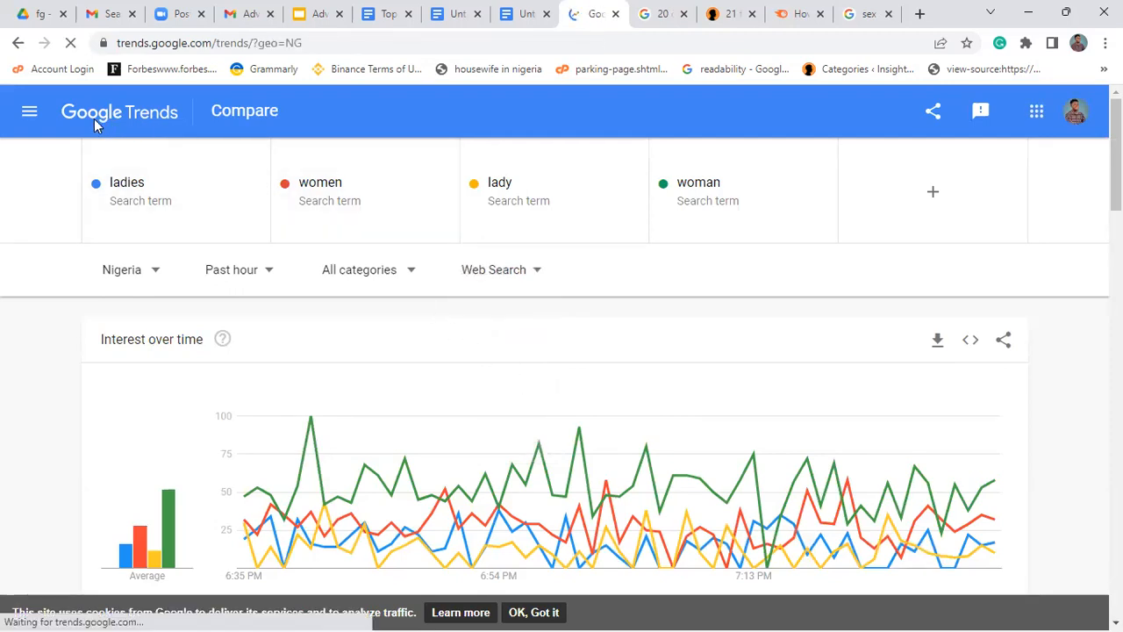
scroll(561, 351, "down", 4)
scroll(561, 351, "down", 8)
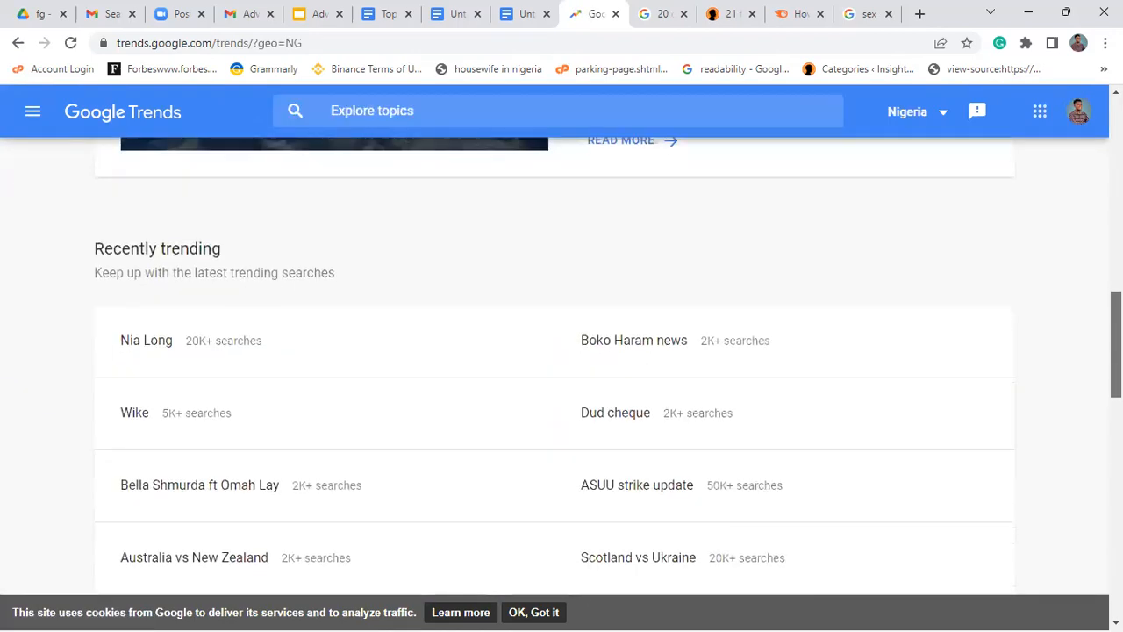
scroll(561, 394, "down", 1)
scroll(561, 395, "down", 1)
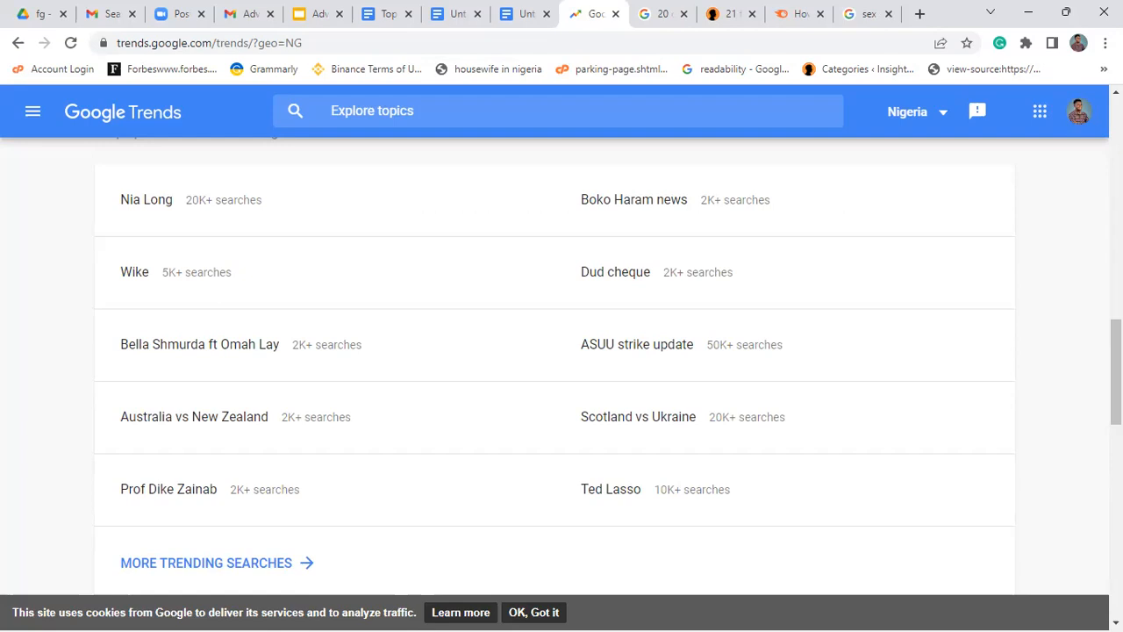
- Search Google Trends for "football" in Nigeria
scroll(1094, 246, "up", 8)
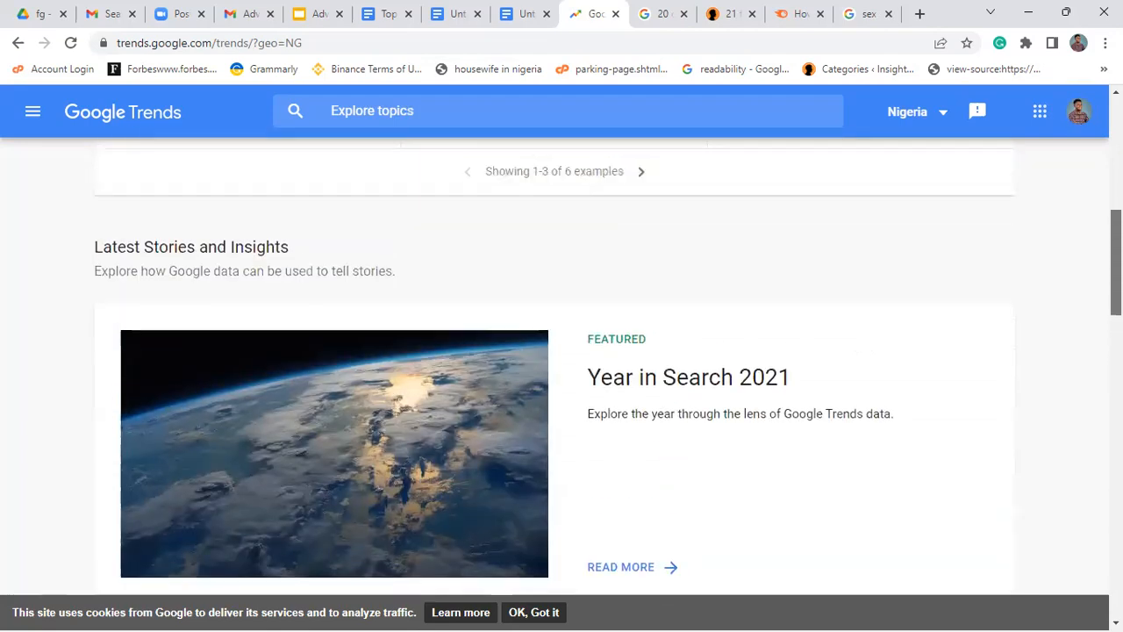
scroll(1094, 245, "up", 3)
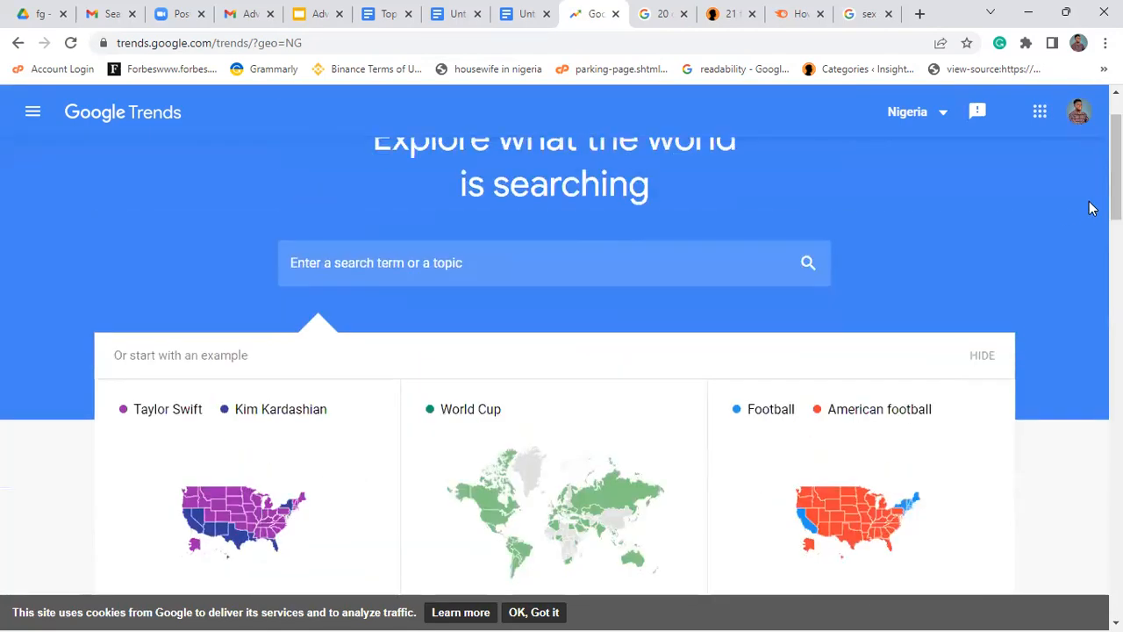
left_click(647, 261)
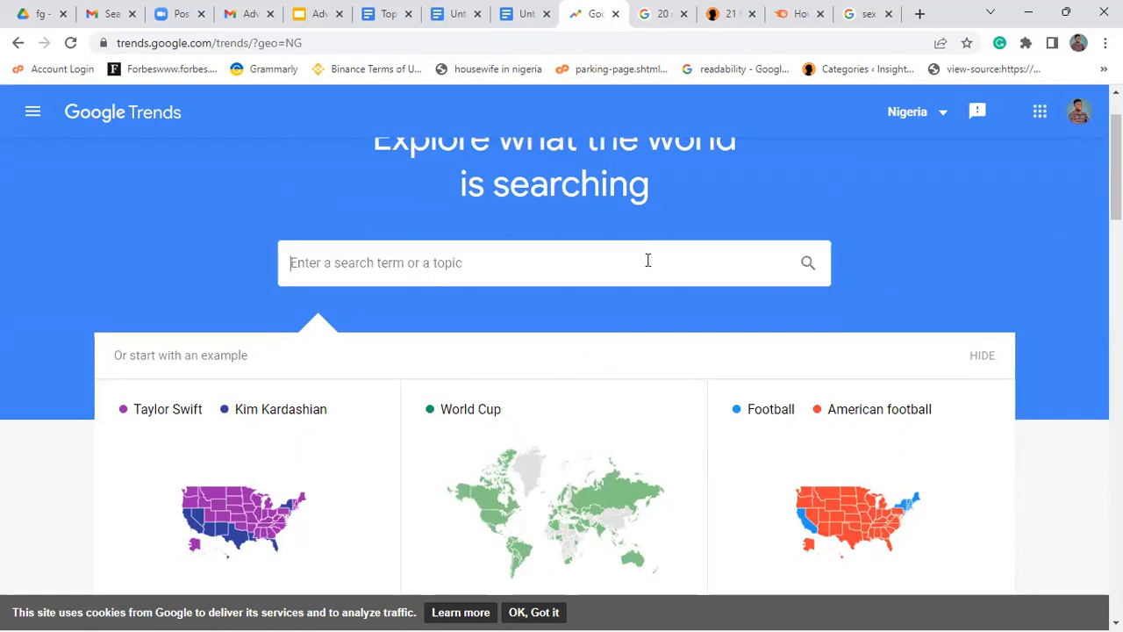
type("football")
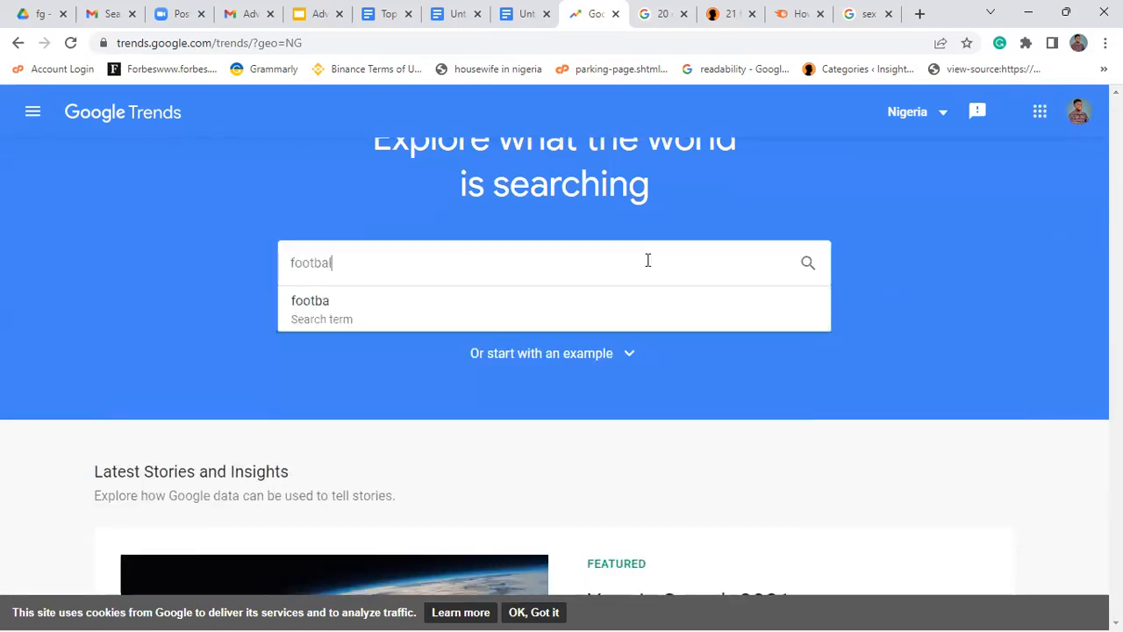
key("Return")
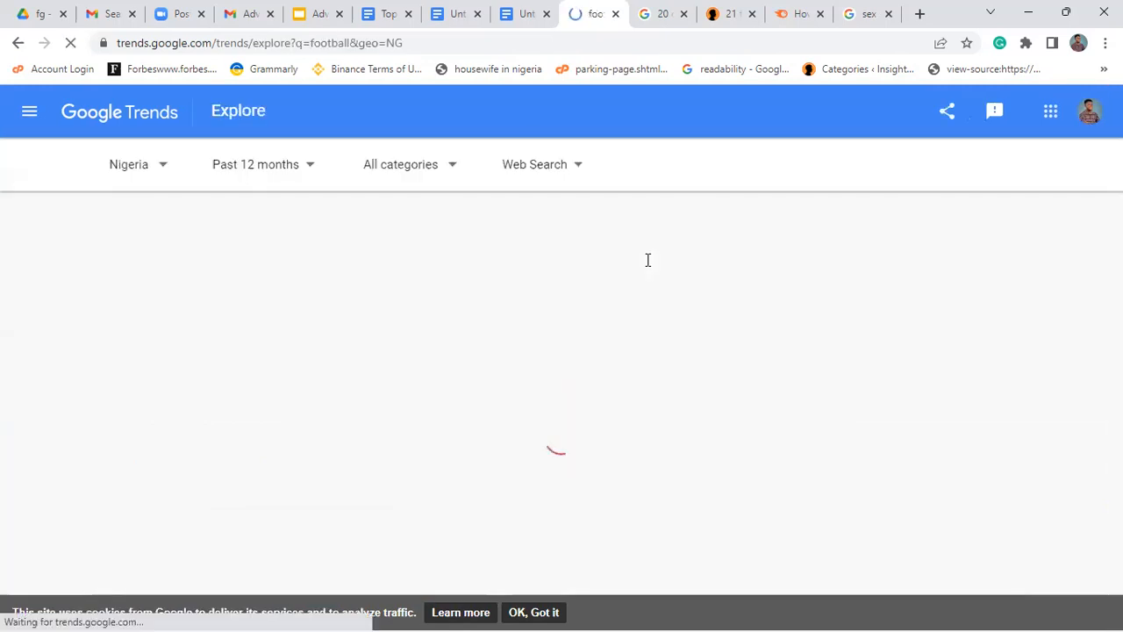
- Add "soccer" as a comparison search term alongside "football"
left_click(609, 198)
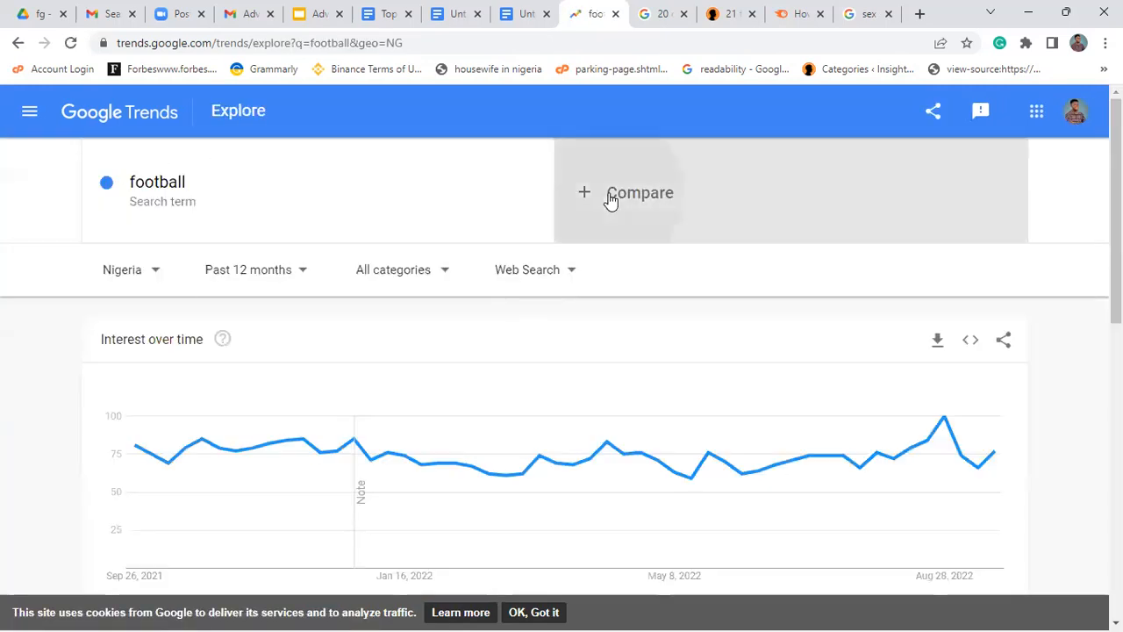
type("soo")
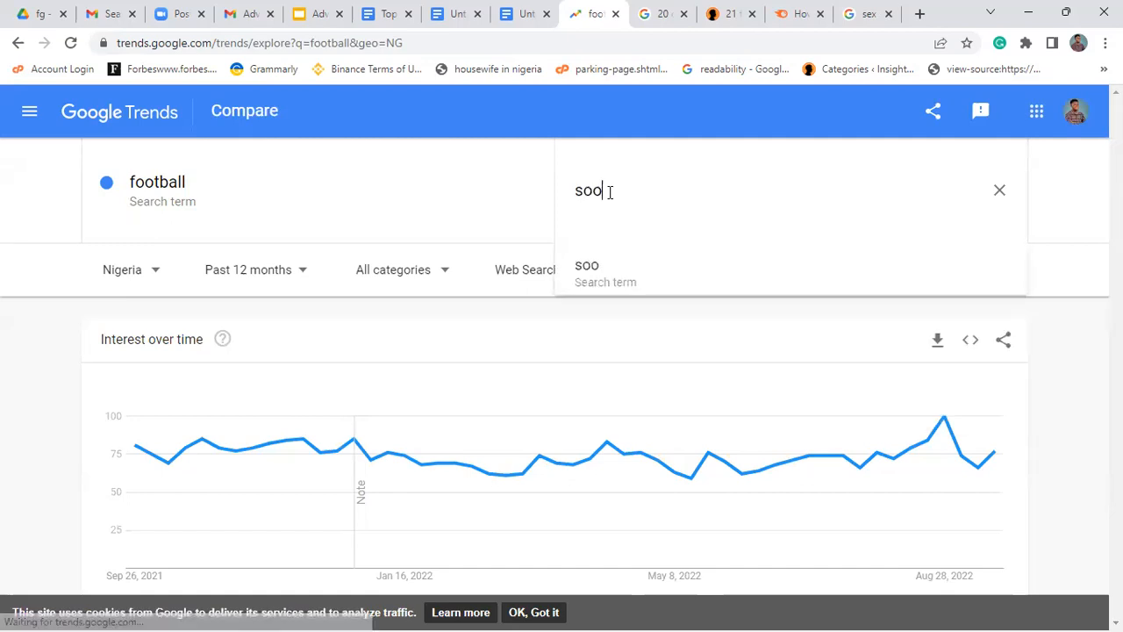
key("BackSpace")
type("ccer")
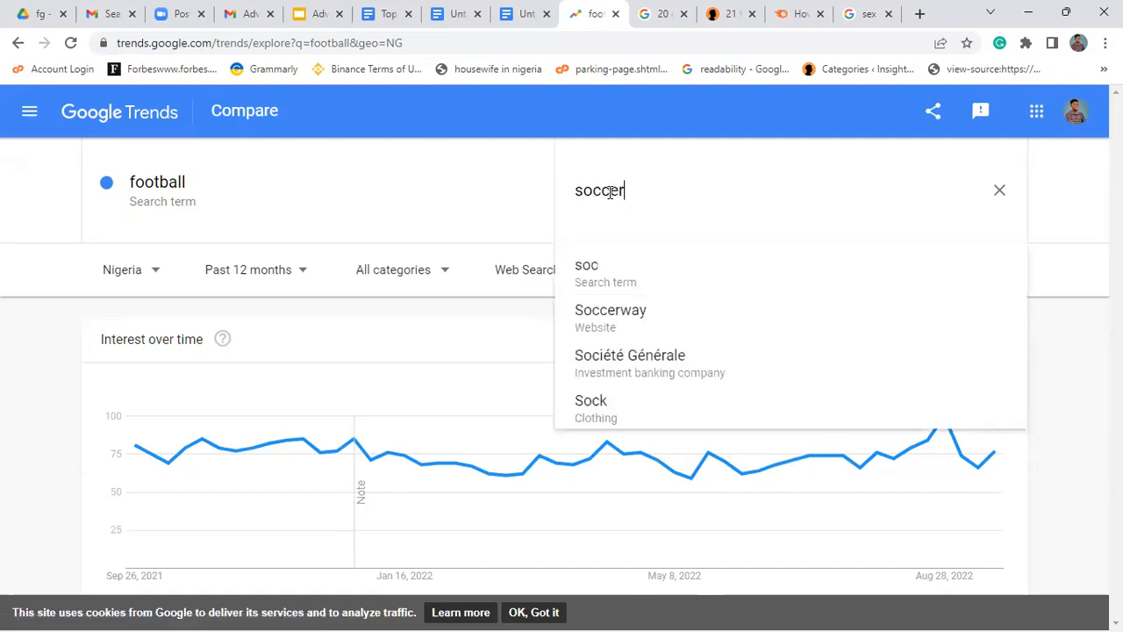
key("Down")
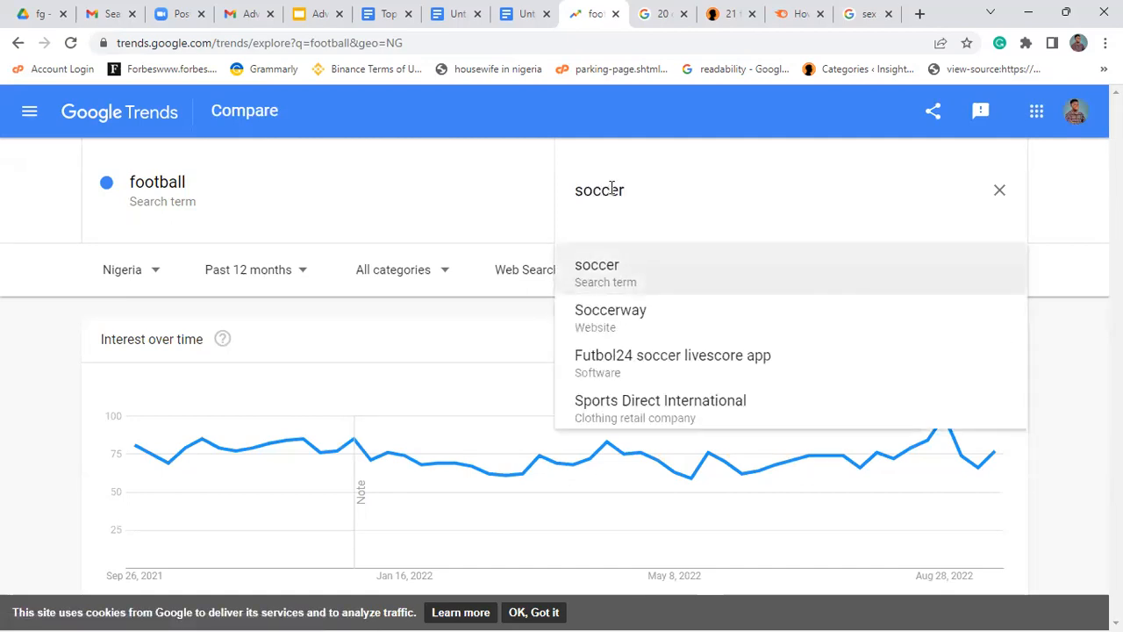
key("Return")
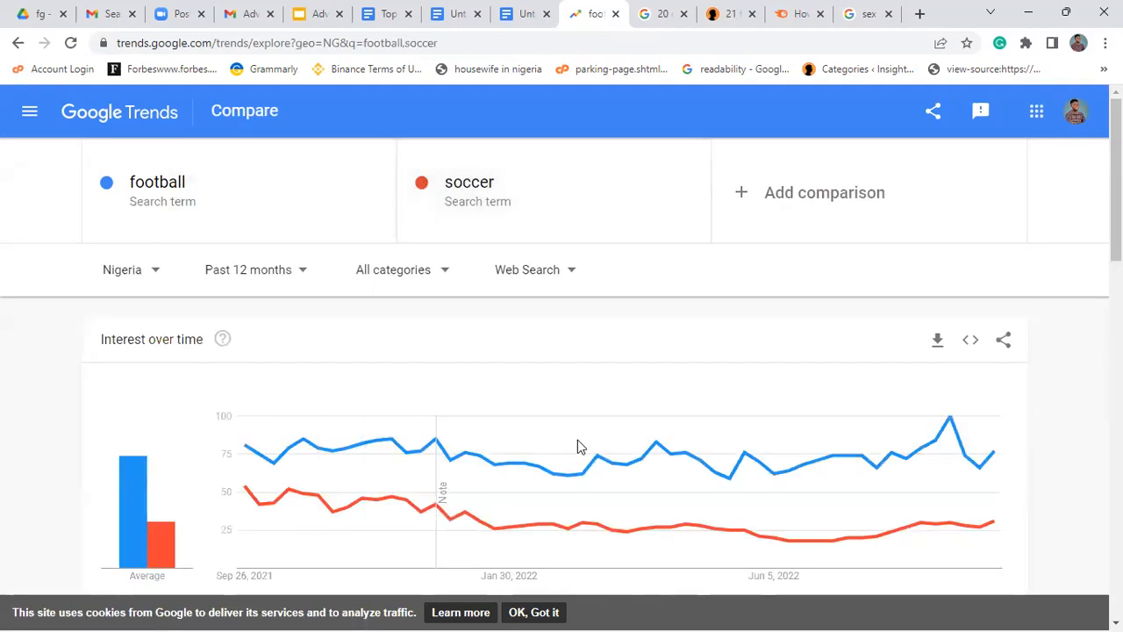
mouse_move(589, 485)
- Change the region of the football and soccer comparison to United States and look over the interest-over-time chart
left_click(131, 271)
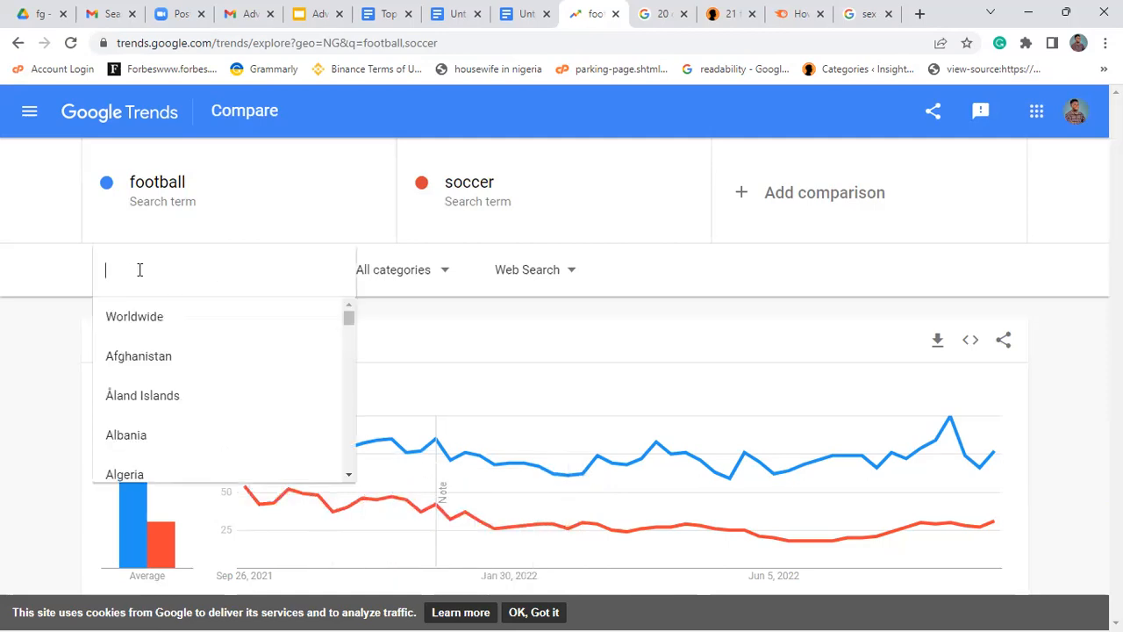
left_click(646, 413)
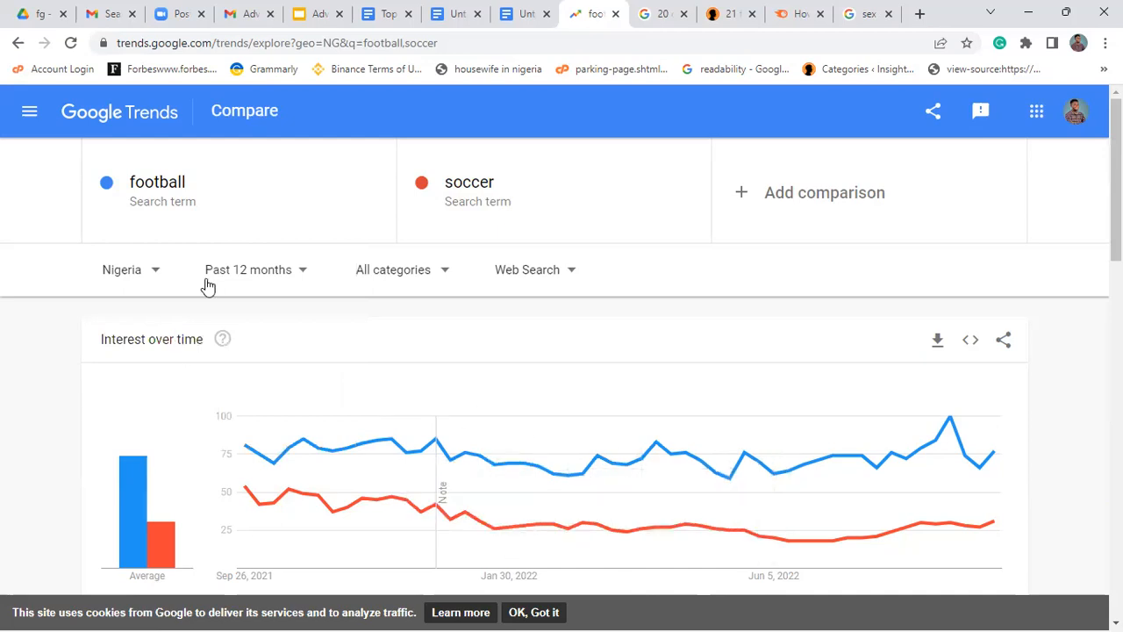
left_click(146, 272)
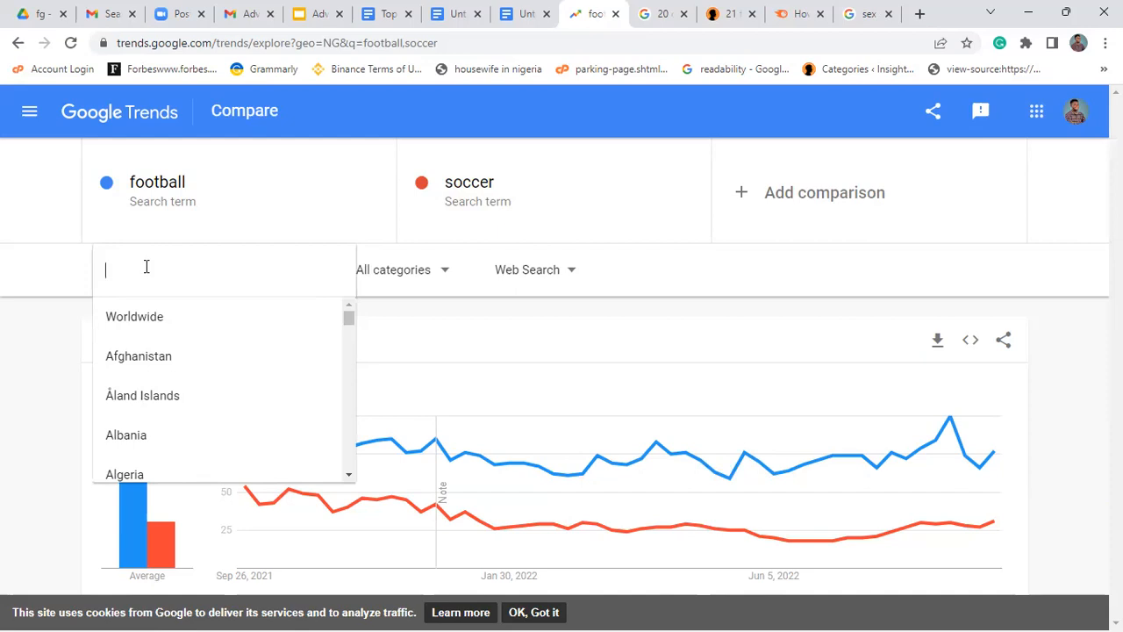
type("ni")
key("BackSpace")
key("BackSpace")
type("u")
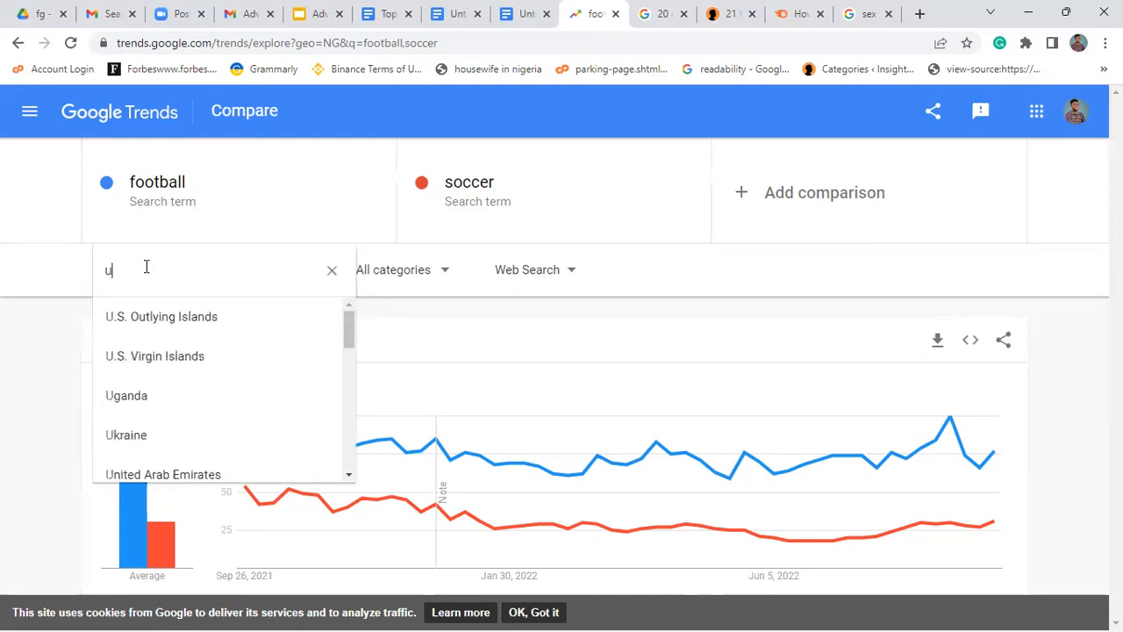
type("nite")
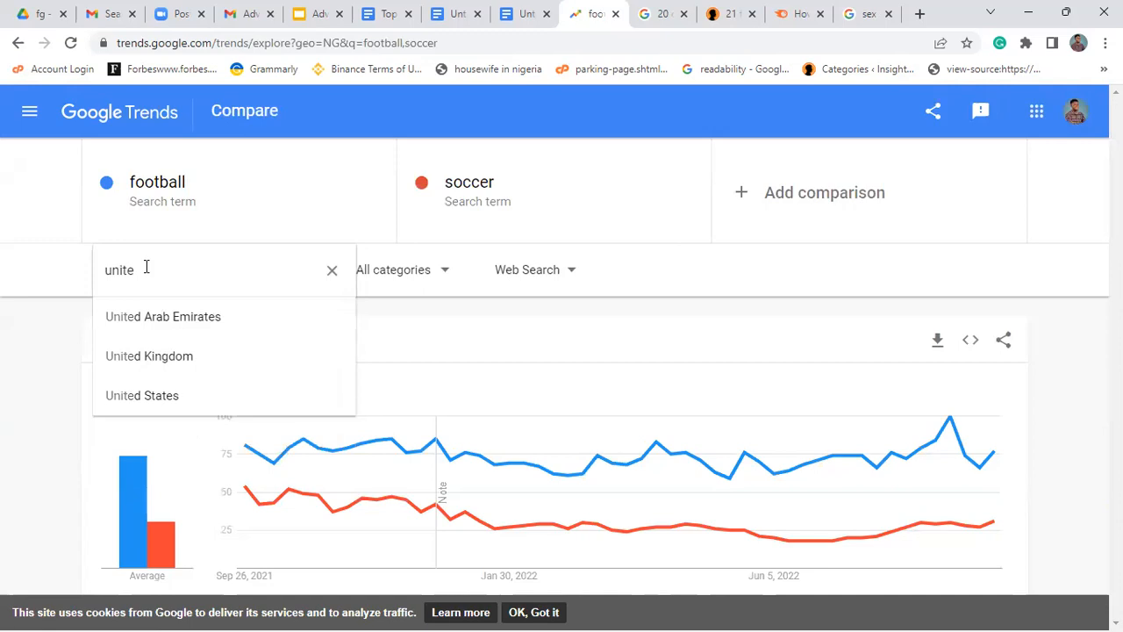
left_click(148, 395)
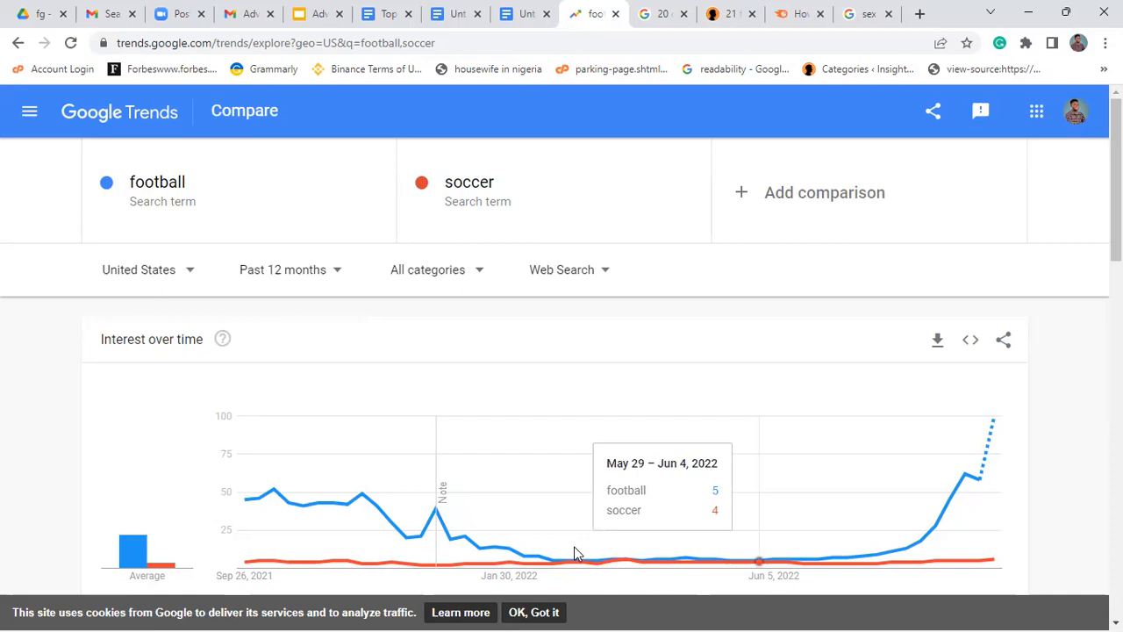
double_click(1019, 444)
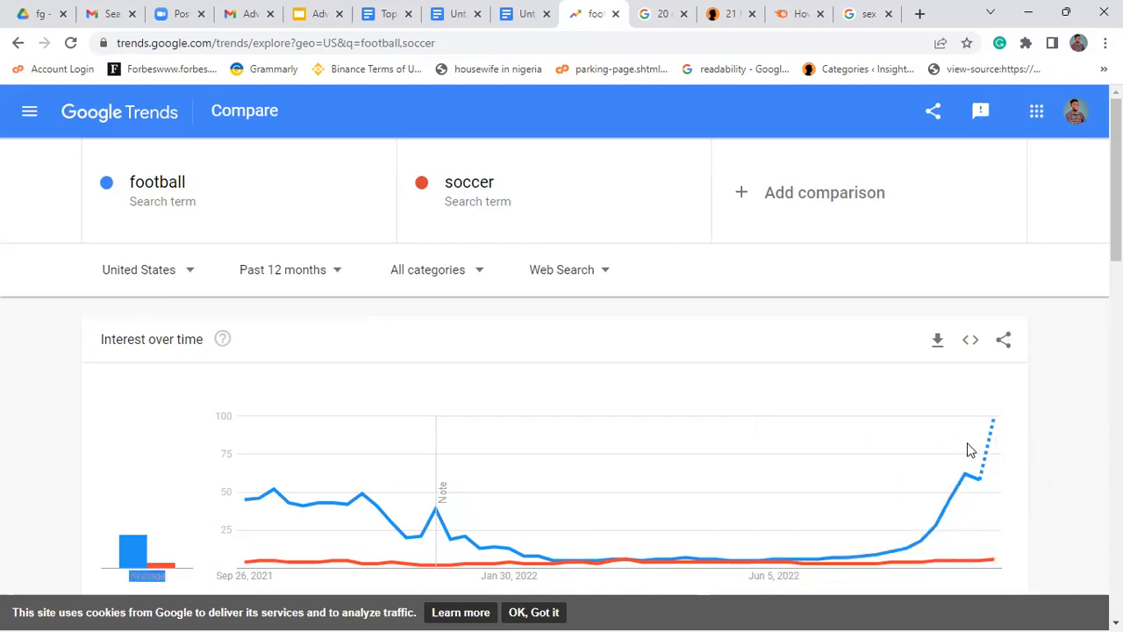
- Switch to the Google results for women's hobbies, search for "soccer" instead, and look through the results
left_click(664, 11)
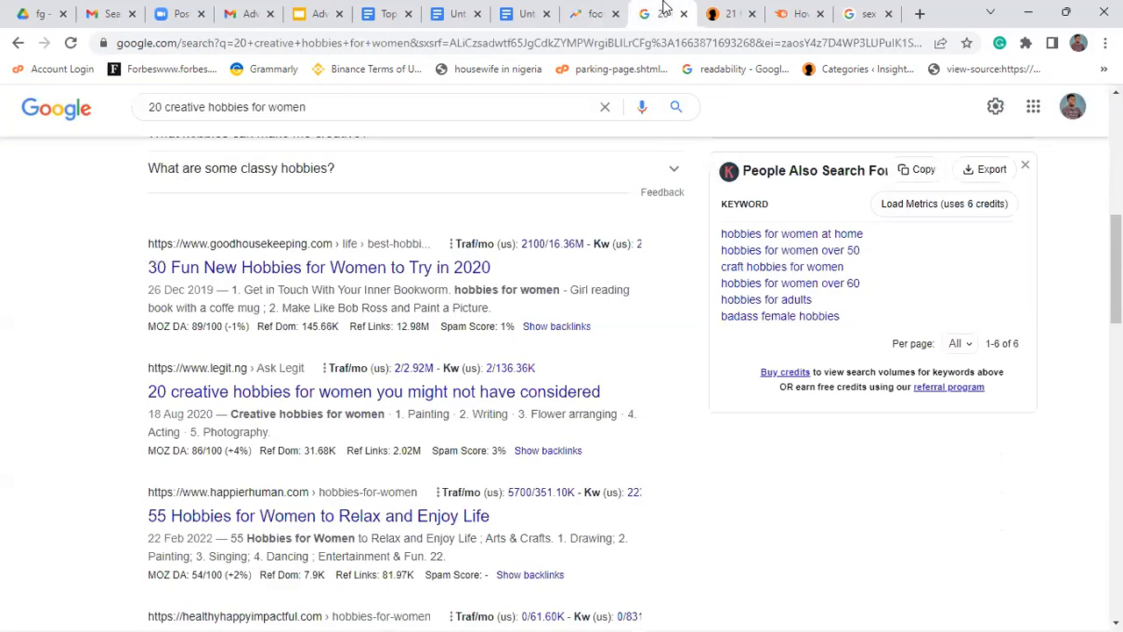
left_click(593, 13)
mouse_move(668, 7)
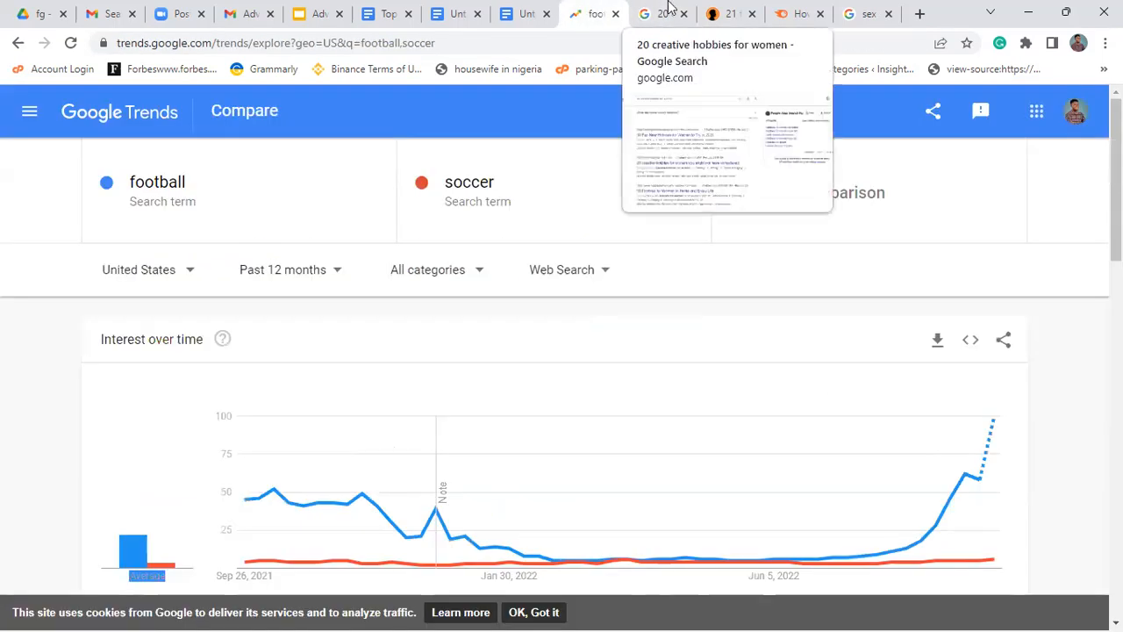
left_click(668, 9)
left_click(643, 44)
type("soccer")
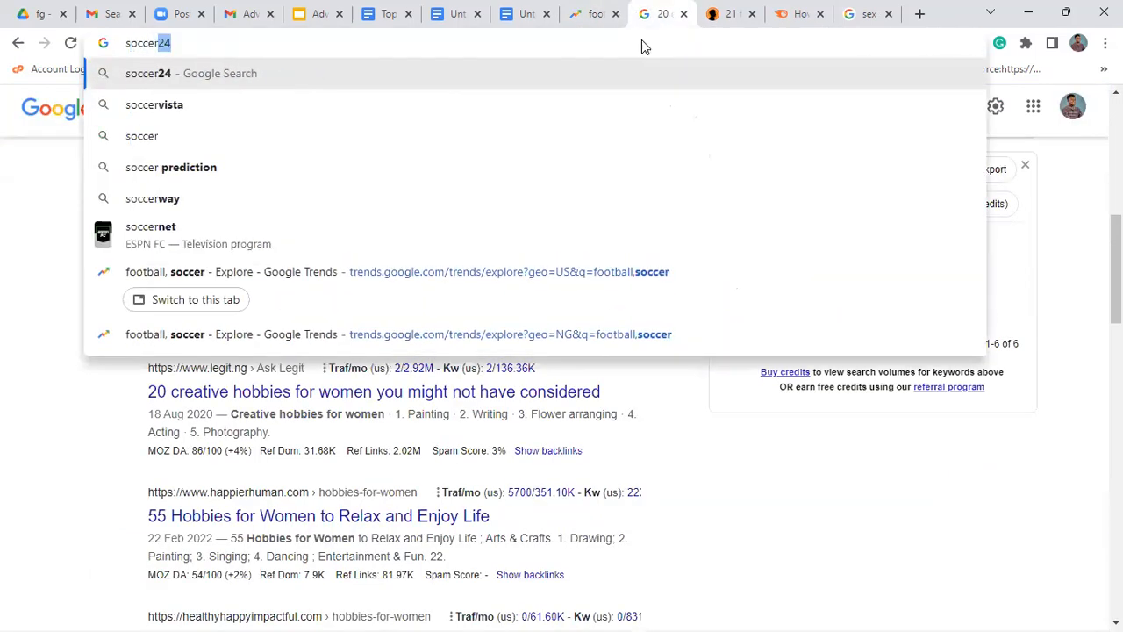
key("BackSpace")
key("Return")
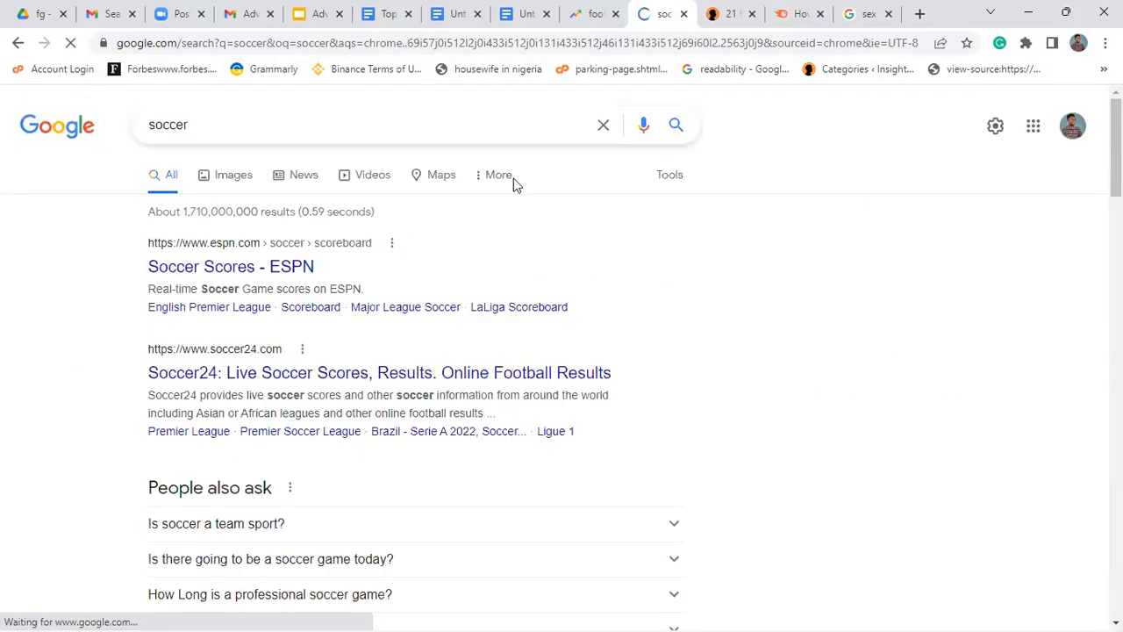
scroll(405, 352, "down", 5)
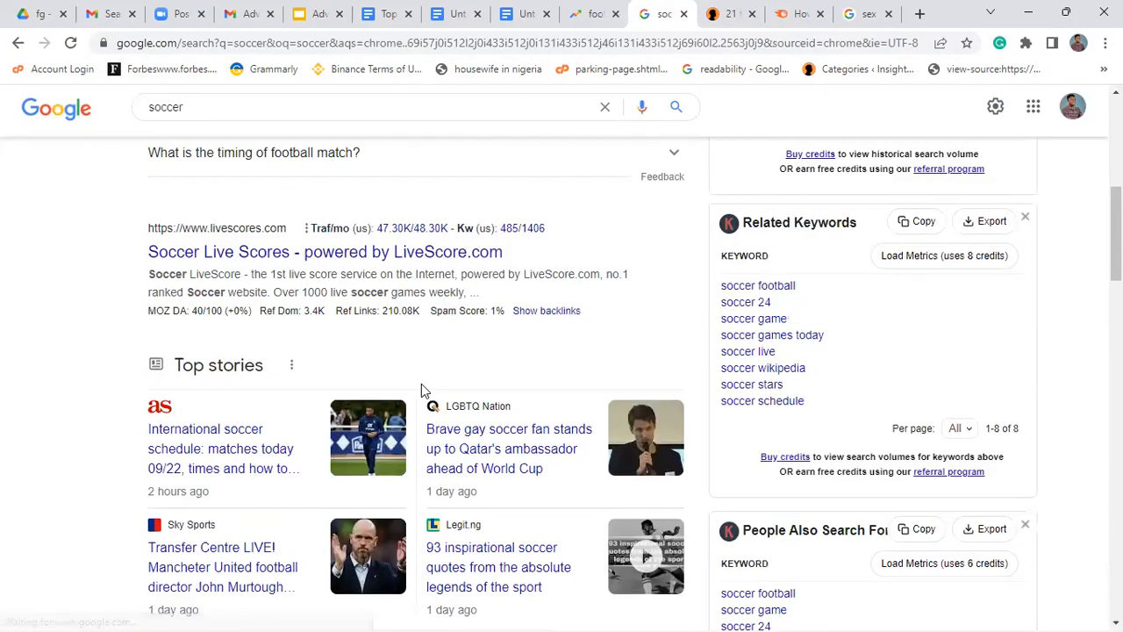
- Replace the Google query with "us football" and examine the results related to American football
double_click(244, 105)
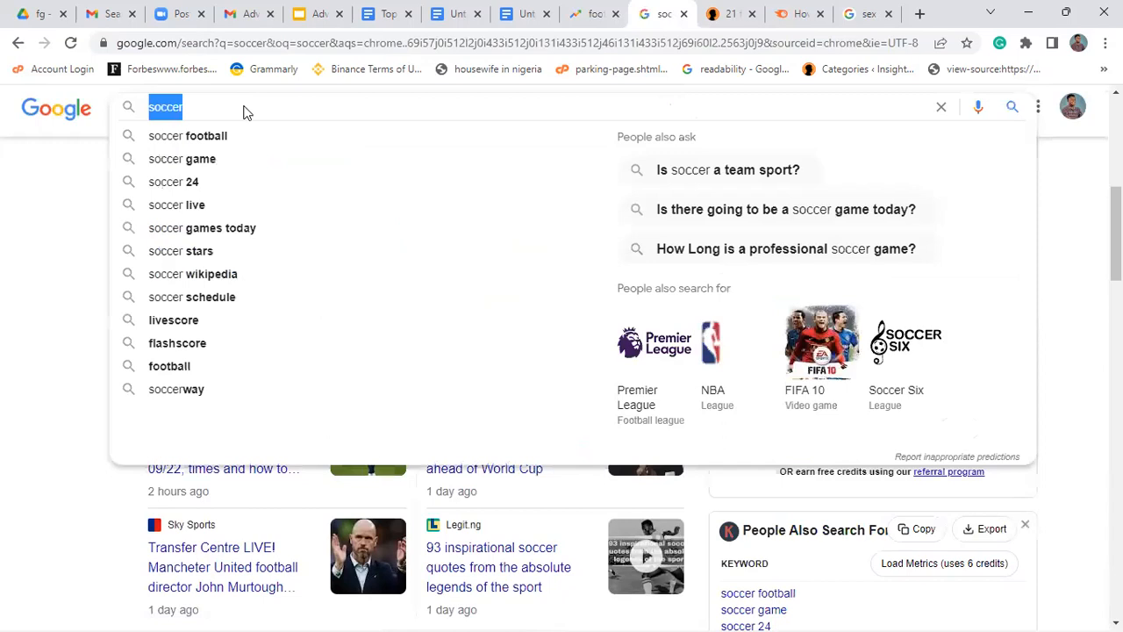
type("us tootba")
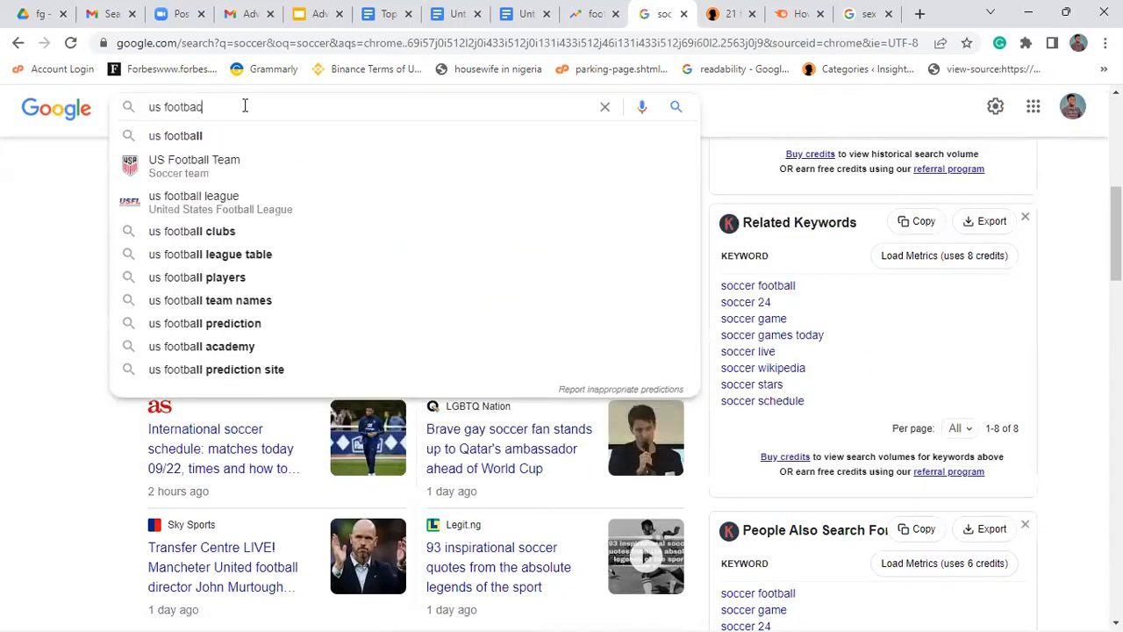
type("ll")
key("Return")
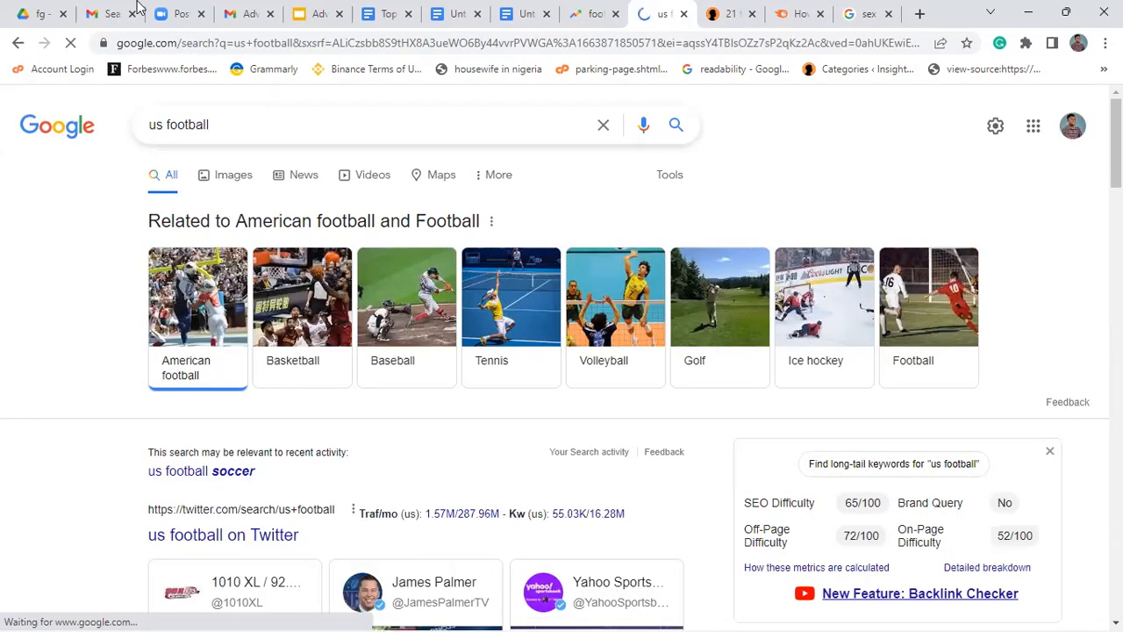
left_click(201, 279)
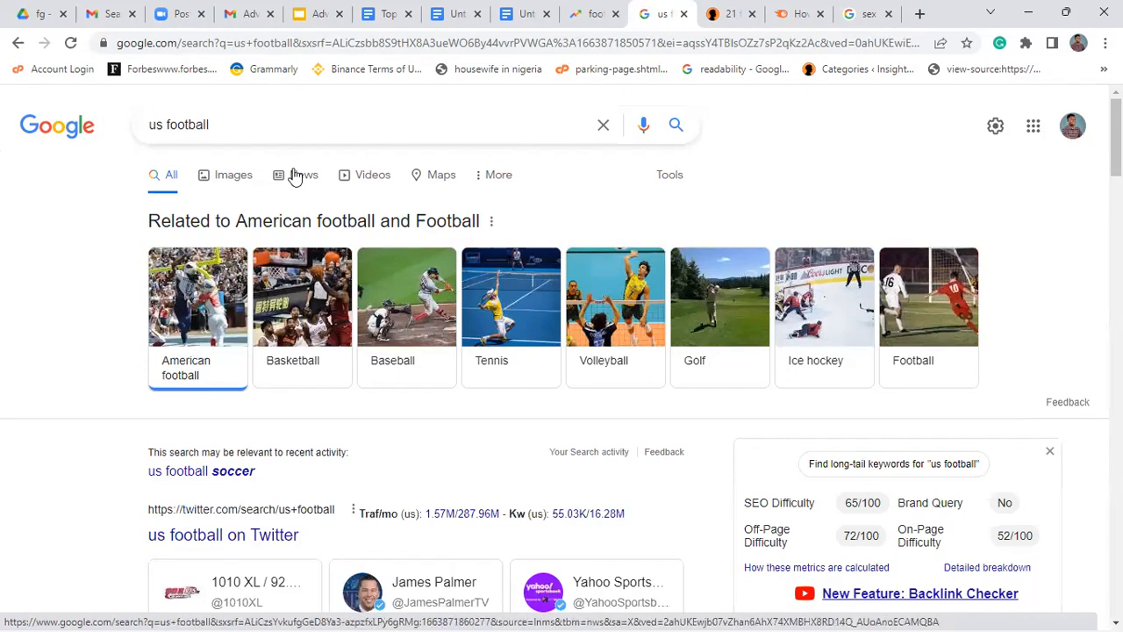
- Switch back to Google Trends to review the United States football and soccer comparison, and return to the Trends home page
left_click(576, 26)
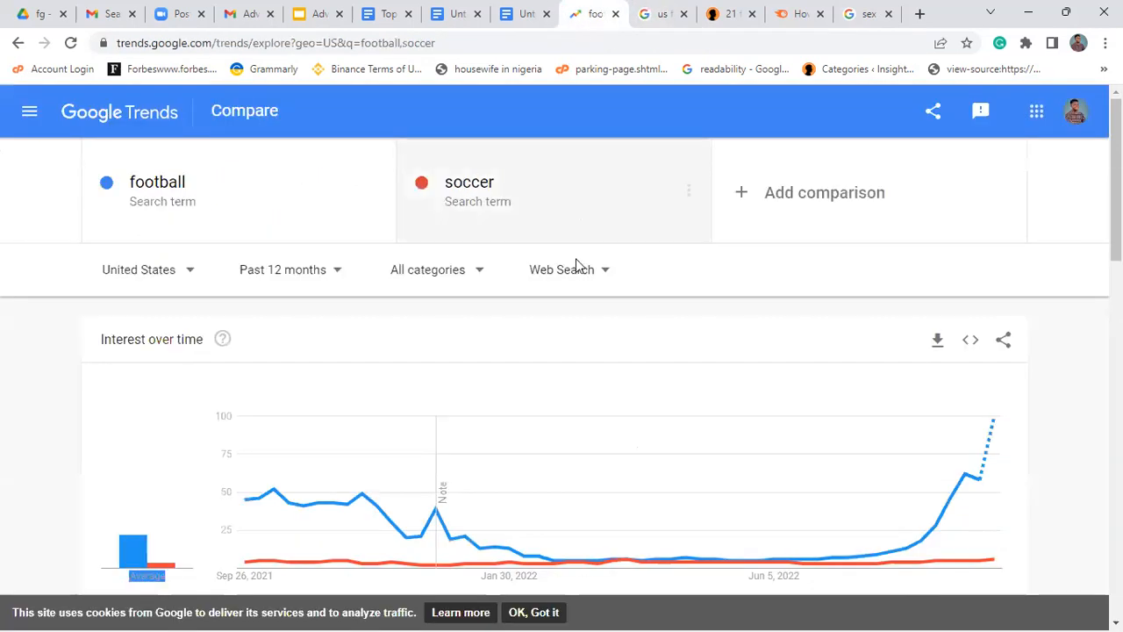
mouse_move(997, 511)
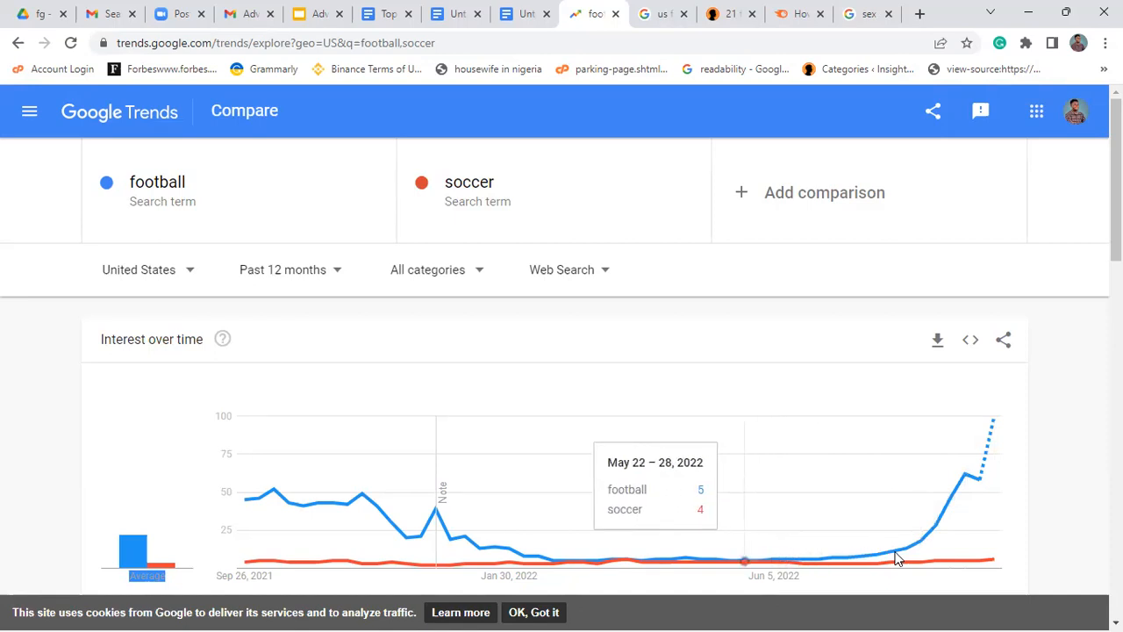
left_click(147, 118)
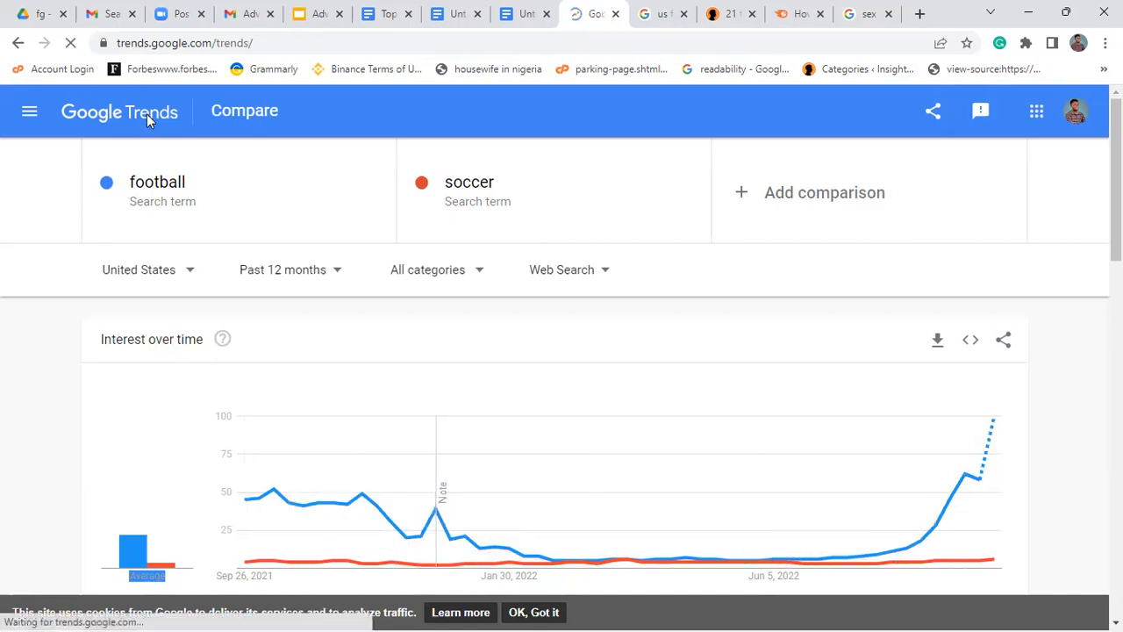